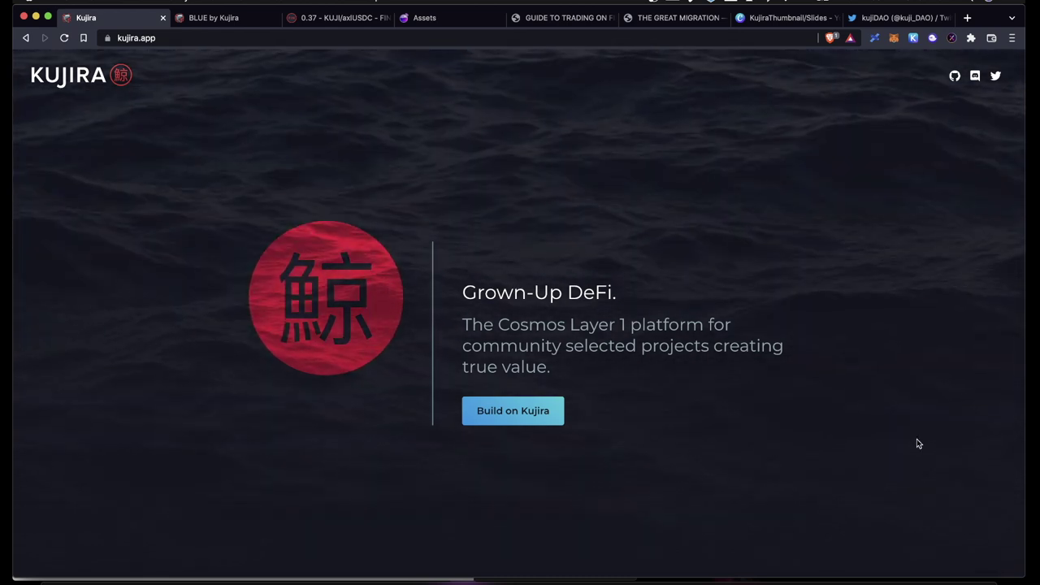
Scroll the Kujira homepage down to the ORCA liquidations and FIN exchange product cards.
scroll(917, 443, down, 15)
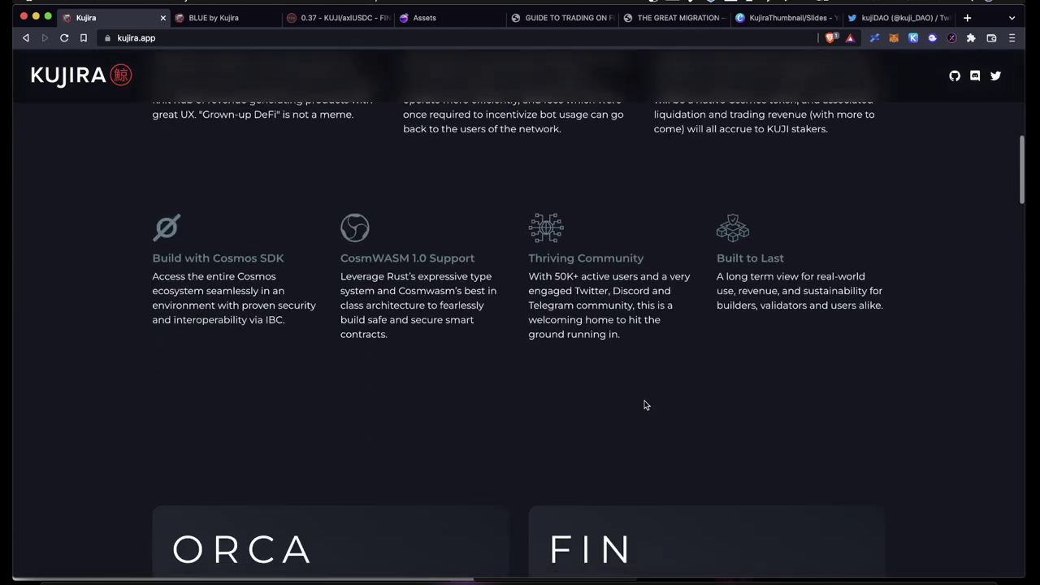
scroll(644, 401, up, 3)
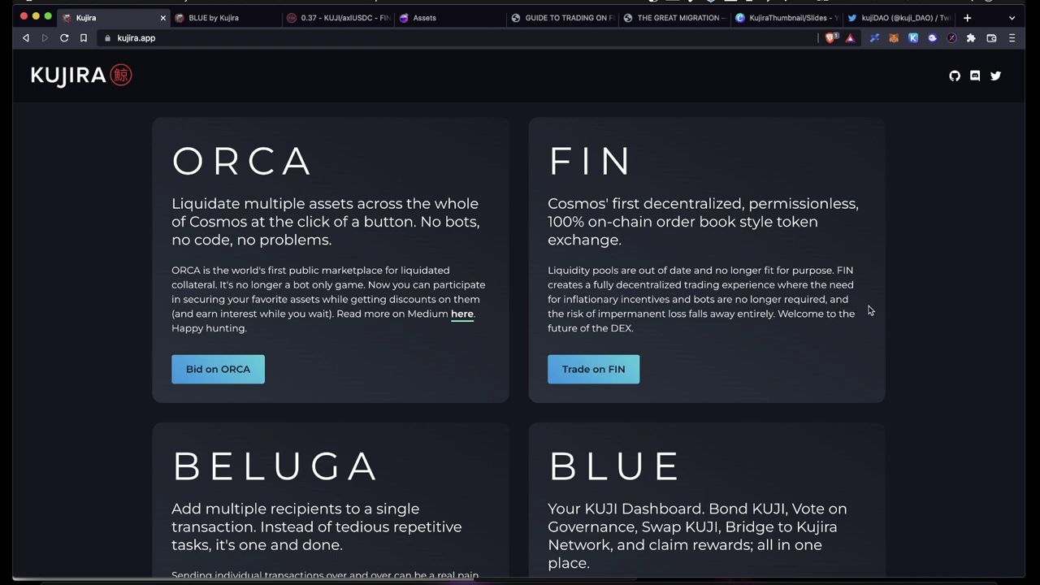
Scroll further down the homepage to the BELUGA multi-send and BLUE dashboard cards.
scroll(870, 312, down, 3)
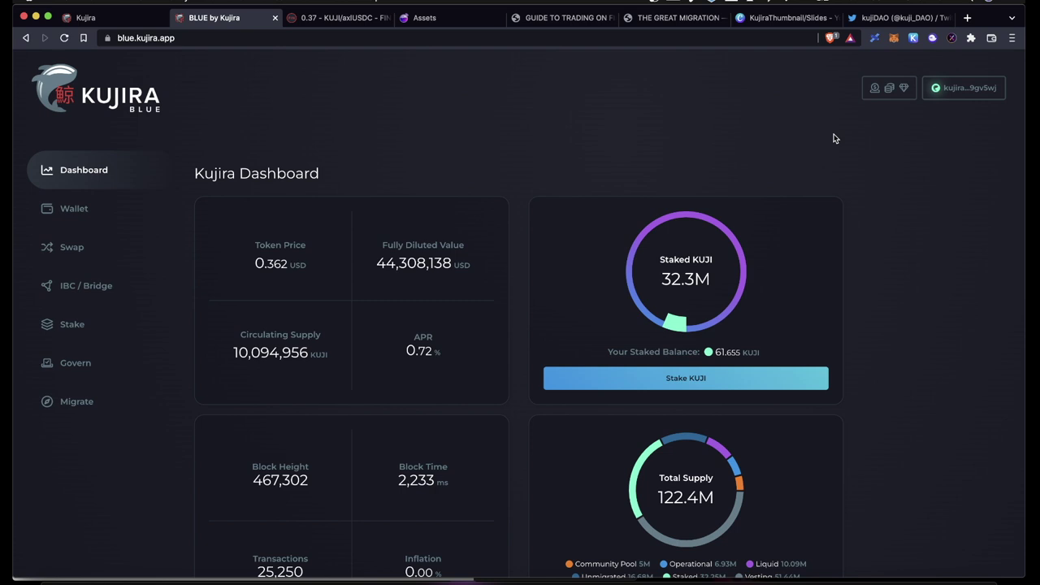
scroll(834, 138, down, 1)
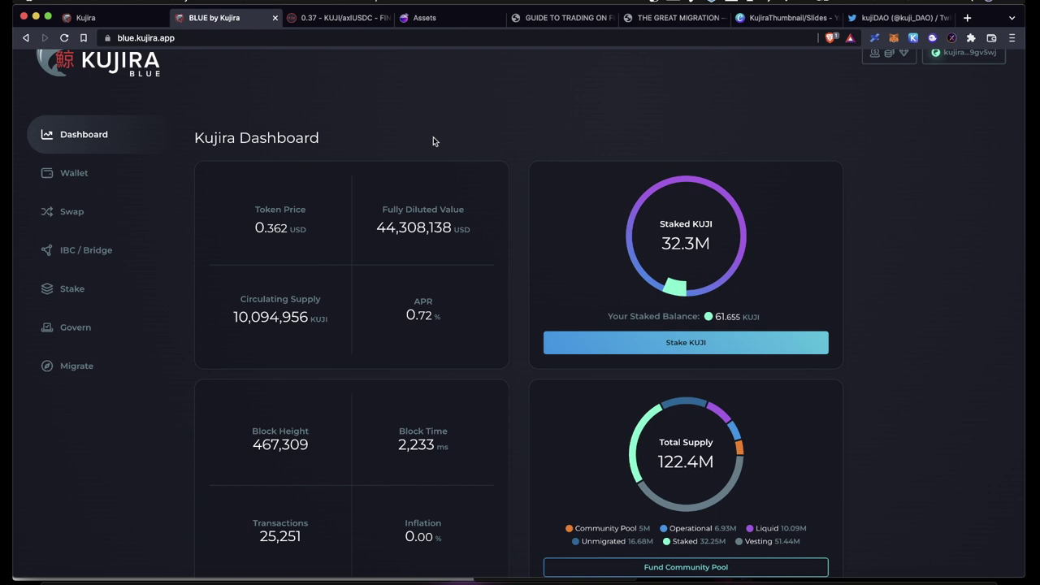
scroll(480, 209, down, 3)
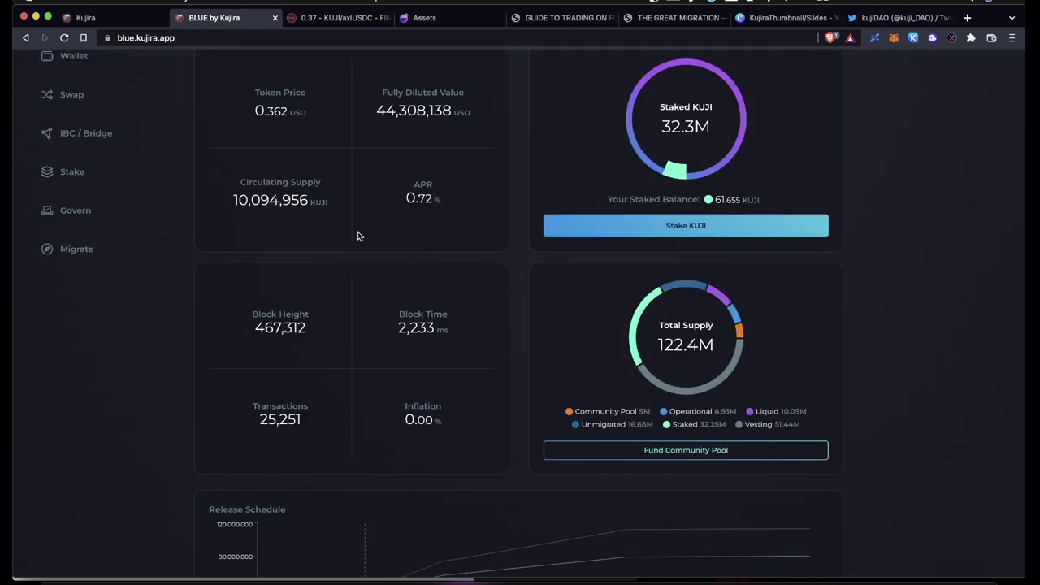
scroll(473, 245, up, 5)
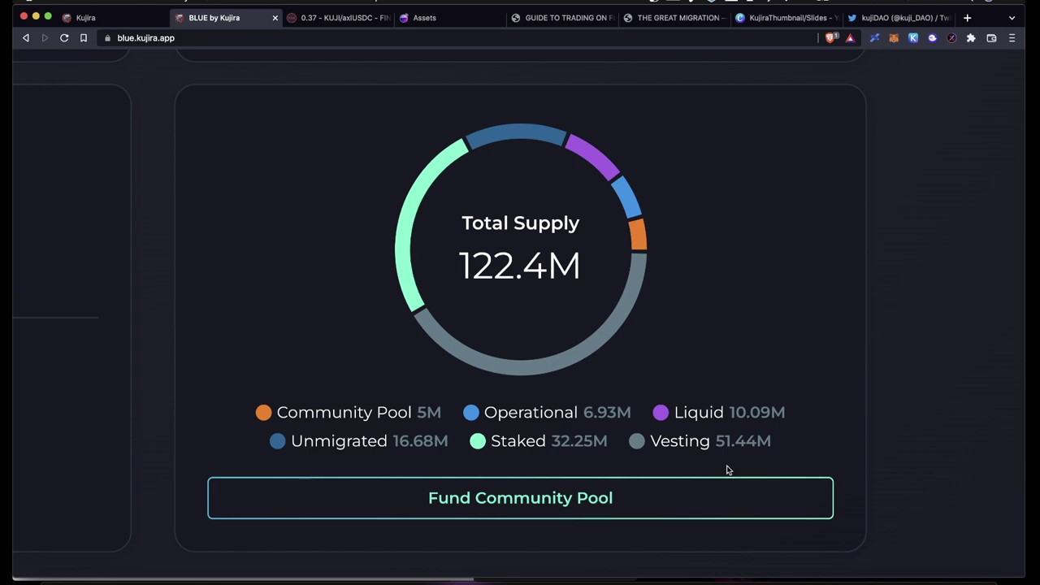
scroll(727, 468, down, 5)
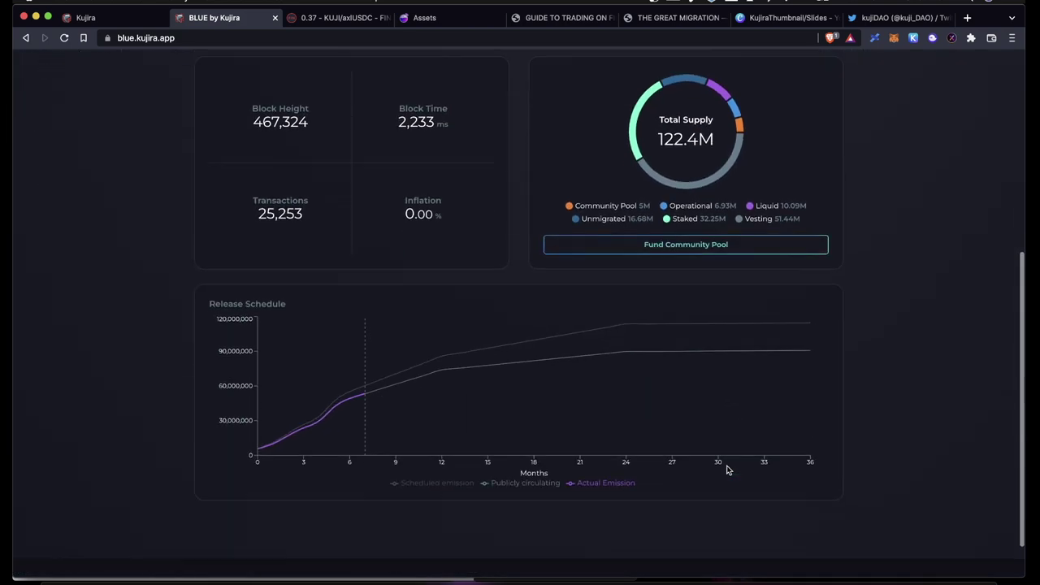
scroll(585, 464, up, 5)
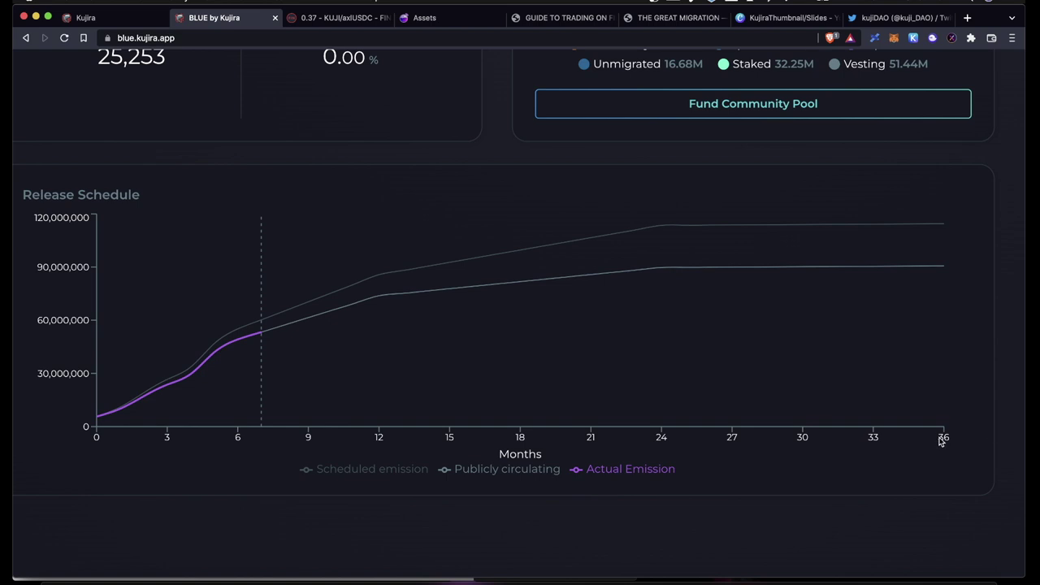
scroll(820, 402, up, 10)
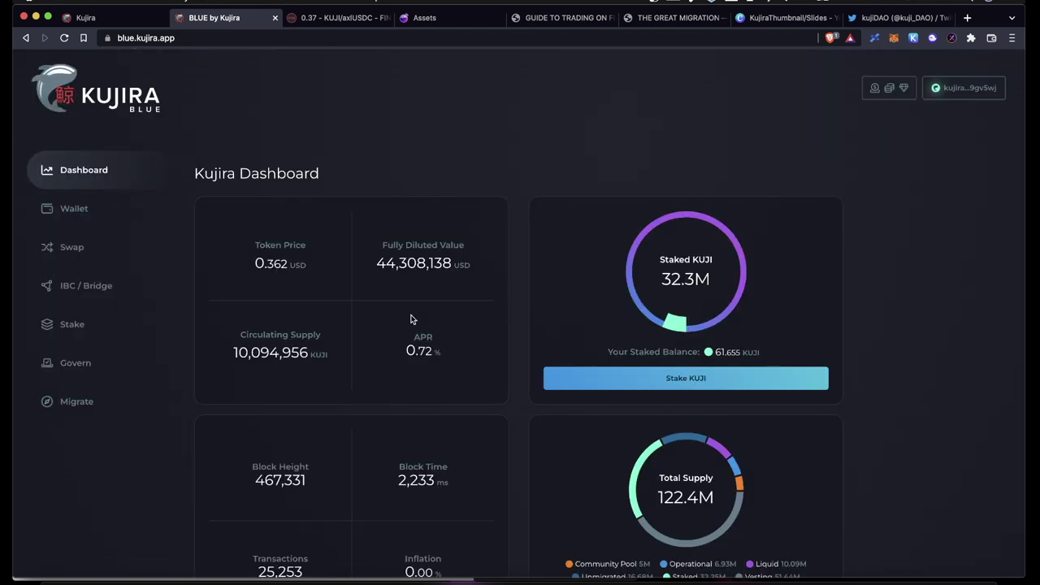
scroll(411, 318, up, 5)
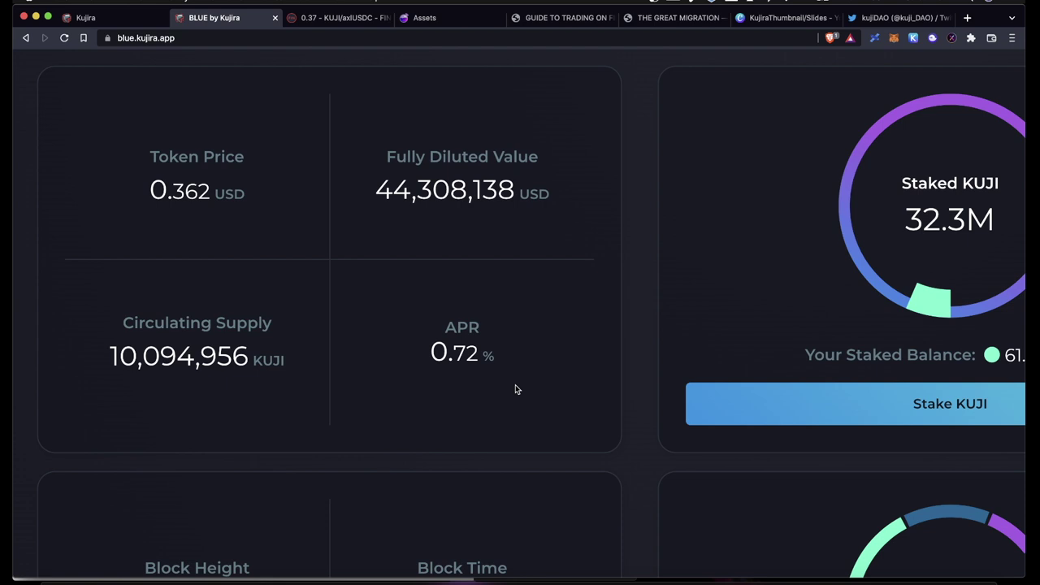
scroll(515, 389, down, 5)
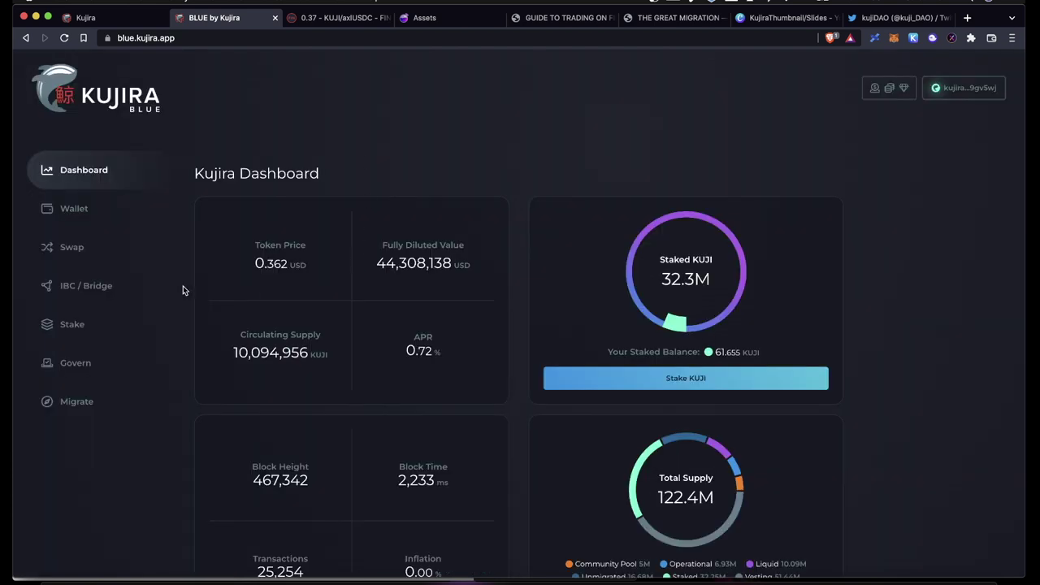
Look over the Wallet balances, Swap, IBC transfer and Crosschain Bridge pages.
click(73, 208)
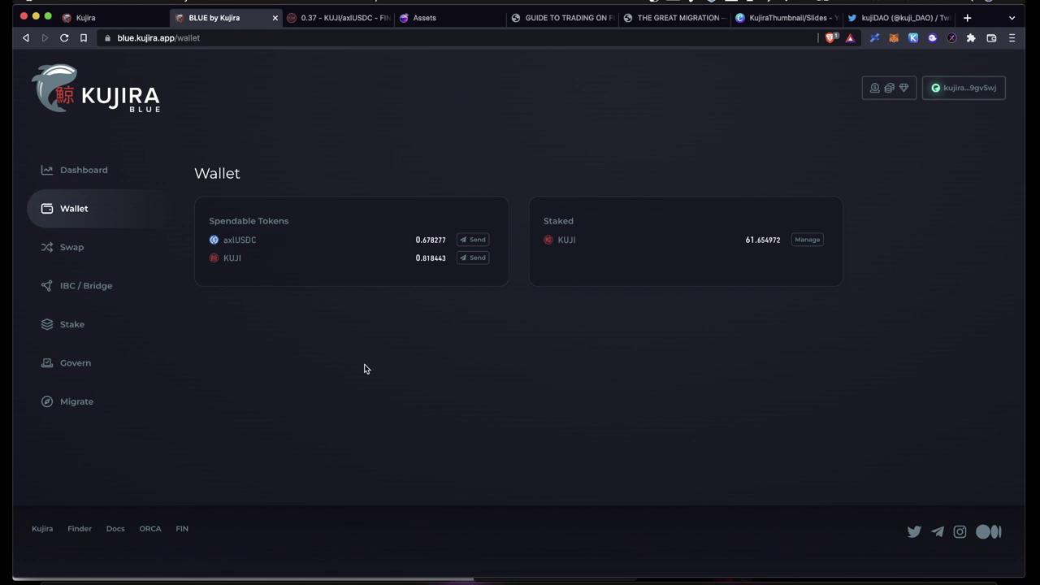
click(71, 247)
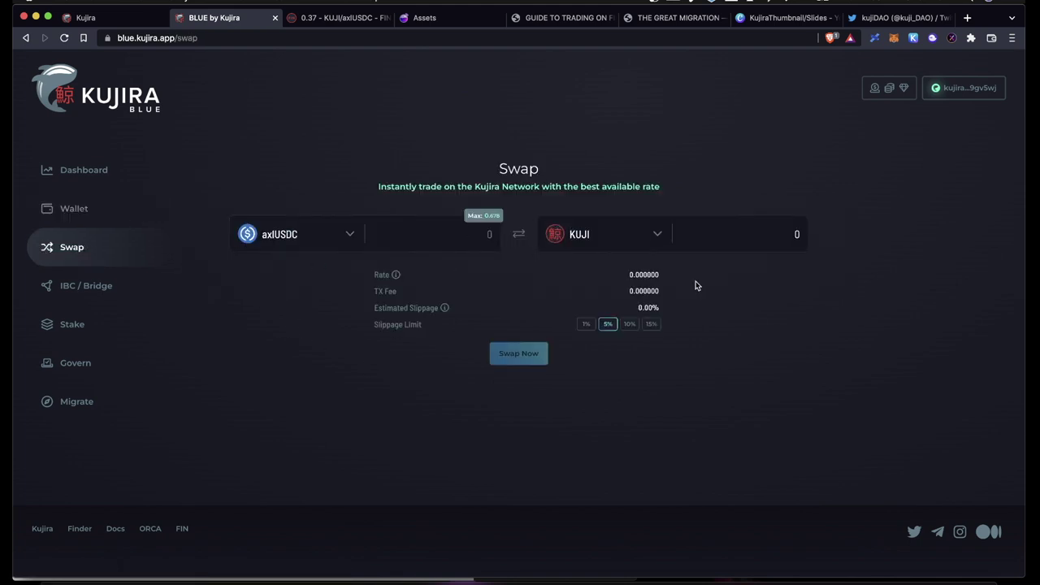
click(106, 285)
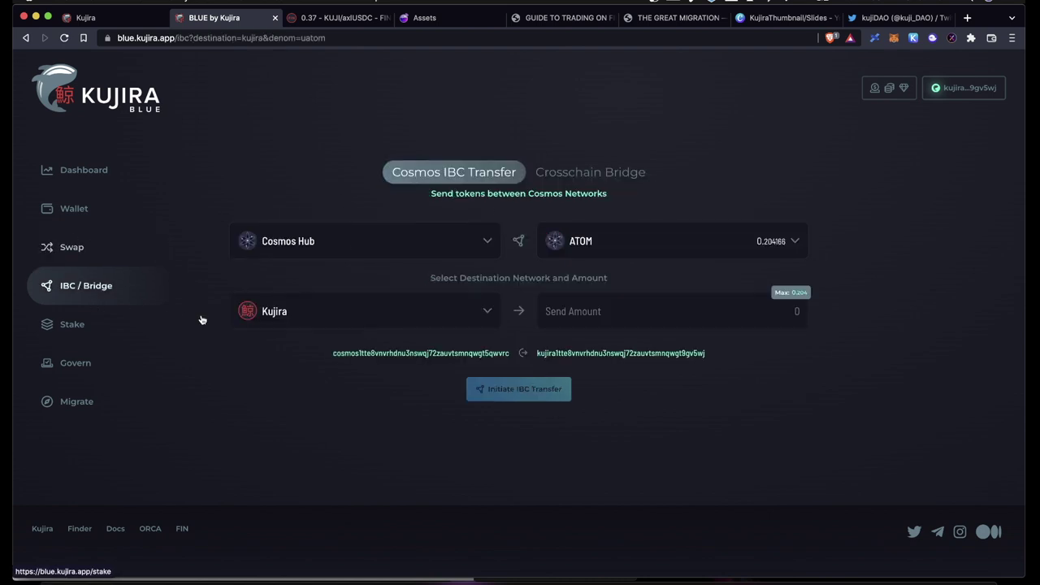
click(590, 172)
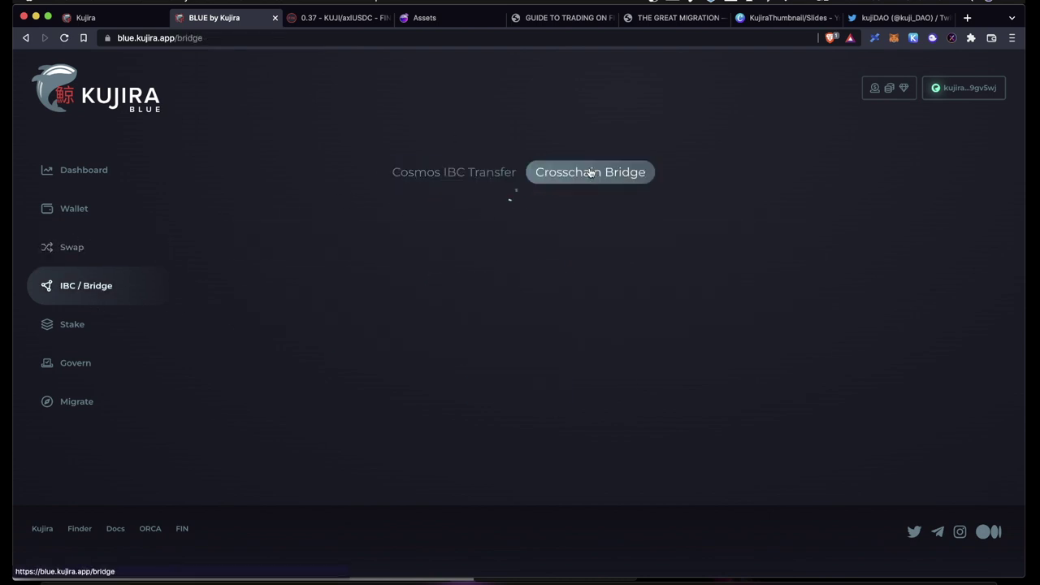
Review the Stake page's staking summary and validator list.
click(71, 326)
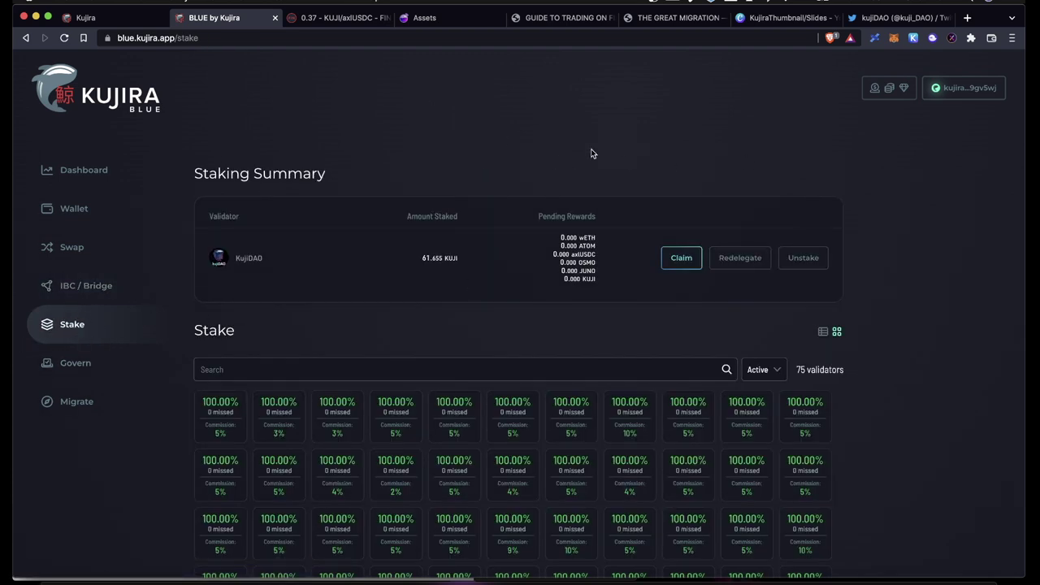
scroll(392, 348, up, 5)
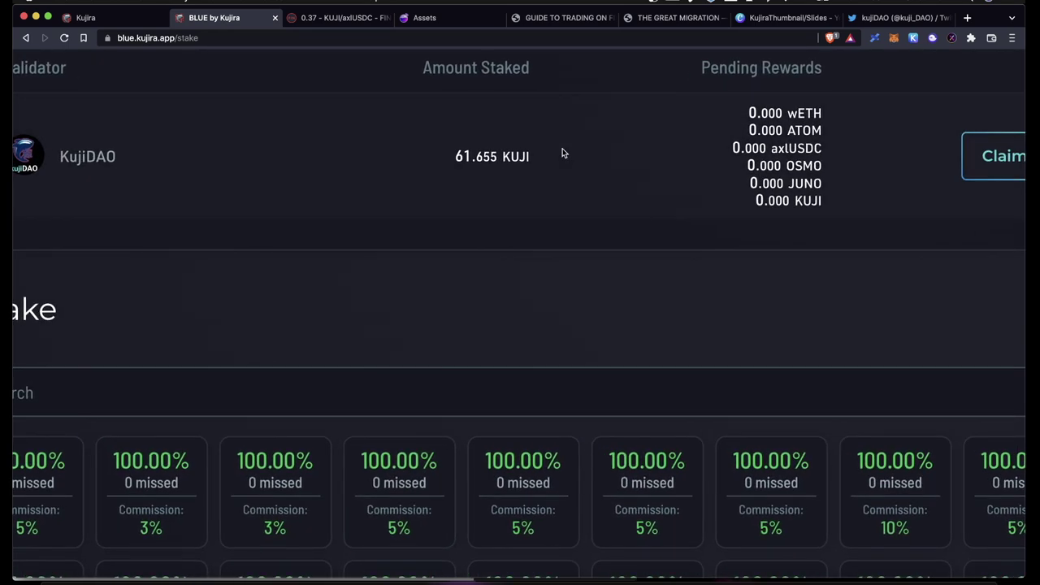
scroll(430, 218, right, 3)
scroll(431, 218, up, 1)
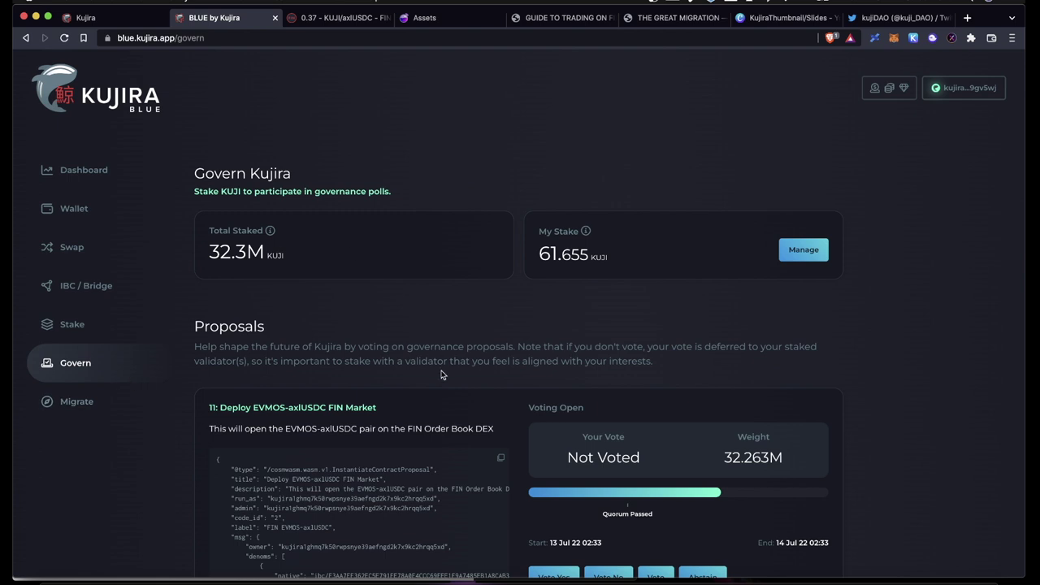
Scroll through proposal 11's vote tallies for the EVMOS-axlUSDC FIN market.
scroll(441, 374, down, 2)
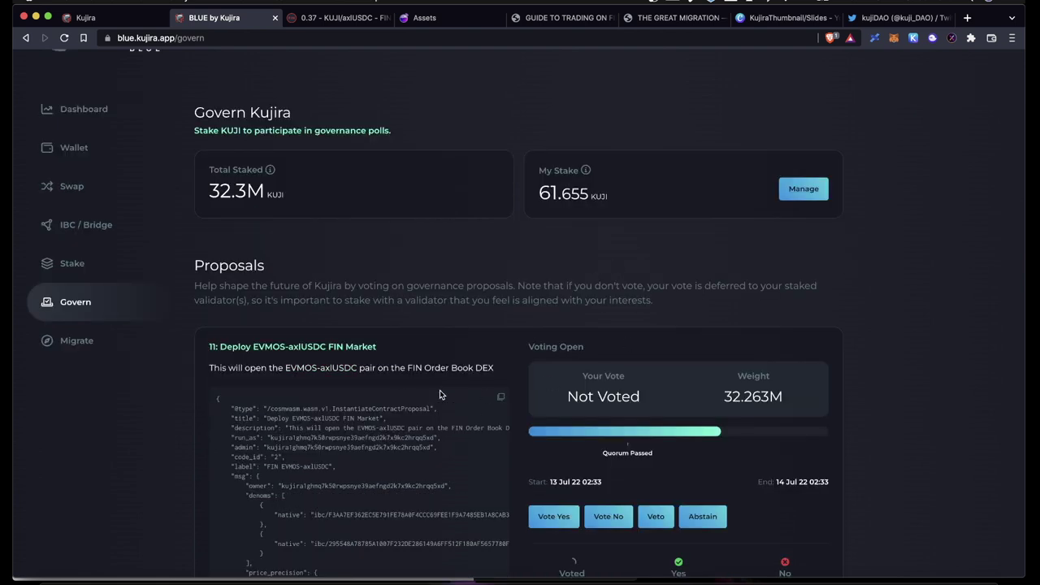
scroll(376, 452, down, 1)
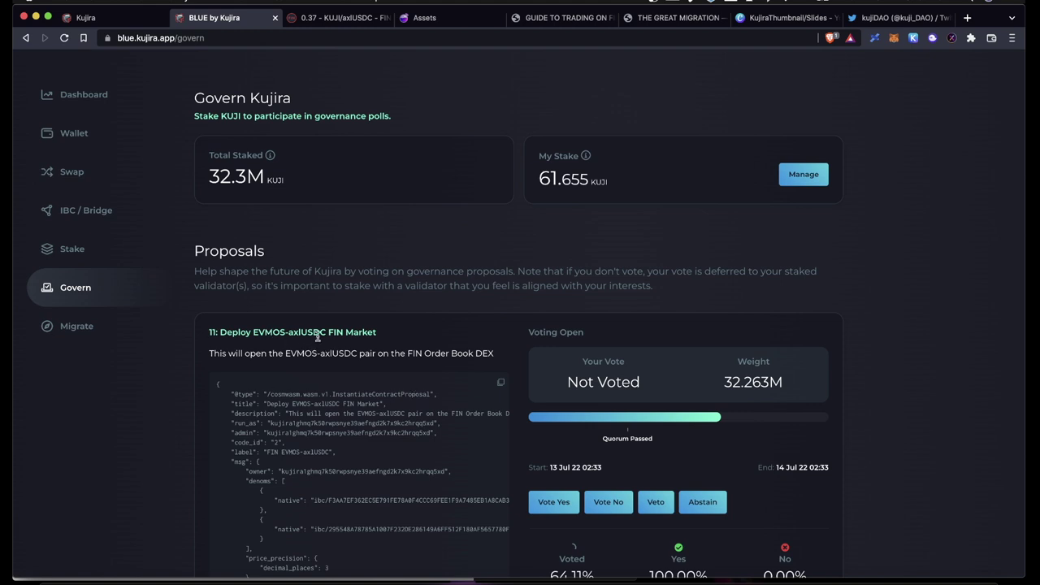
scroll(377, 407, down, 12)
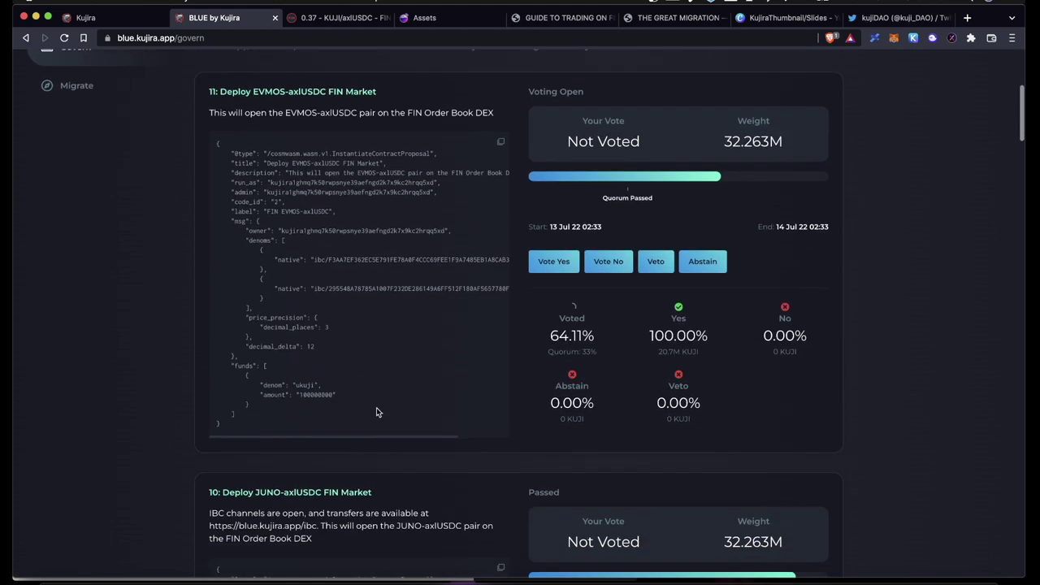
scroll(382, 294, up, 15)
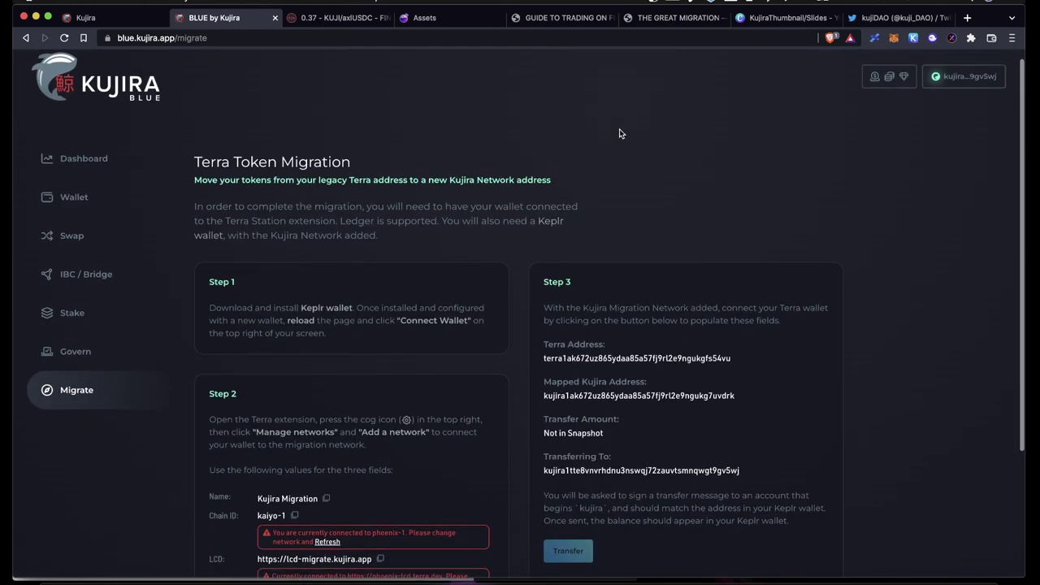
scroll(619, 133, up, 1)
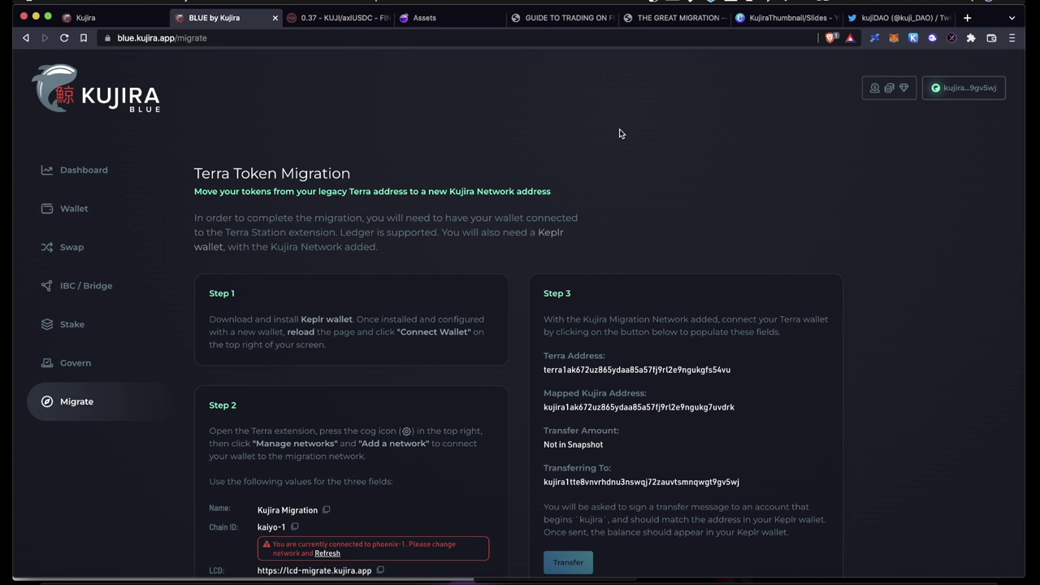
Read the Terra Token Migration instructions, then switch to the GREAT MIGRATION guide article.
scroll(572, 368, down, 3)
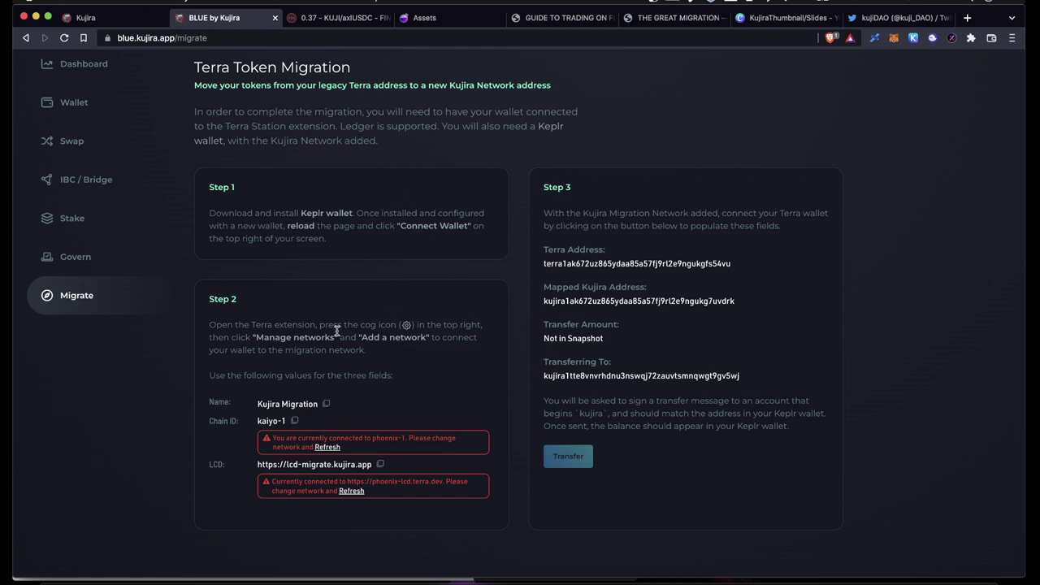
scroll(461, 317, up, 3)
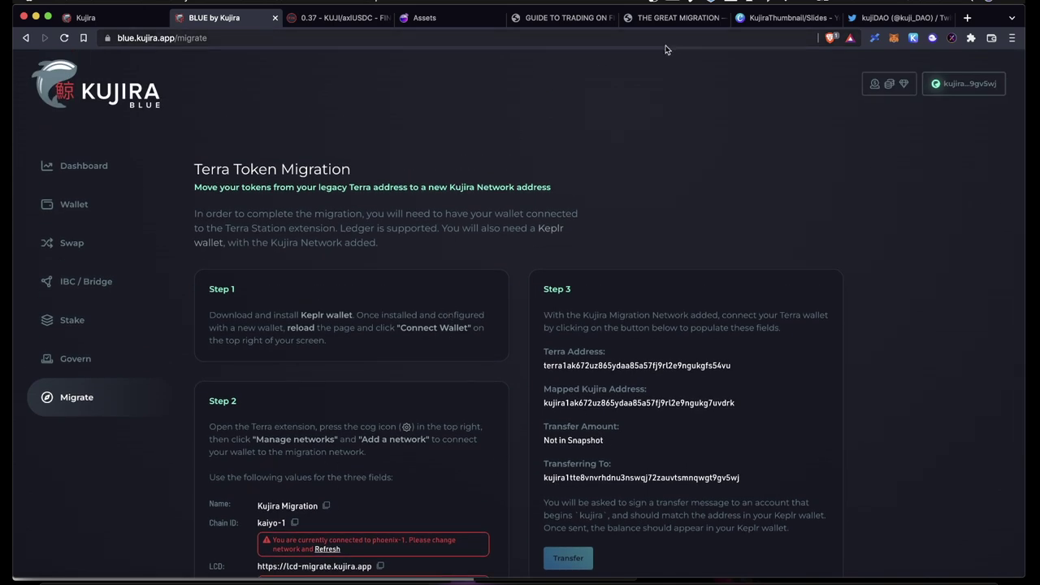
click(671, 18)
scroll(515, 438, up, 10)
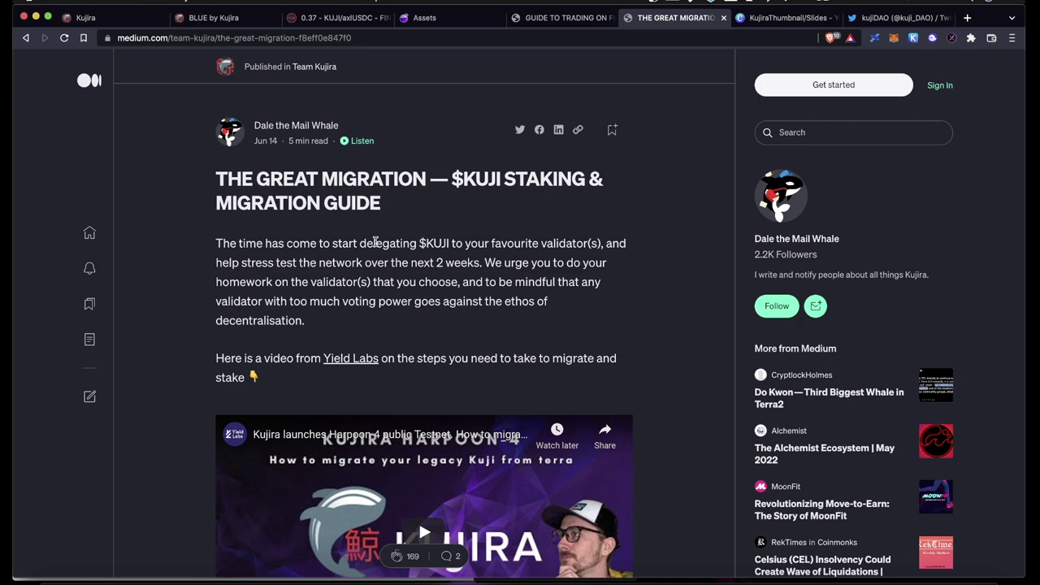
Return to the BLUE Dashboard and follow its footer FIN link to the KUJI/axlUSDC market.
key(super+2)
click(151, 169)
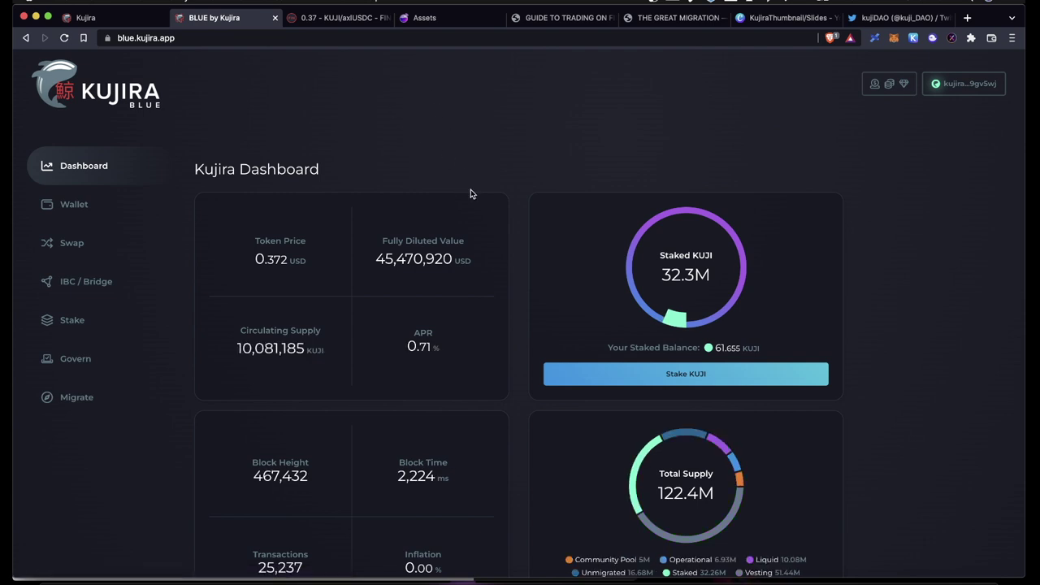
scroll(480, 166, down, 5)
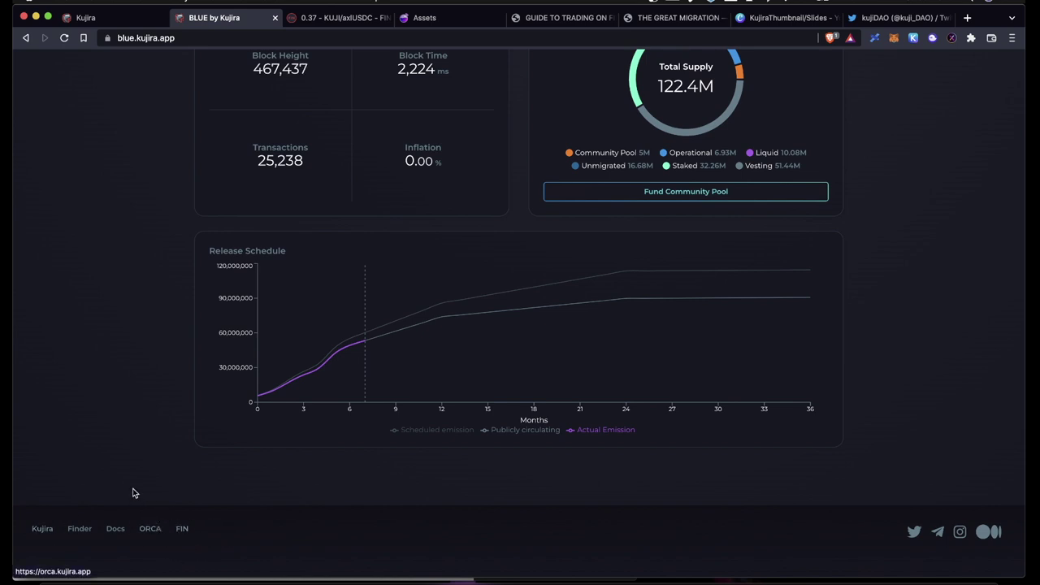
click(183, 529)
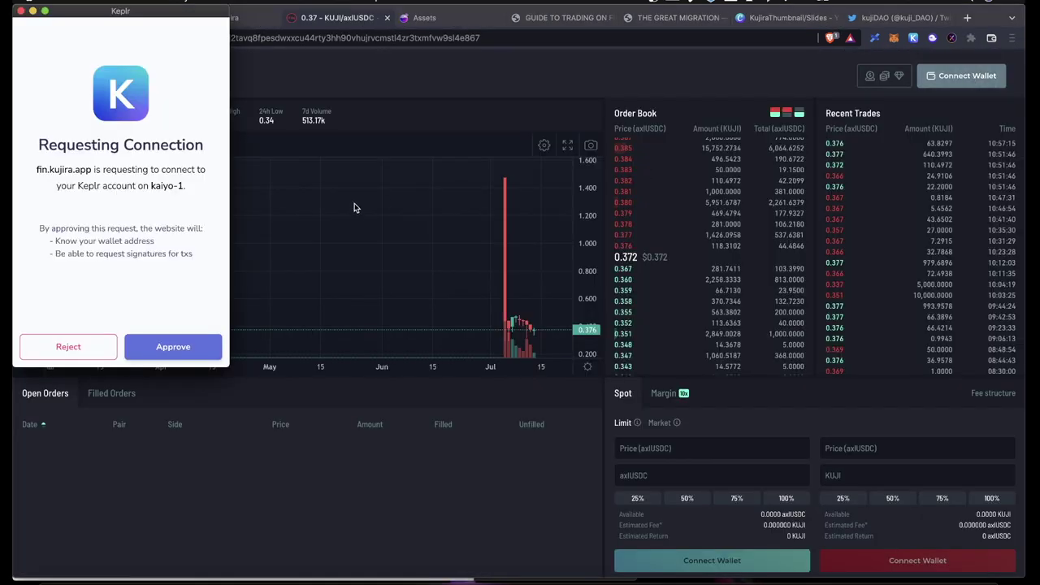
Approve the Keplr connection so FIN shows 0.6783 axlUSDC and 0.8184 KUJI balances.
click(174, 347)
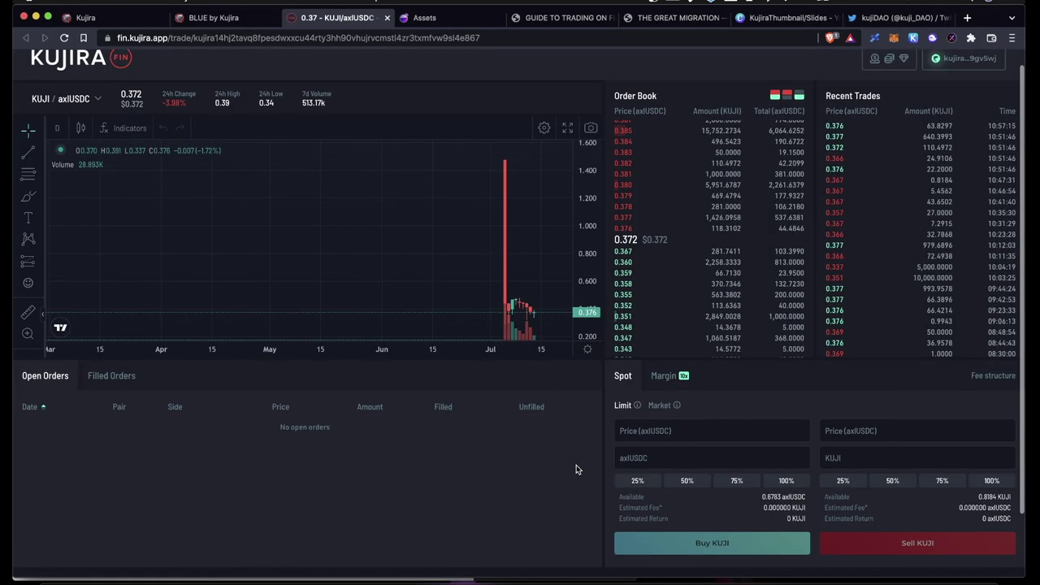
scroll(630, 73, down, 1)
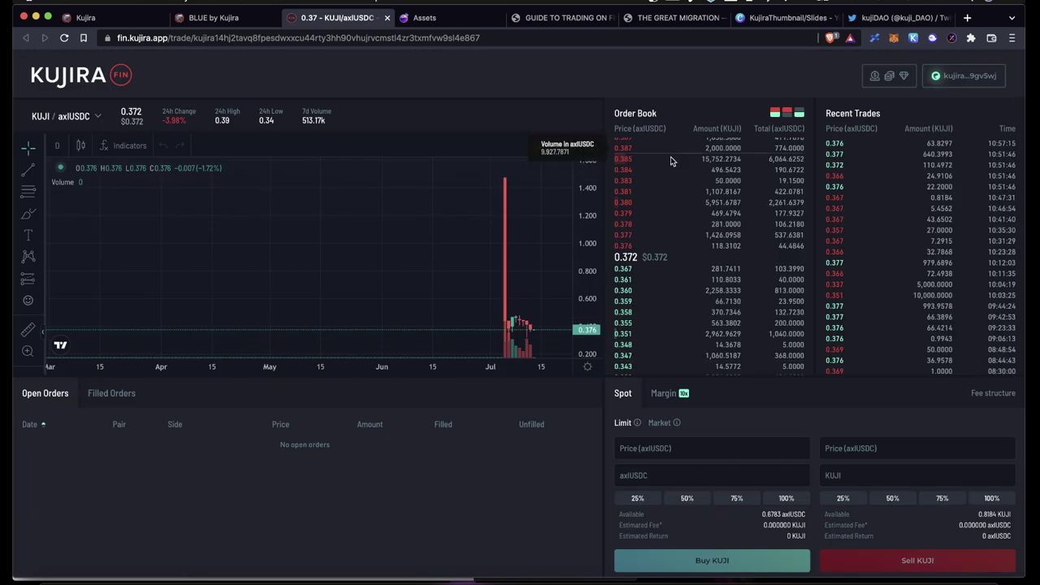
Set the KUJI/axlUSDC order book to show only sell orders.
scroll(671, 161, up, 3)
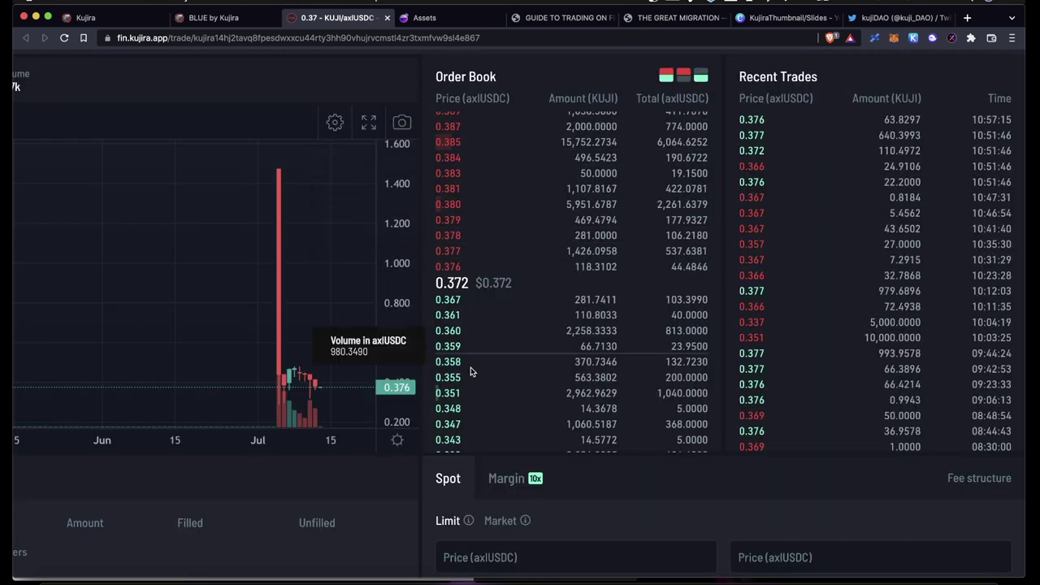
scroll(471, 411, left, 5)
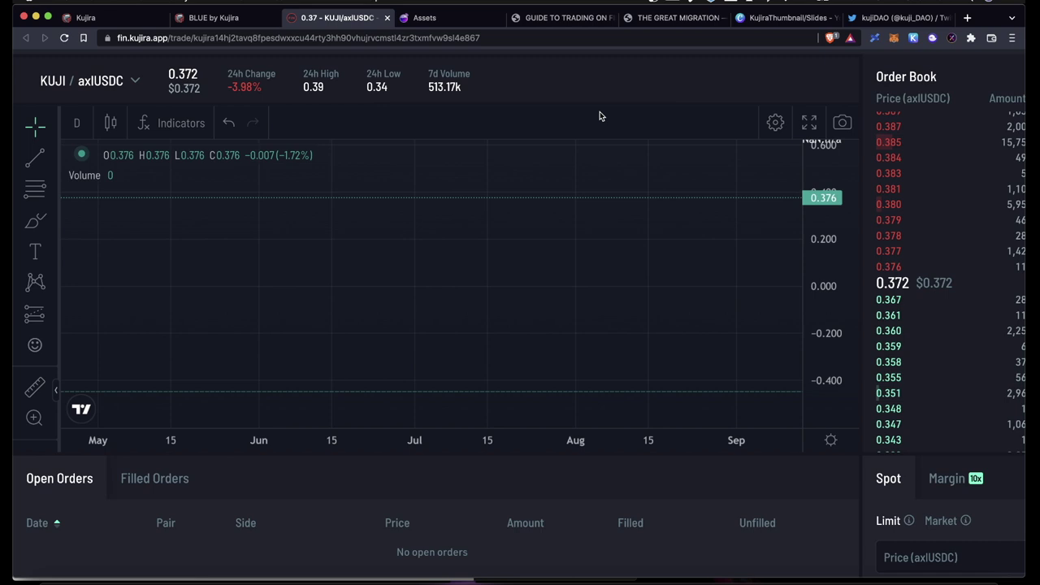
scroll(600, 116, right, 5)
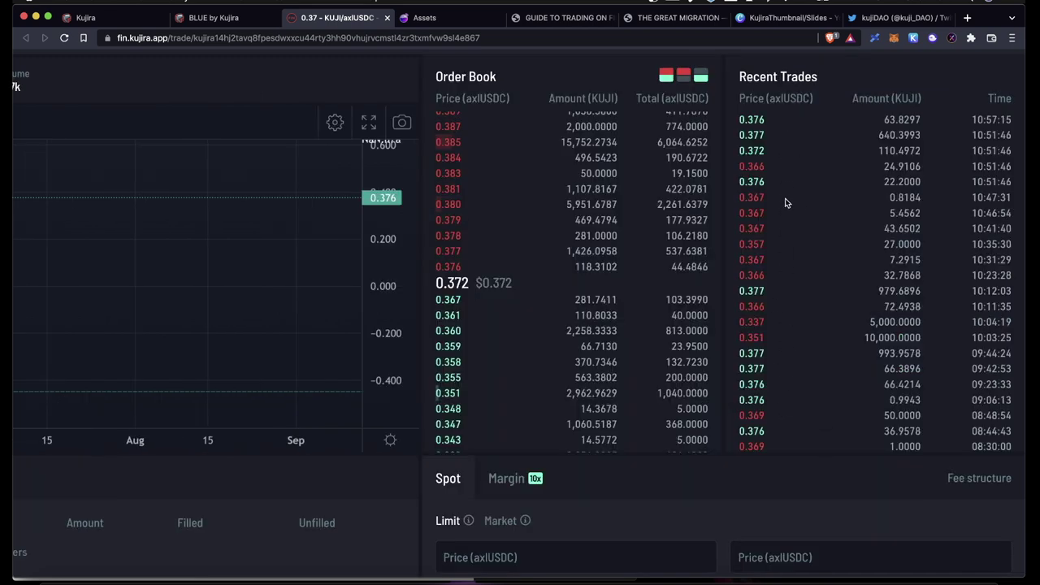
click(683, 76)
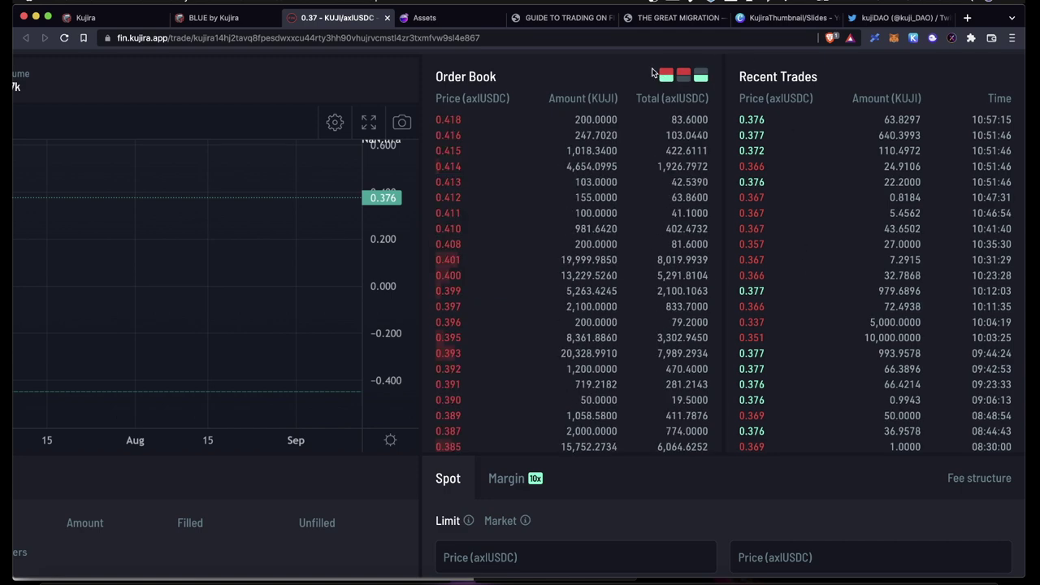
Switch the trade form from Limit to Market, quoting 0.372 axlUSDC.
scroll(665, 78, down, 5)
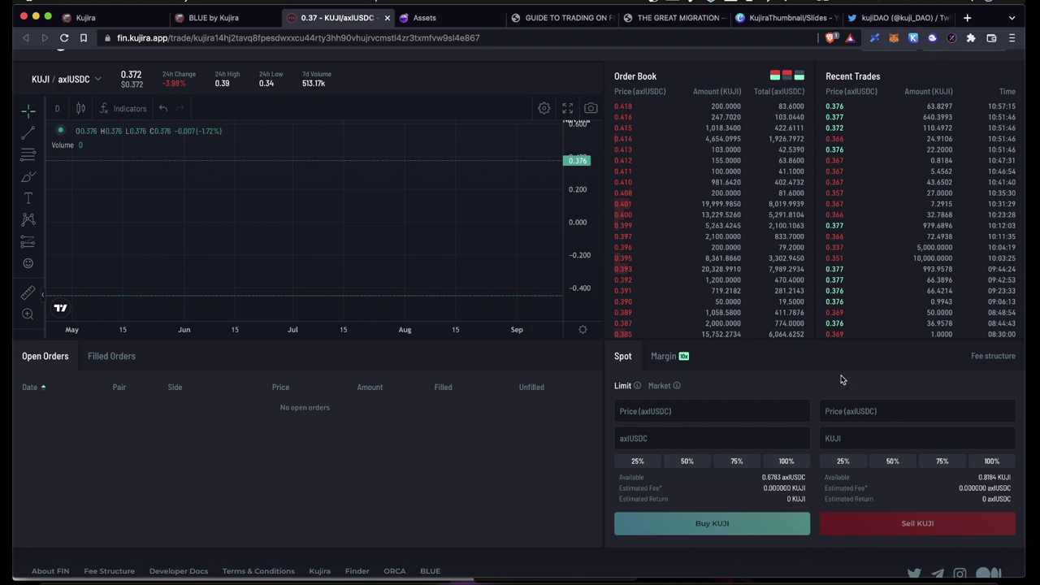
click(663, 436)
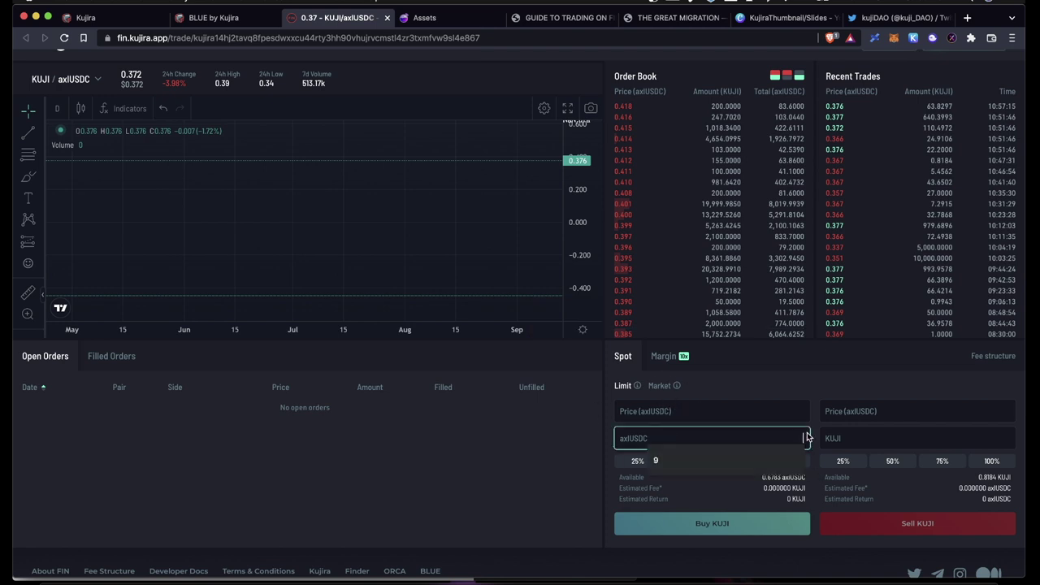
click(661, 387)
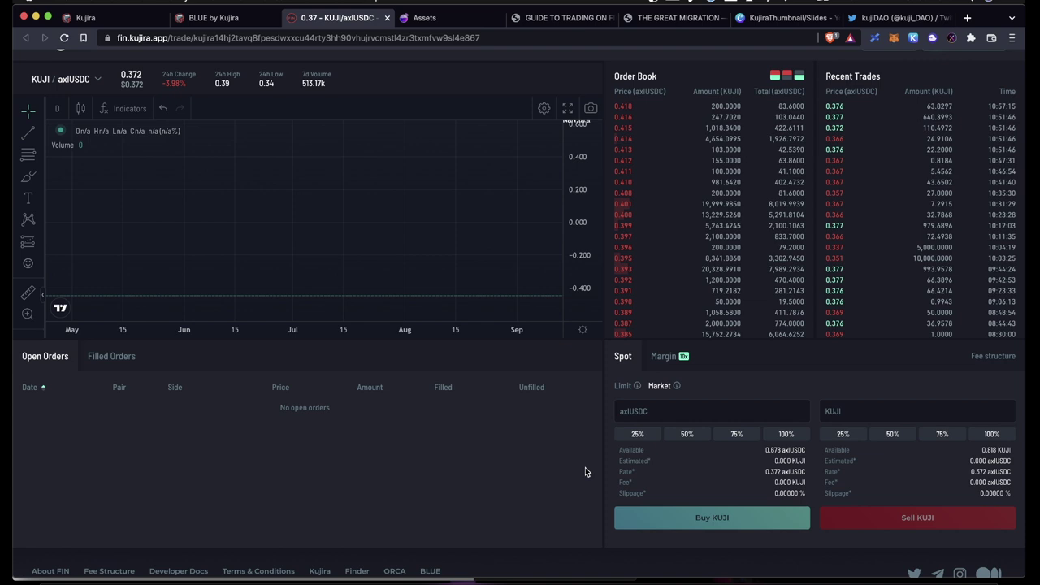
Browse the trading-pair list and zoom the browser in two levels.
scroll(73, 117, up, 1)
click(72, 116)
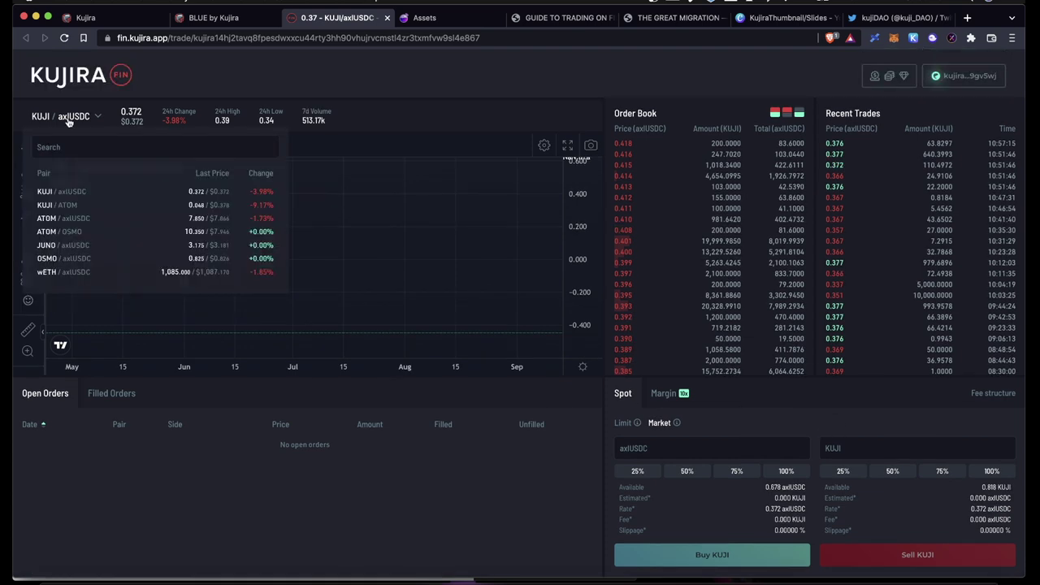
key(super+equal)
key(super+equal)
key(super+equal)
key(super+equal)
key(super+equal)
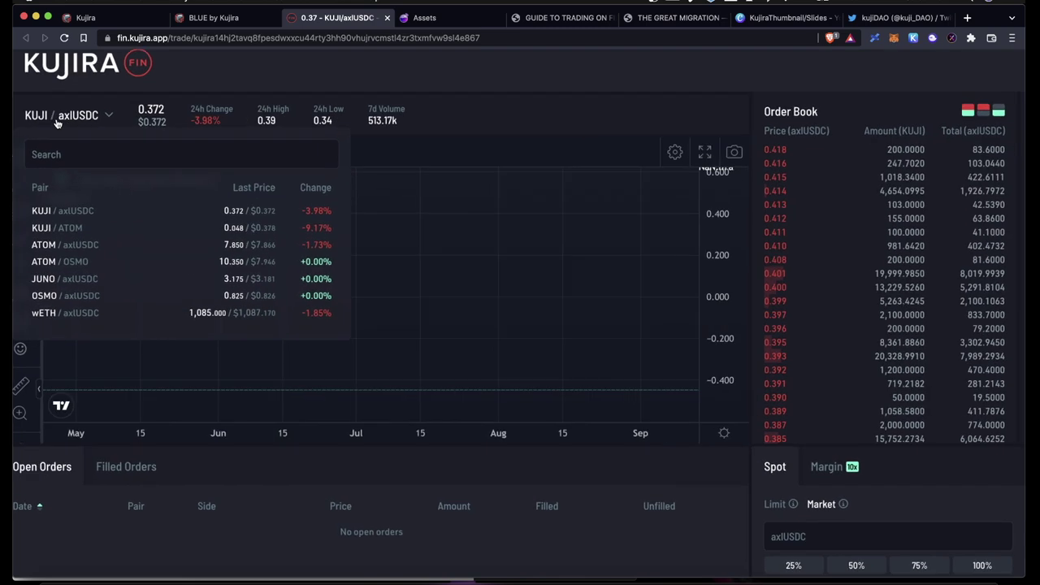
key(super+equal)
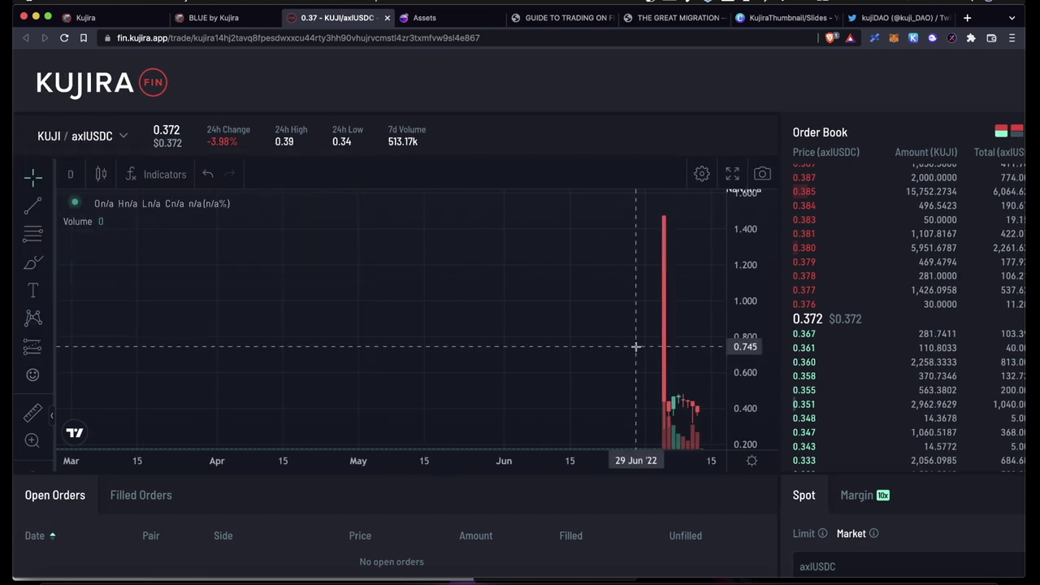
Zoom the price chart into the early-July candles.
scroll(637, 347, up, 2)
scroll(636, 347, up, 3)
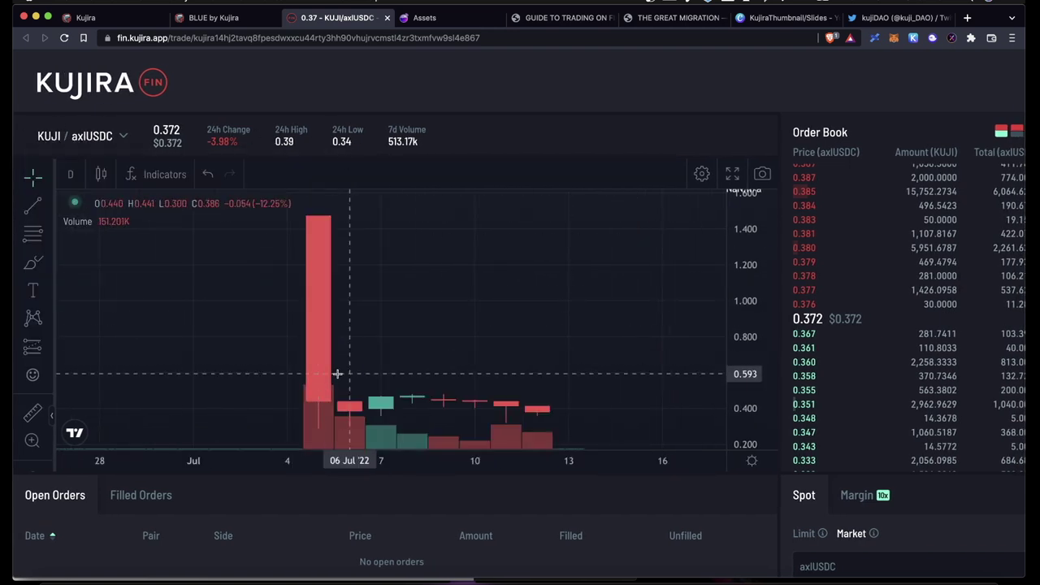
scroll(336, 371, up, 2)
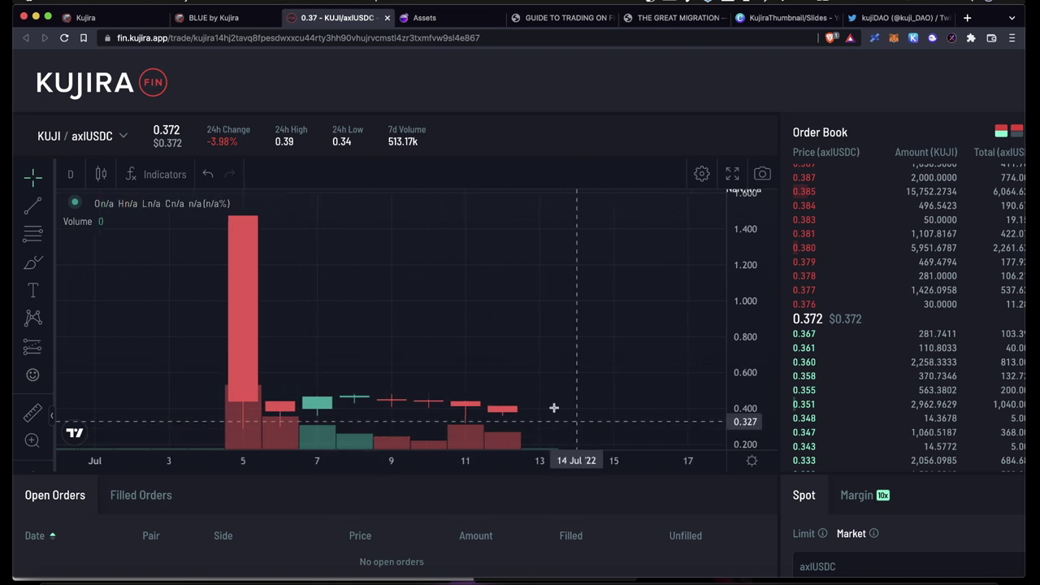
Reset browser zoom and return to the BLUE dashboard showing KUJI at 0.372 USD.
key(super+minus)
mouse_move(51, 130)
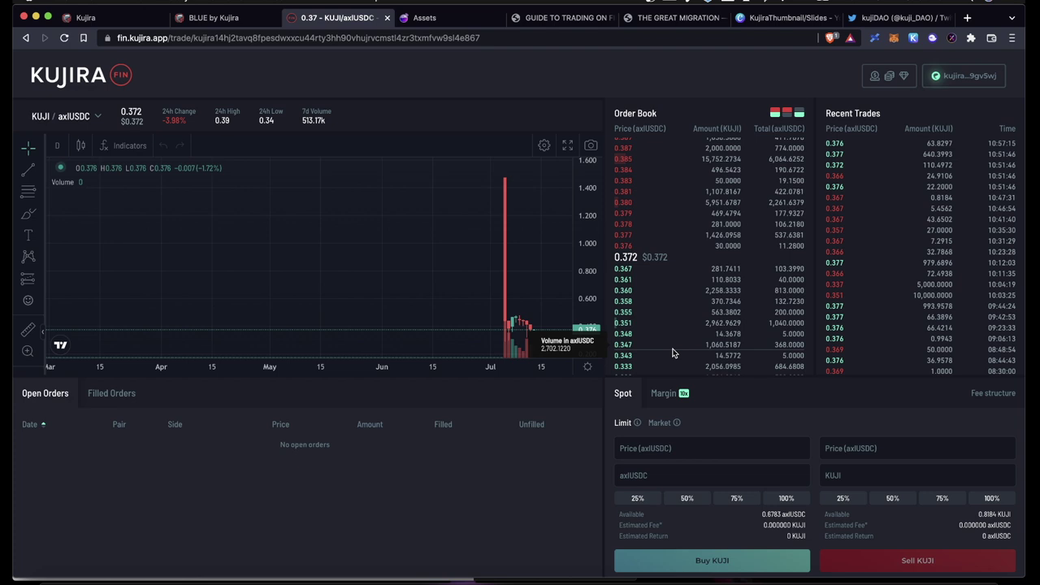
key(ctrl+shift+Tab)
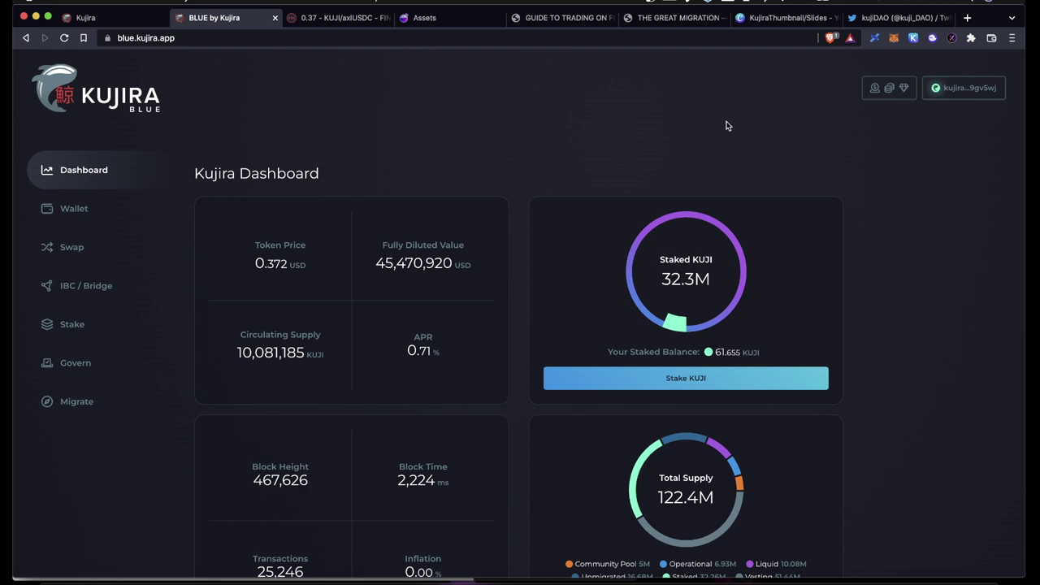
click(72, 402)
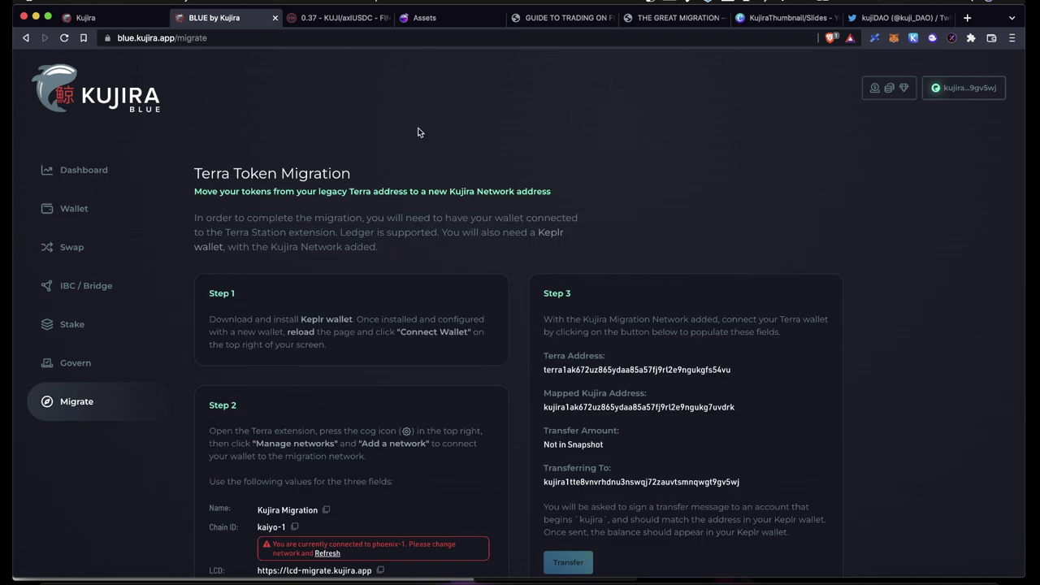
key(super+Left)
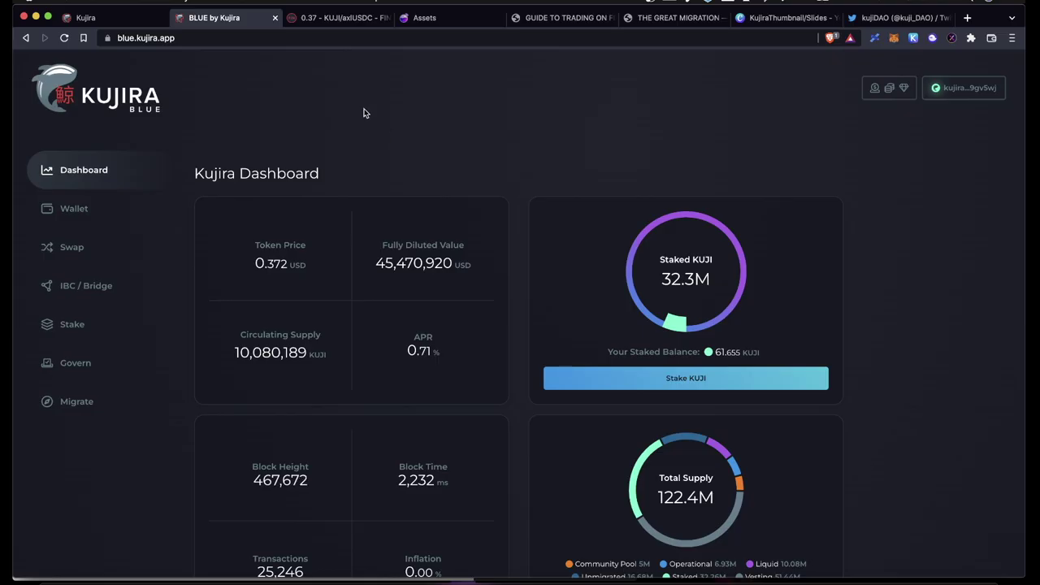
click(337, 17)
Browse FIN's trading pairs and their prices, then go back to the BLUE tab.
click(61, 116)
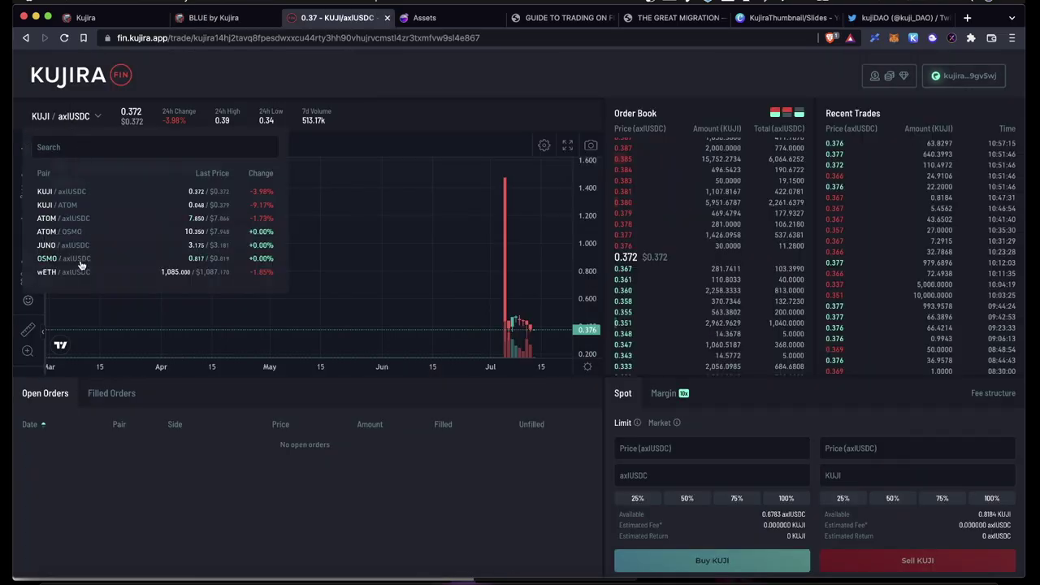
scroll(70, 240, up, 5)
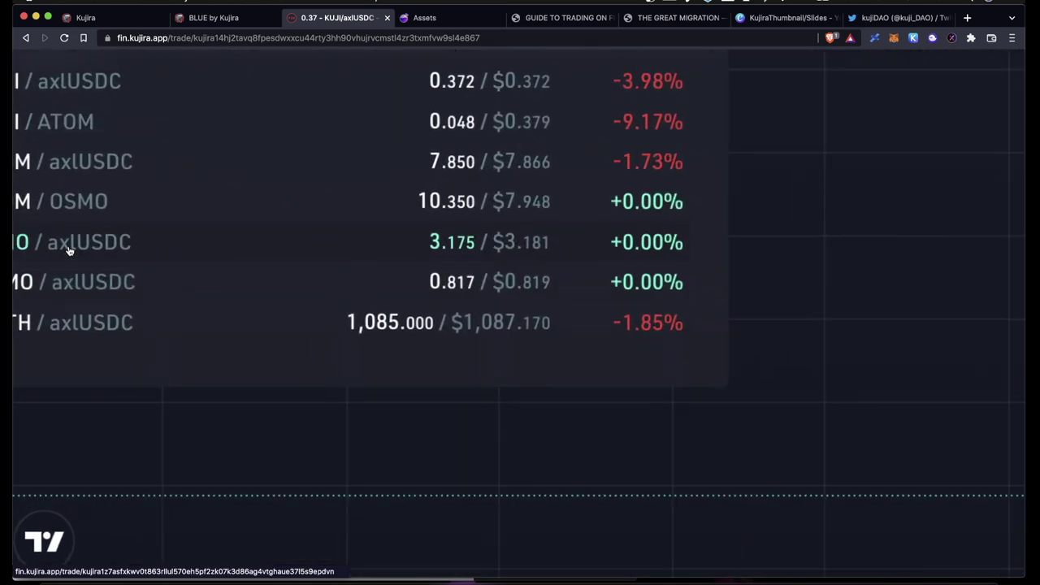
scroll(69, 250, down, 5)
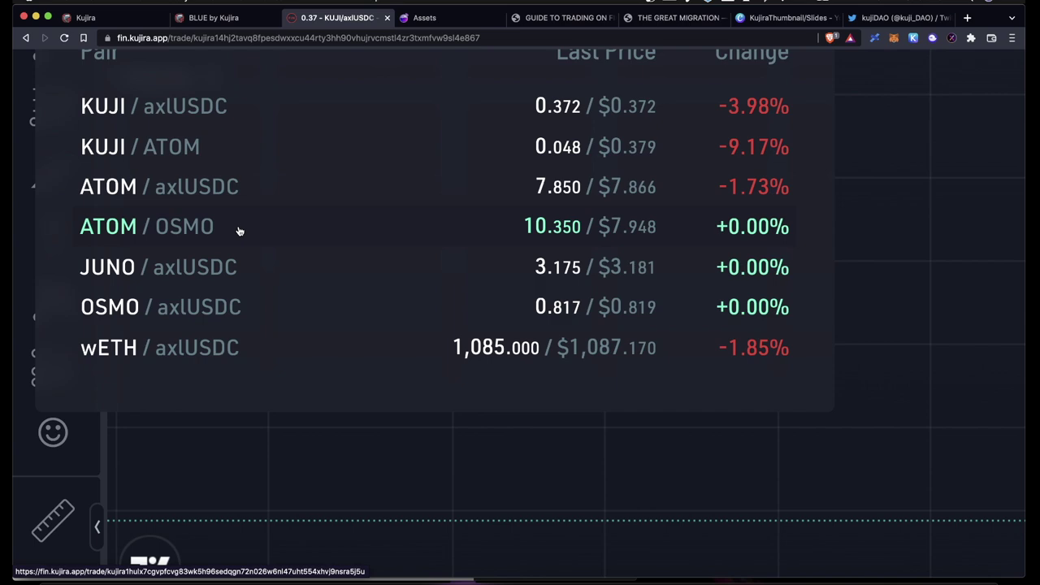
scroll(239, 231, down, 5)
click(213, 17)
Prepare an IBC transfer from Cosmos Hub with the maximum 0.204166 ATOM.
click(39, 289)
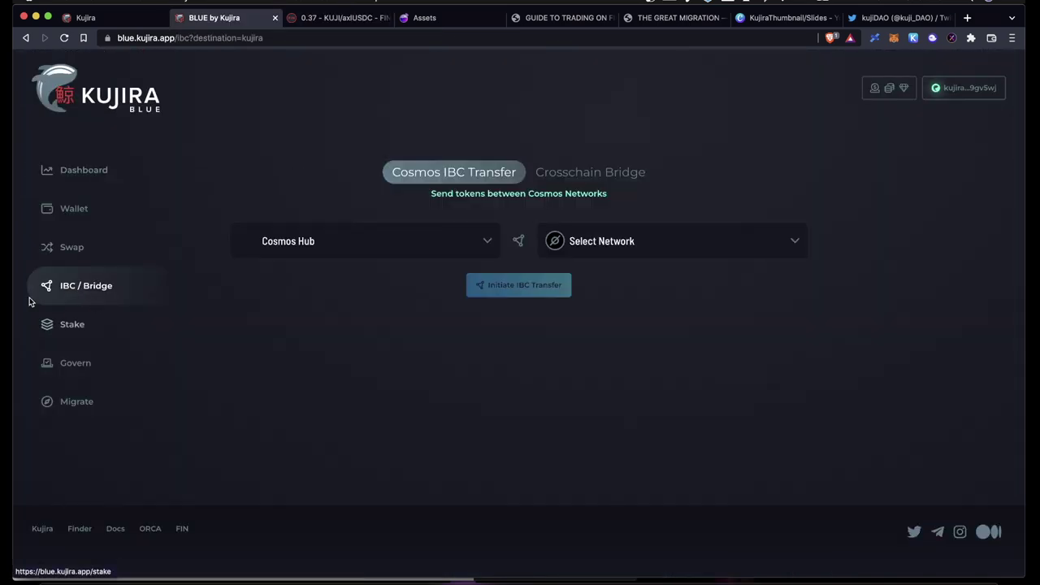
click(447, 244)
scroll(404, 321, down, 5)
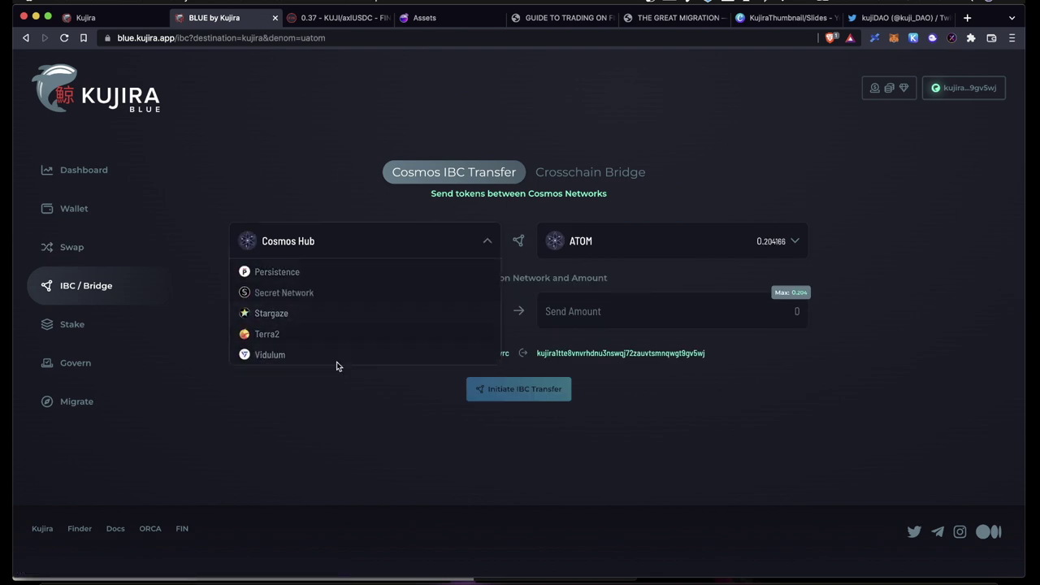
scroll(336, 362, up, 10)
click(336, 351)
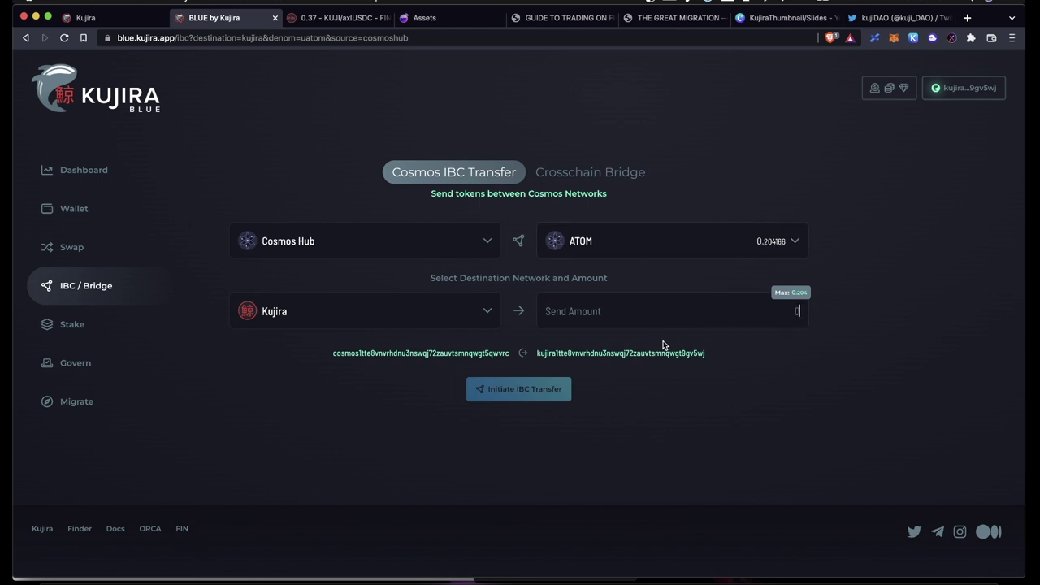
click(793, 294)
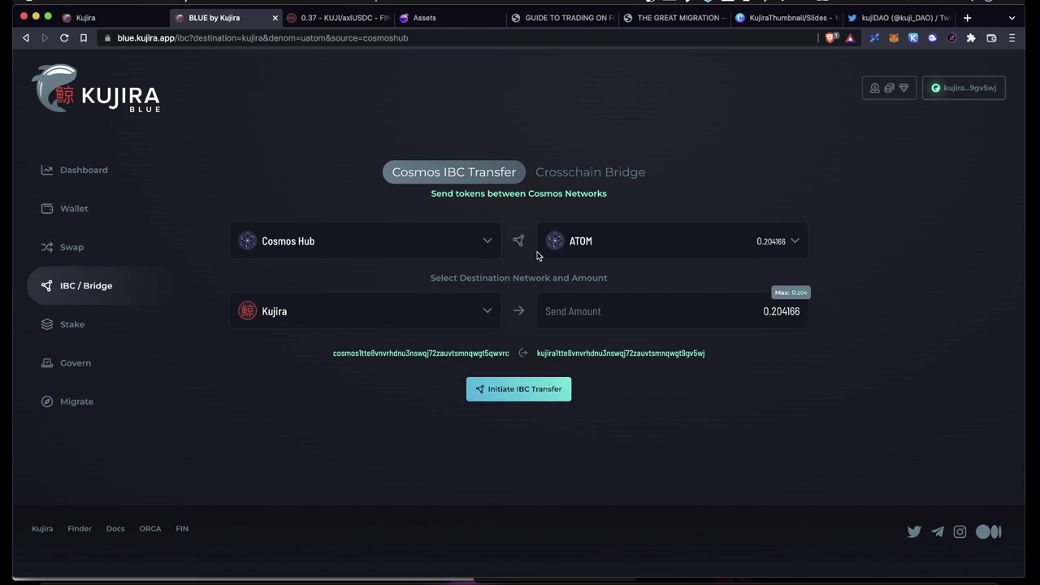
Check the crosschain bridge form, keeping Ethereum as the source chain.
click(594, 171)
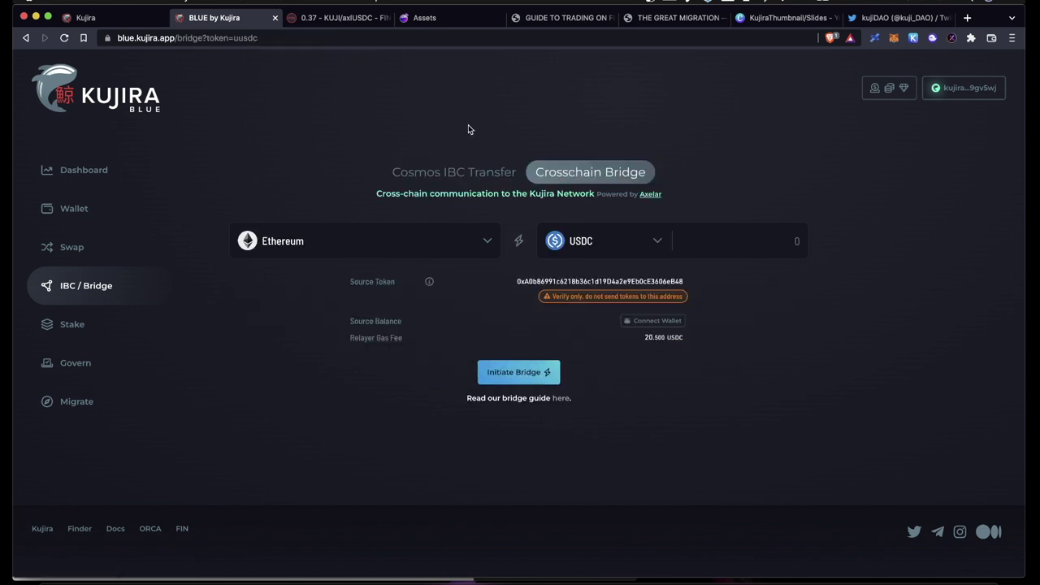
click(477, 252)
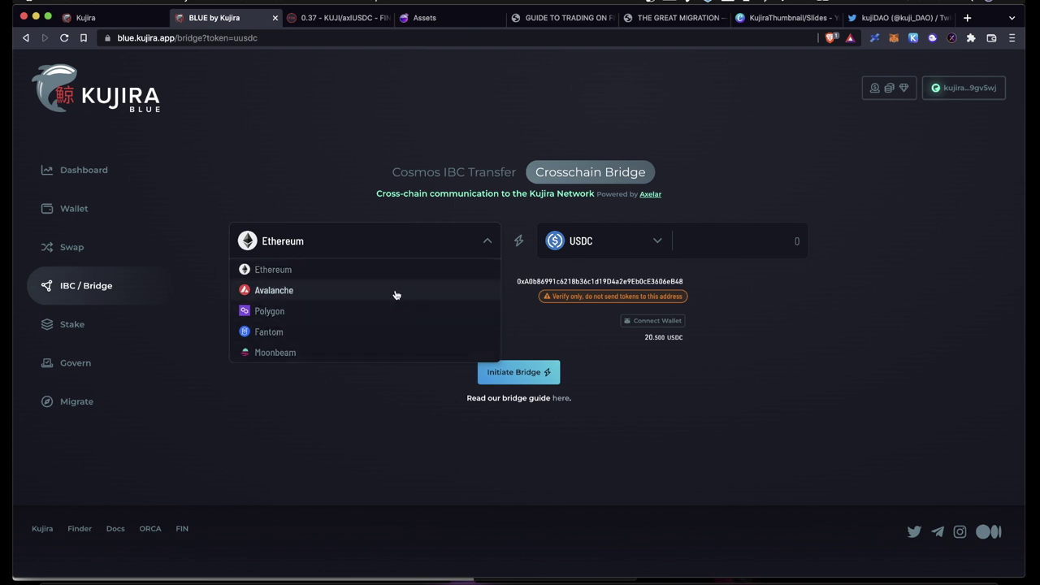
click(294, 483)
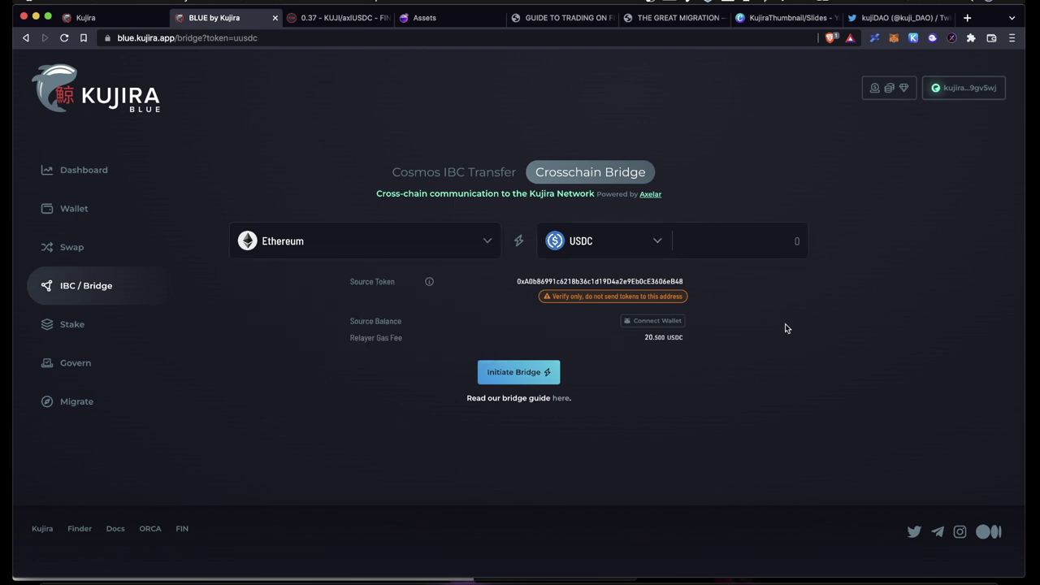
click(546, 20)
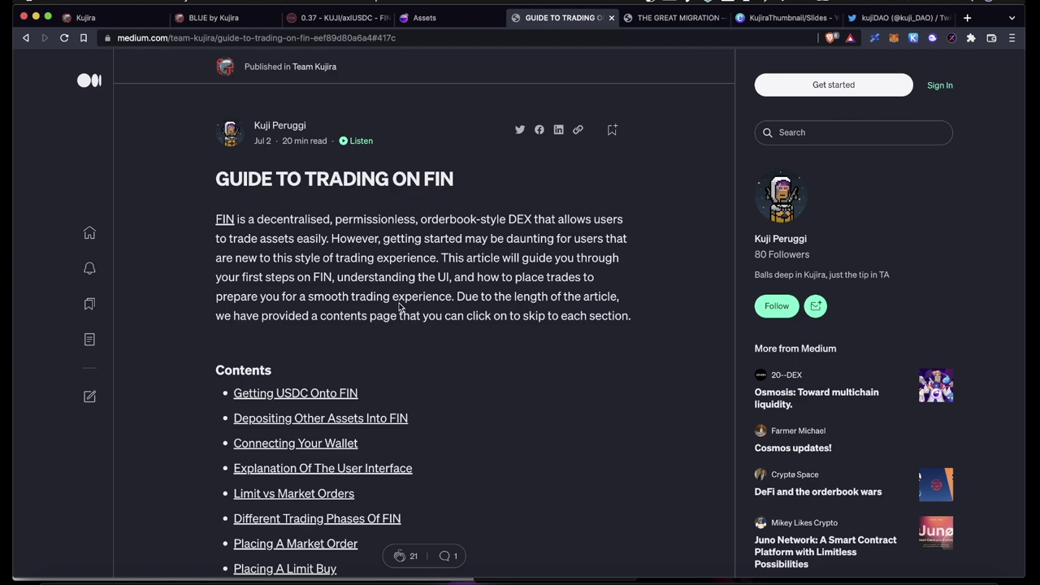
Read the 'Converting USDC.e On Avalanche To axlUSDC' steps, then scroll back to the top.
scroll(456, 355, down, 3)
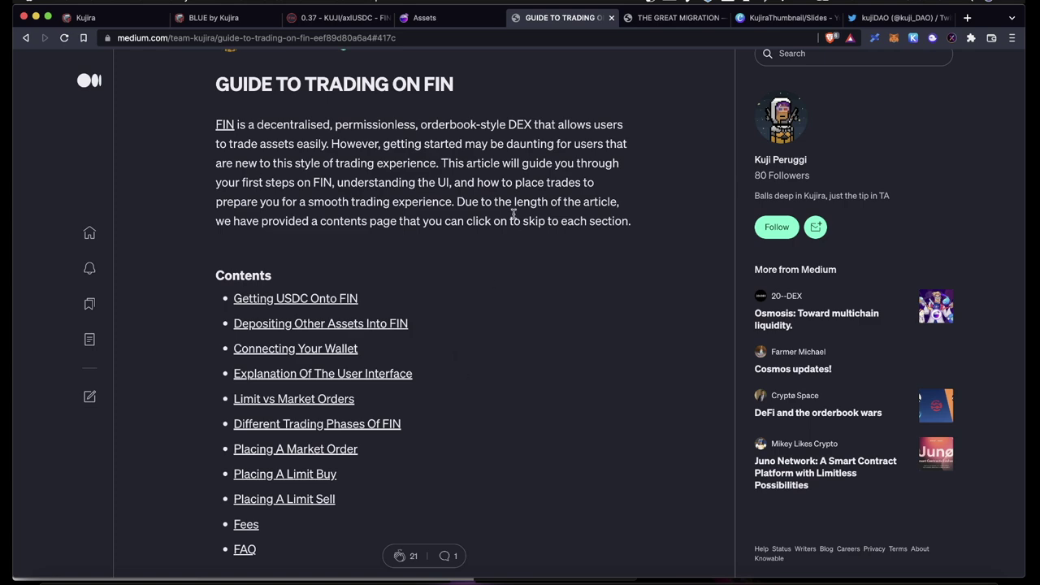
key(super+r)
scroll(475, 331, down, 2)
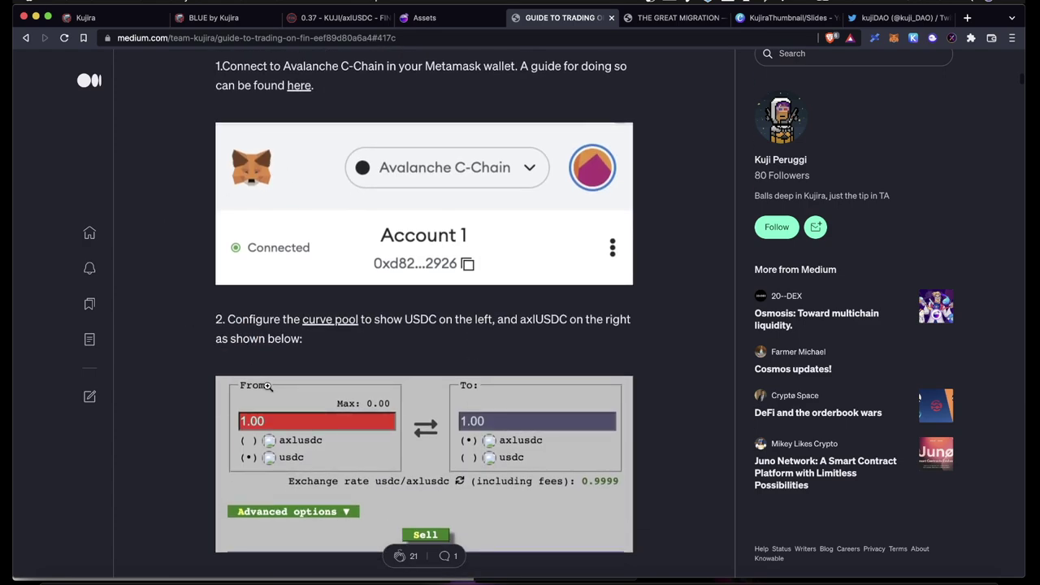
scroll(472, 407, down, 5)
scroll(488, 366, up, 15)
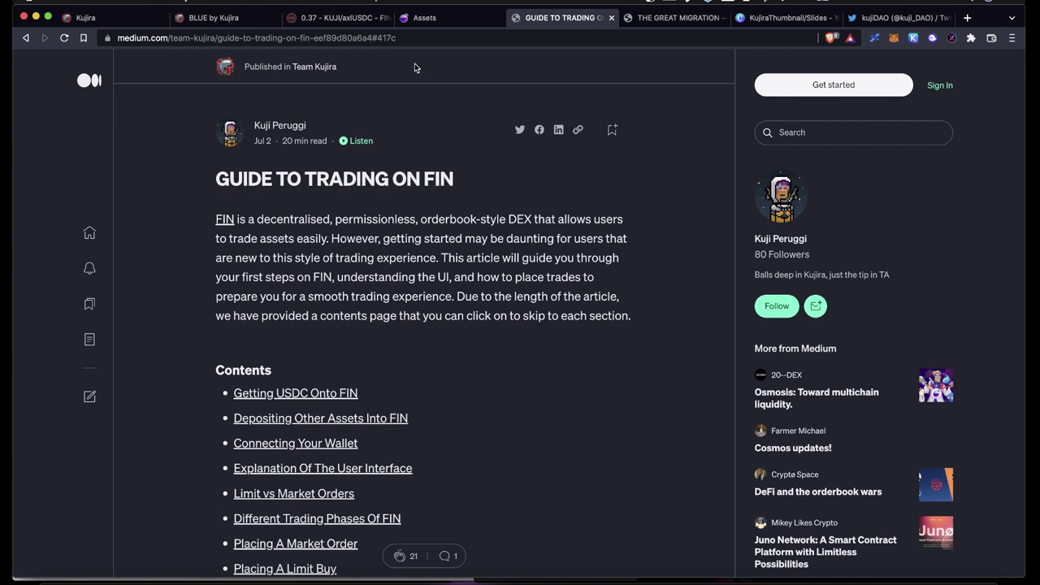
click(449, 18)
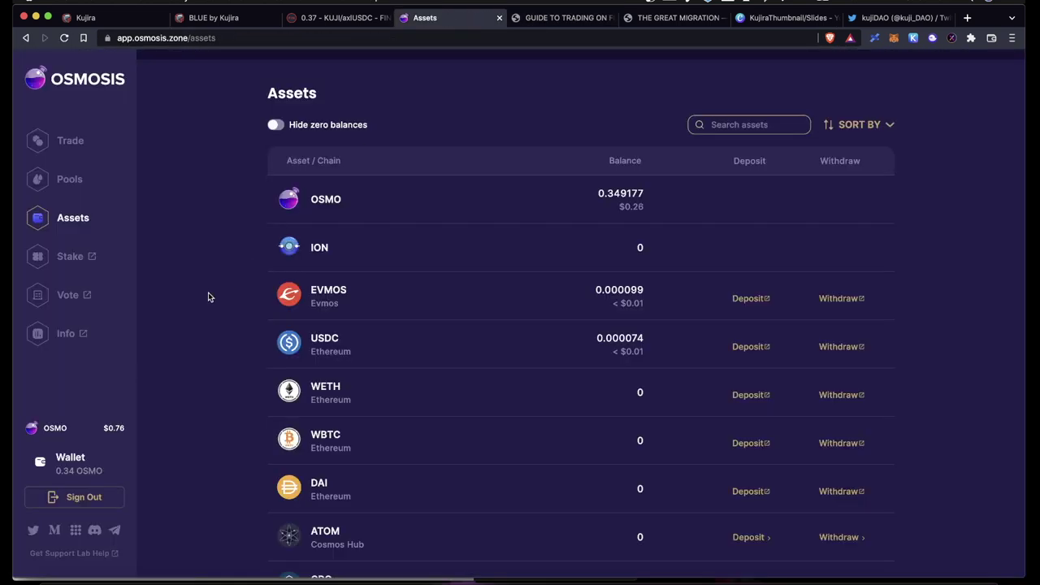
Try the Osmosis swap page with USDC as the token to receive.
scroll(208, 292, down, 1)
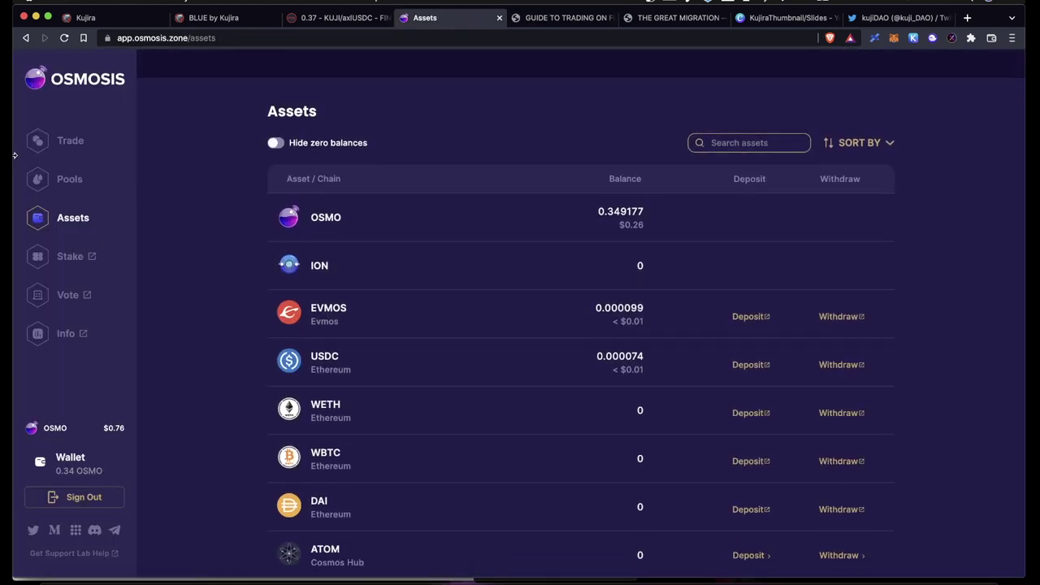
click(69, 147)
click(718, 294)
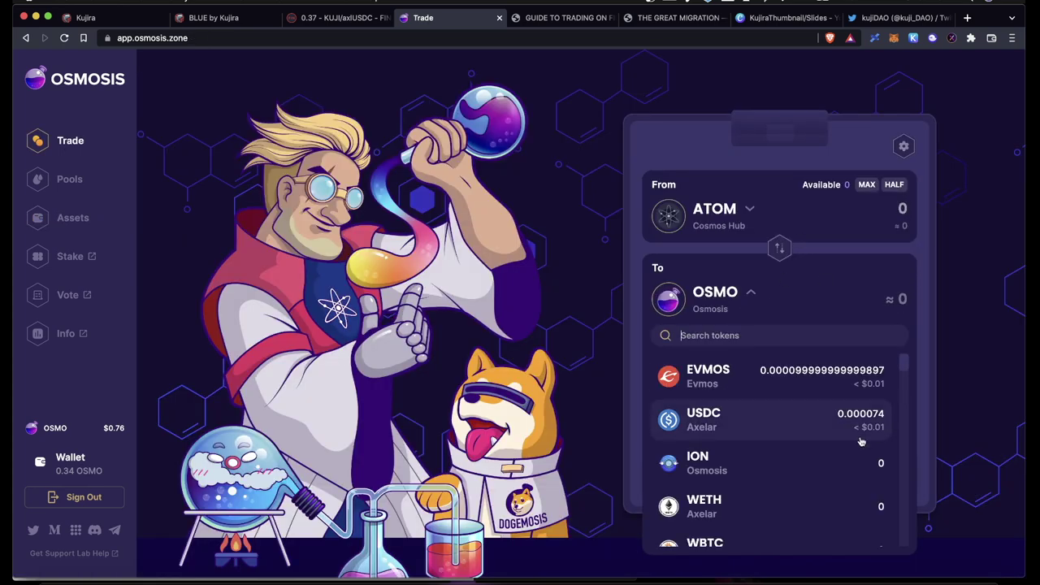
click(783, 428)
scroll(710, 323, up, 5)
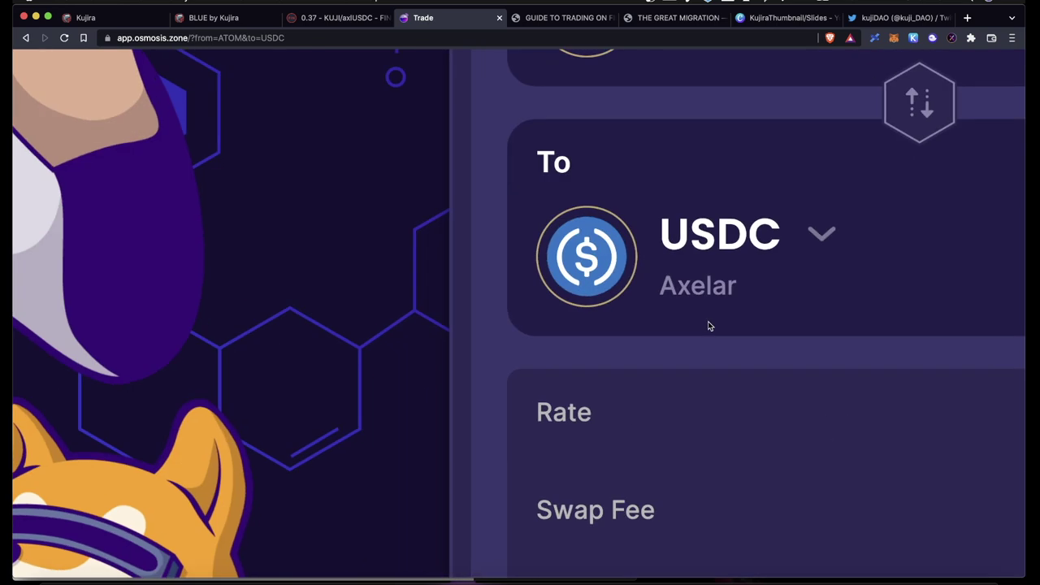
scroll(772, 307, down, 5)
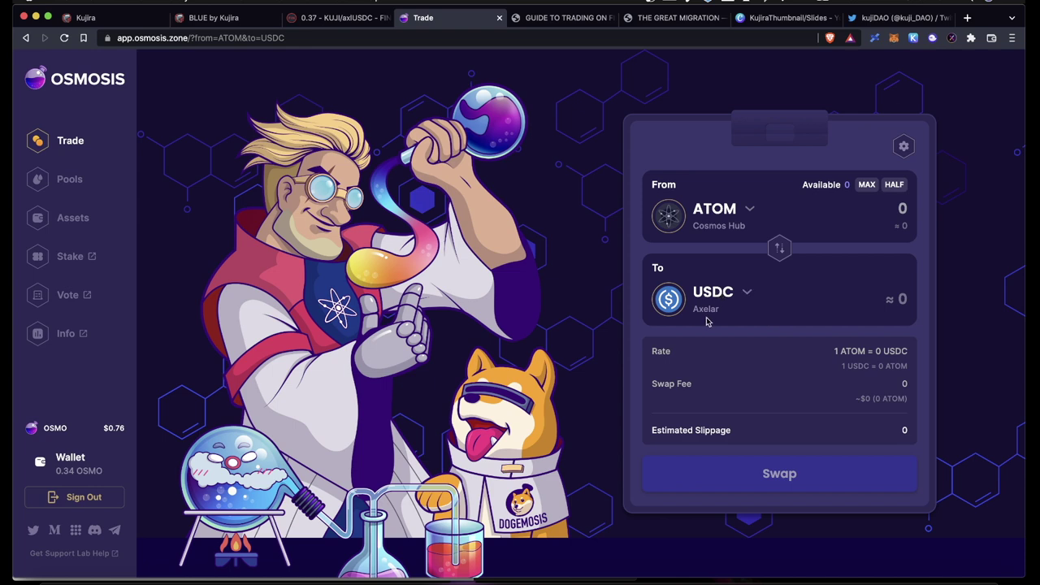
Back on Osmosis Assets, start withdrawing the 36.349011 USDC balance.
click(64, 220)
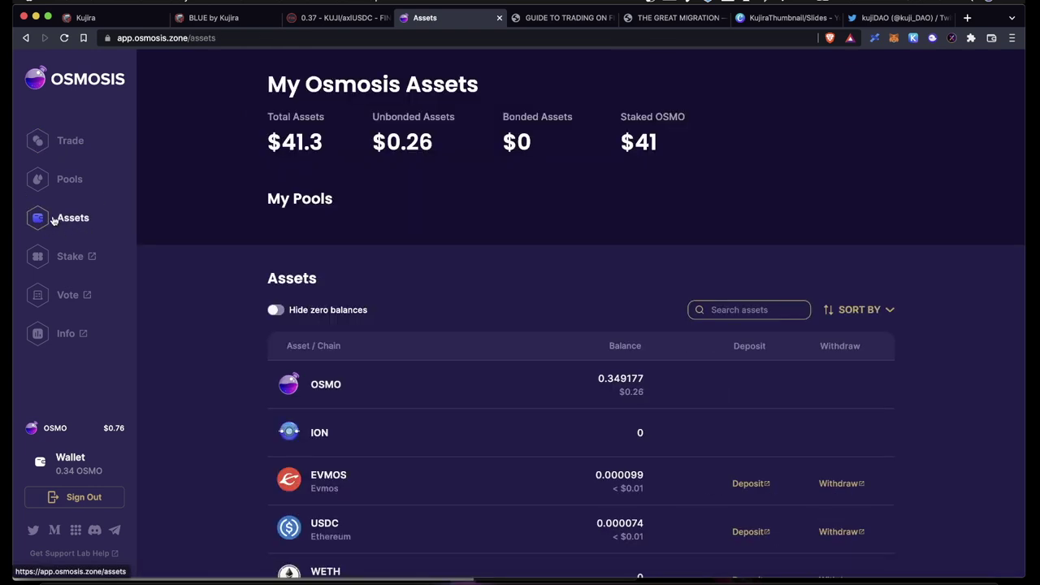
scroll(740, 440, down, 2)
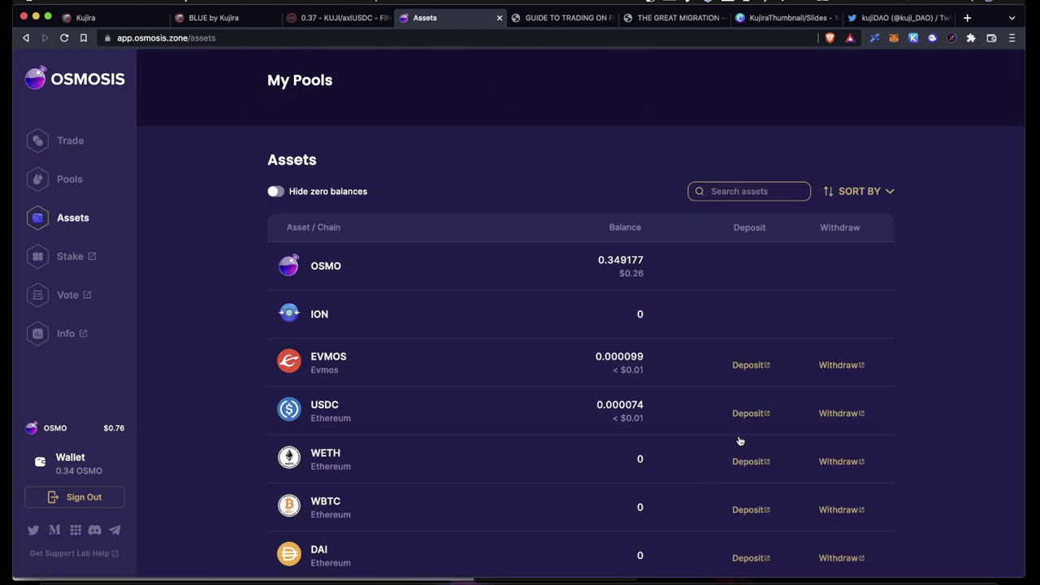
click(847, 419)
mouse_move(957, 79)
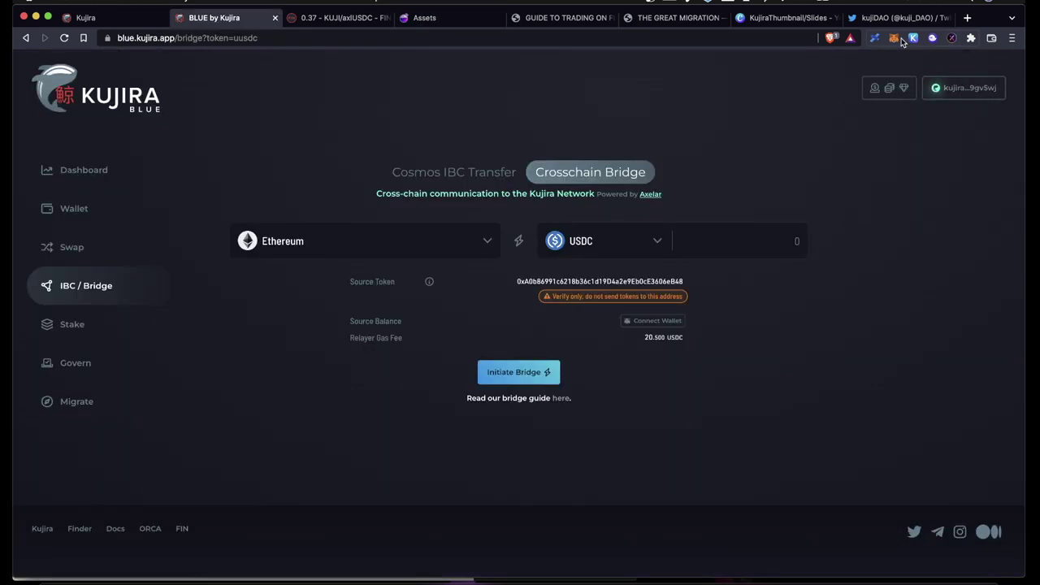
click(424, 17)
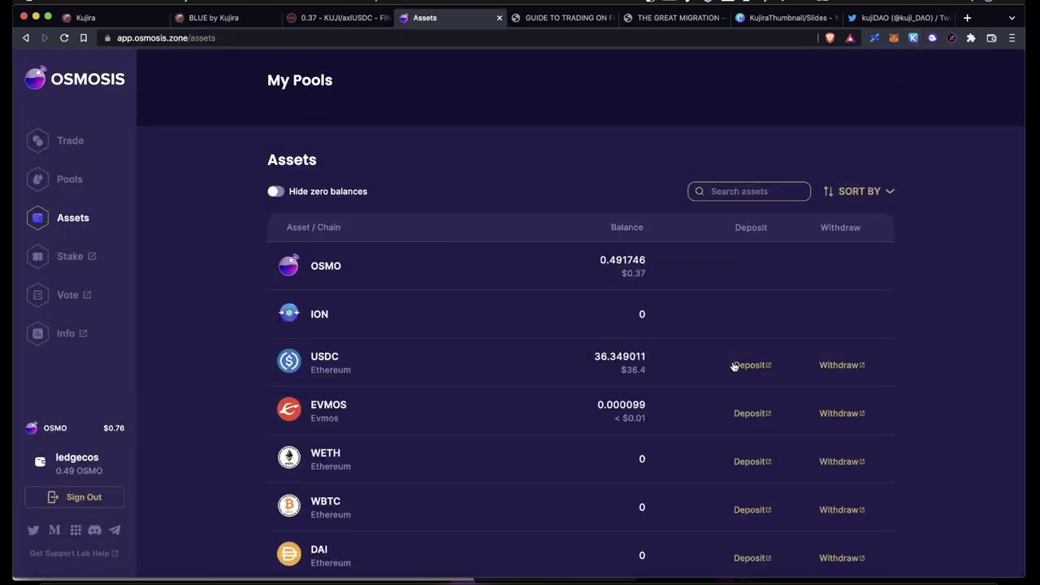
click(838, 365)
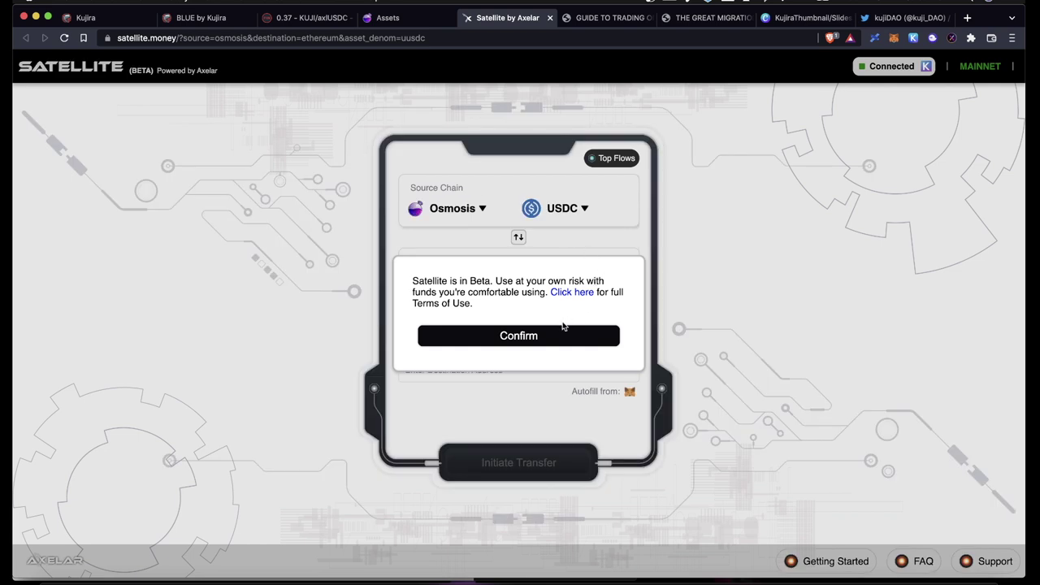
Accept the beta notice and route USDC from Osmosis to Kujira, autofilling the wallet address.
click(484, 345)
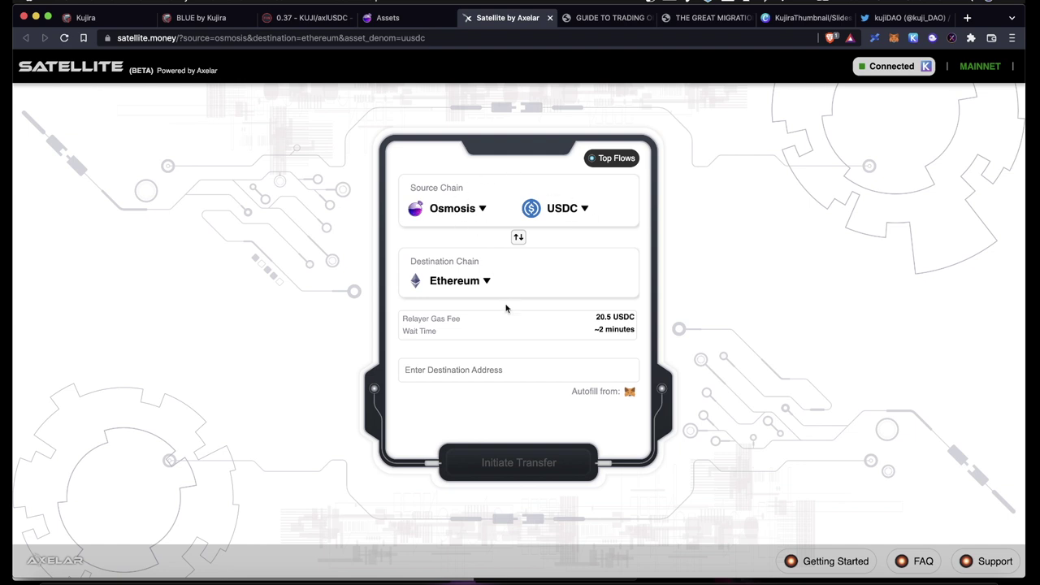
click(465, 282)
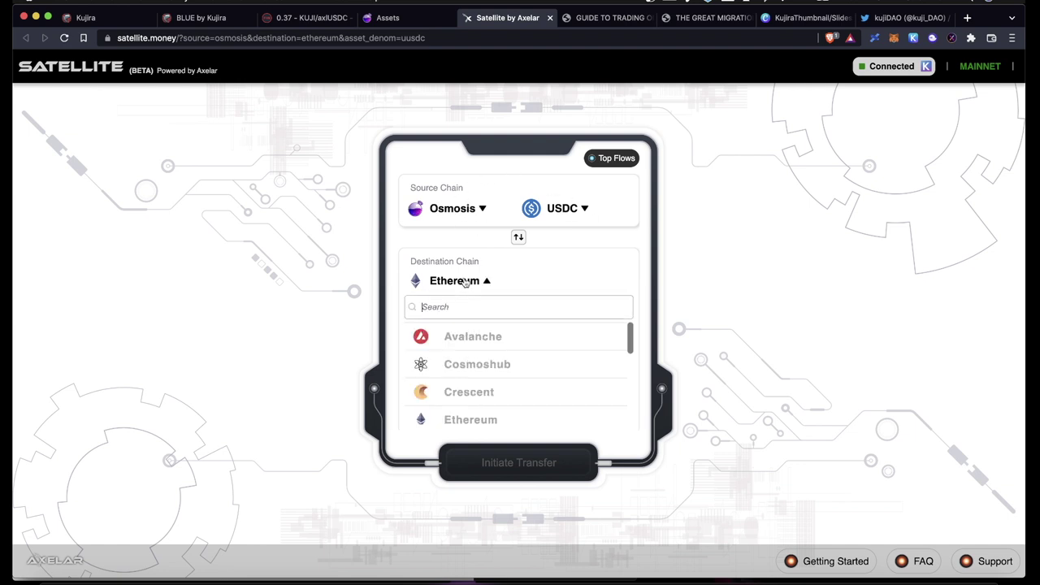
scroll(479, 377, down, 2)
scroll(480, 377, down, 2)
click(474, 358)
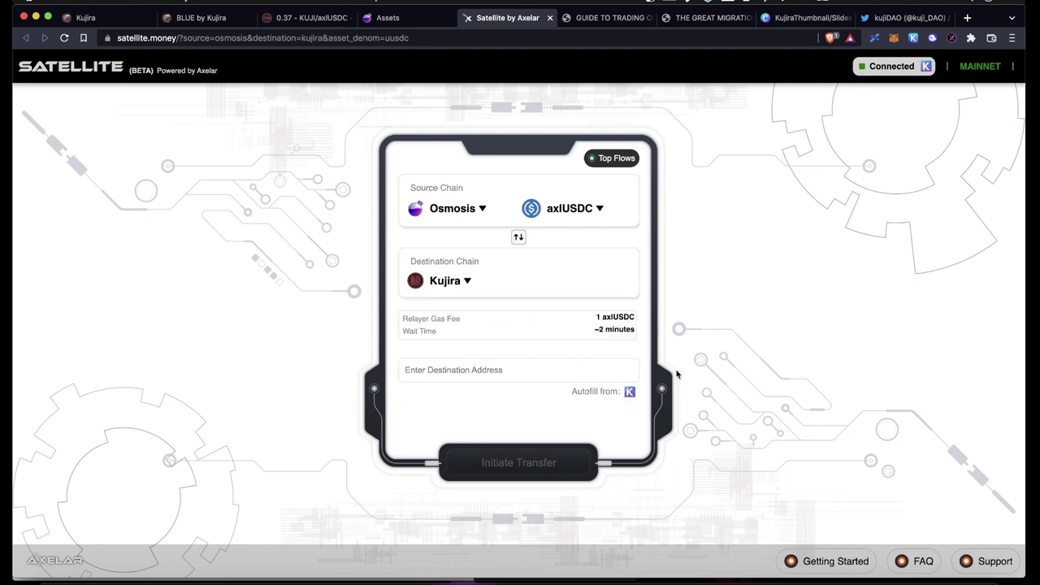
click(630, 391)
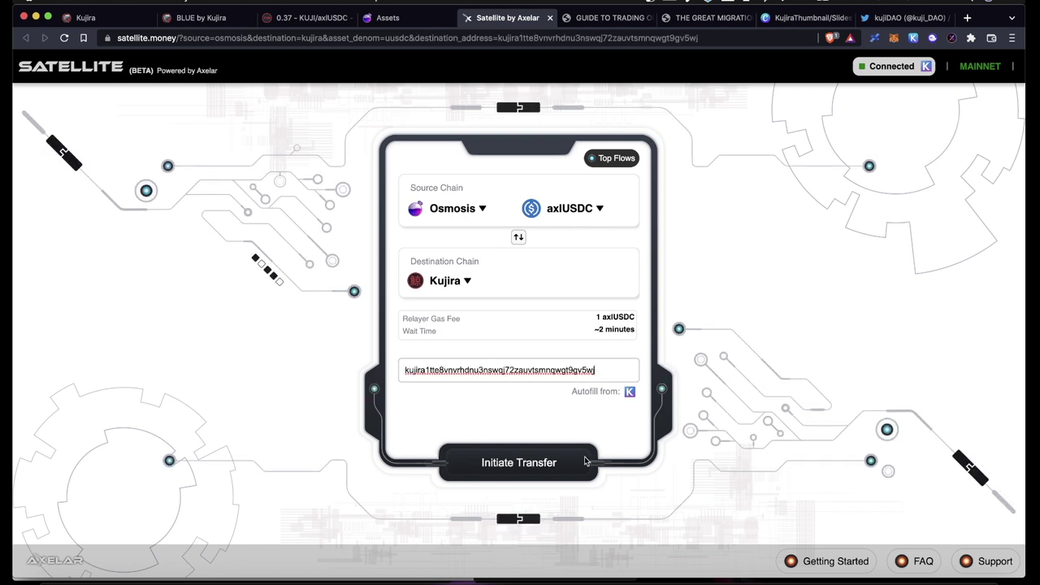
click(514, 463)
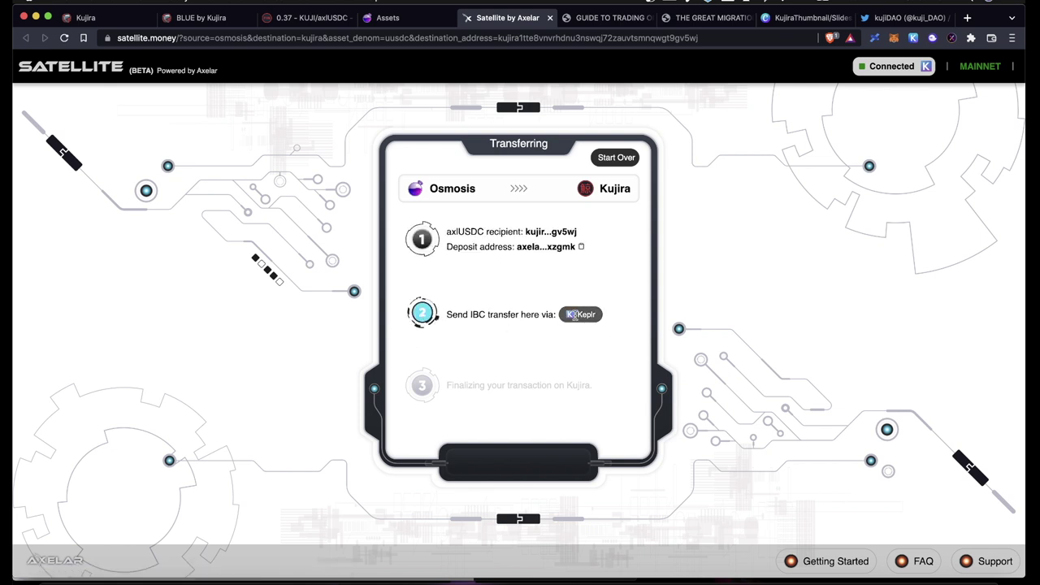
click(580, 315)
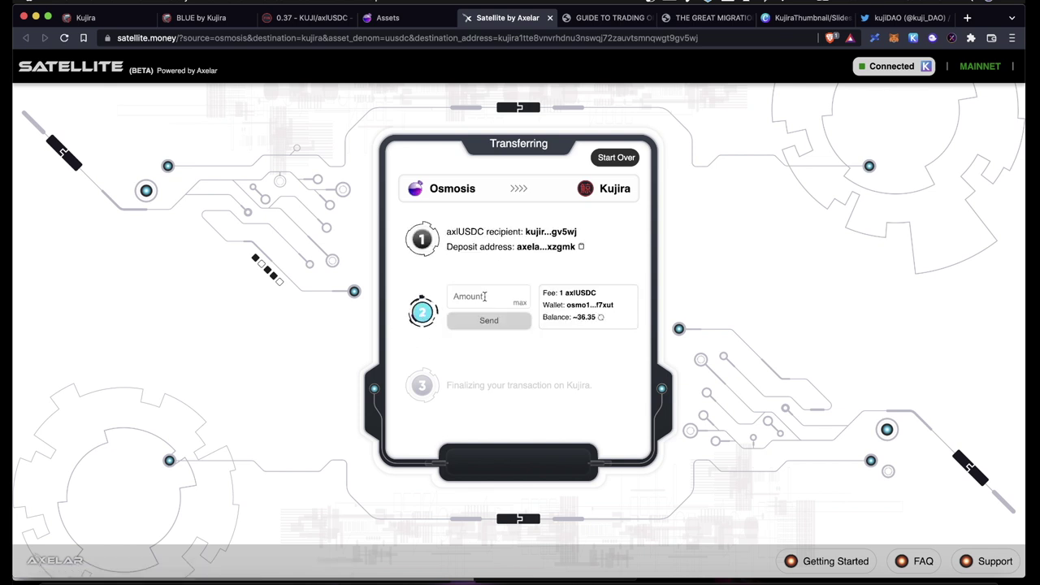
Send the maximum 36.349 USDC and approve the IBC transfer in the wallet.
click(520, 303)
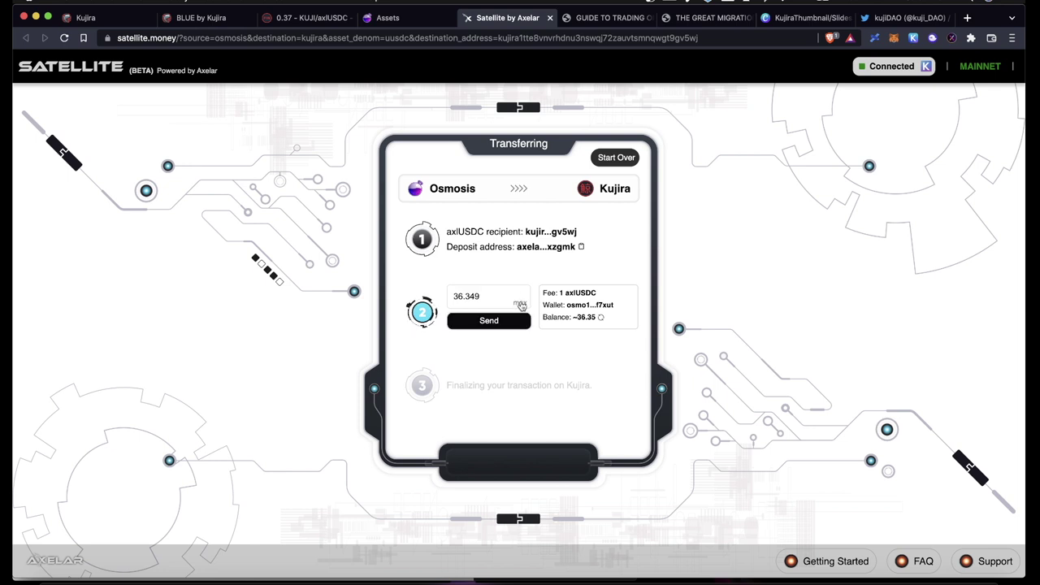
click(497, 322)
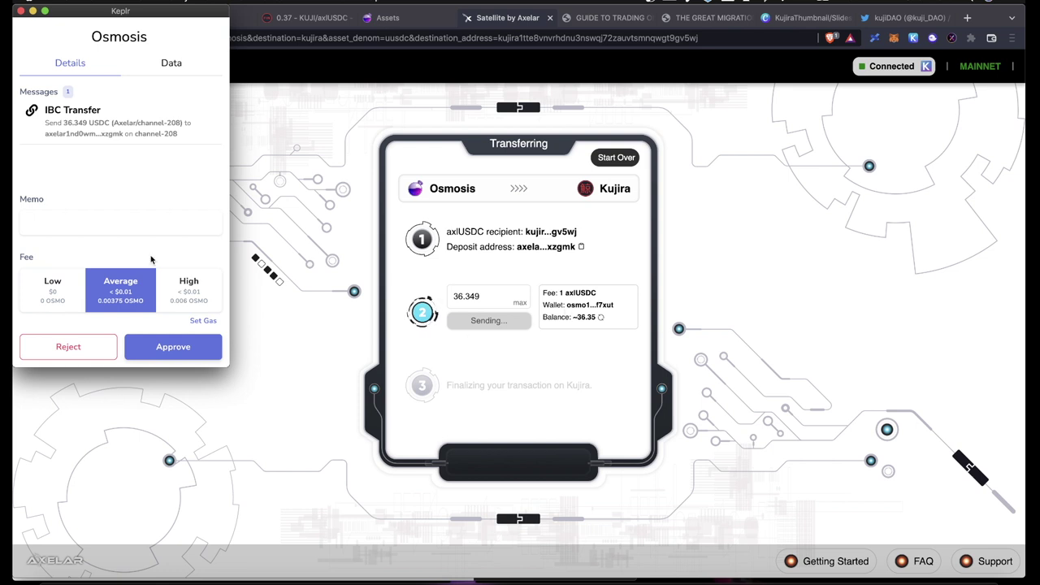
click(149, 350)
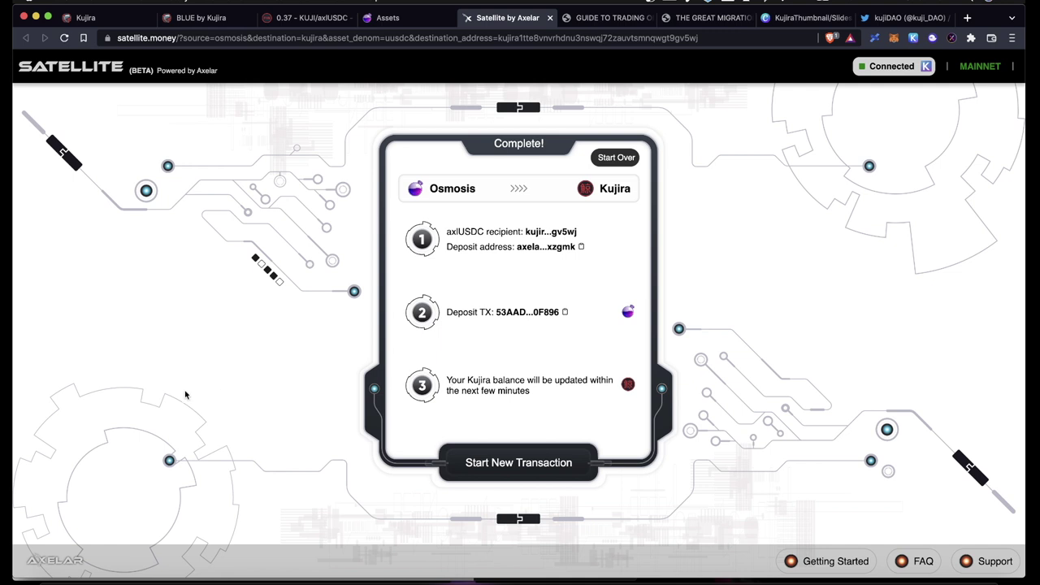
click(395, 17)
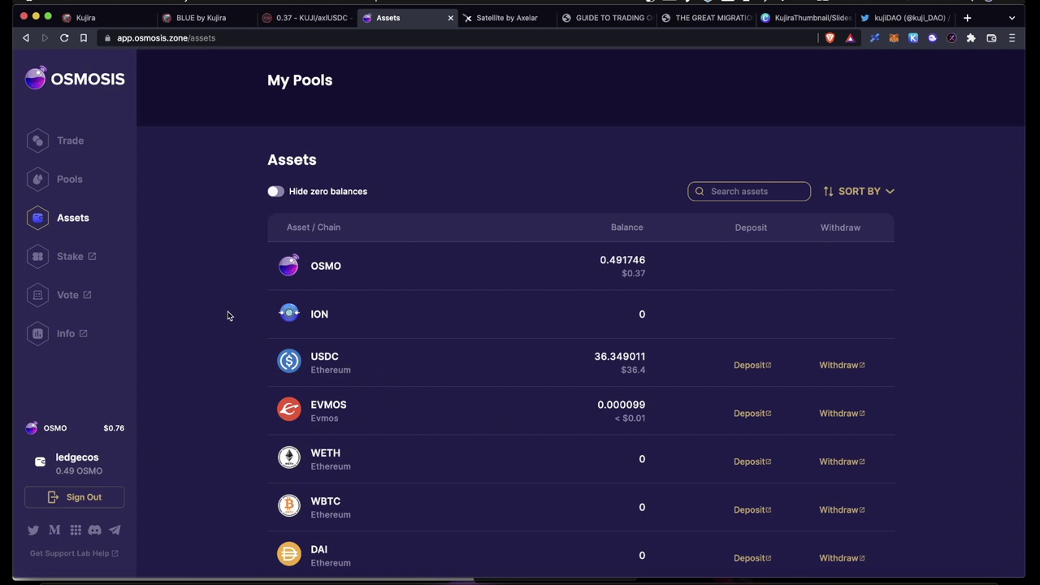
Reopen the USDC withdrawal, accept the beta notice, and choose Kujira as destination.
click(842, 365)
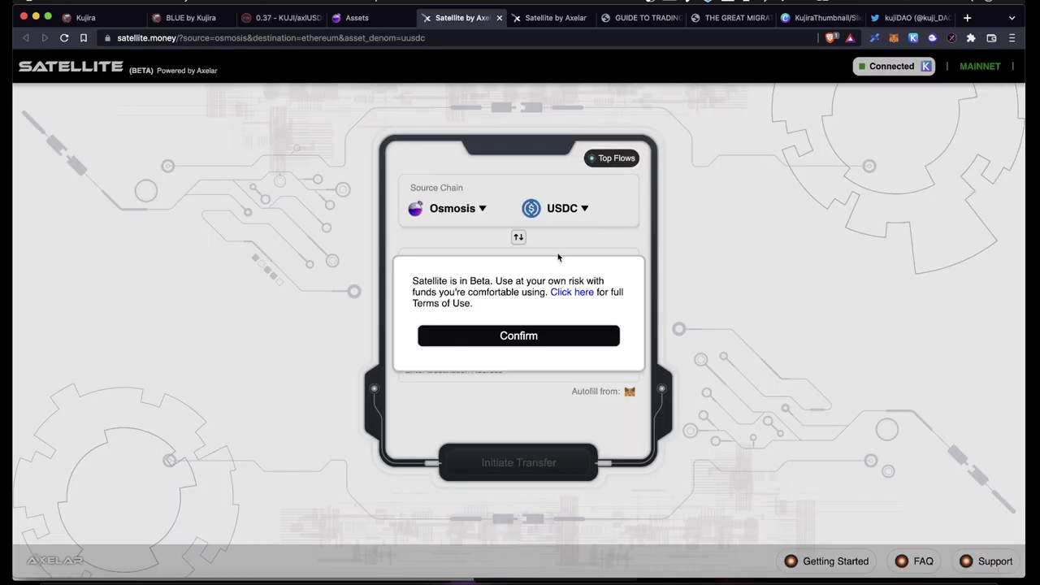
click(489, 334)
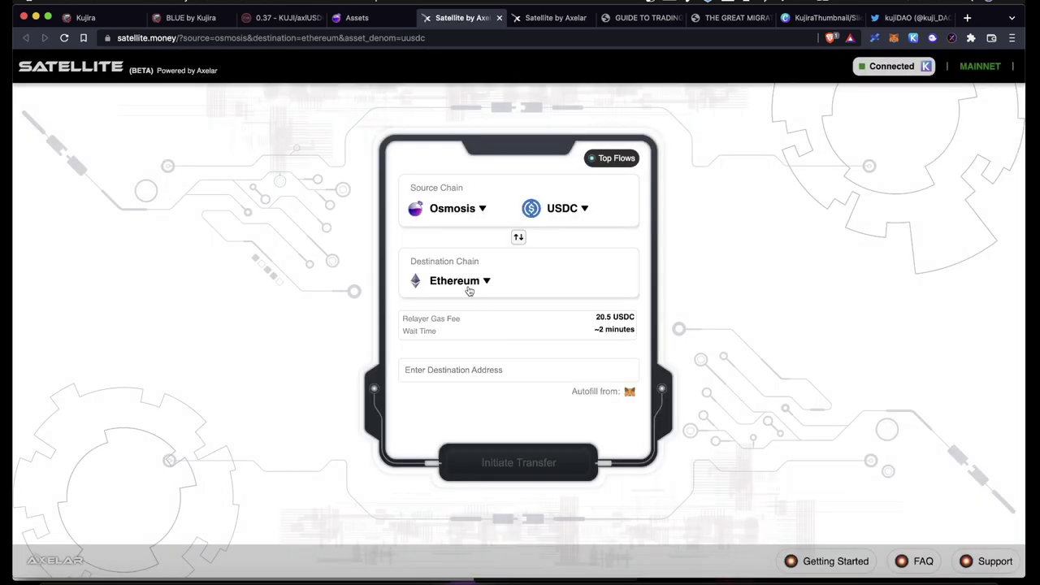
click(469, 282)
scroll(513, 395, down, 5)
click(476, 367)
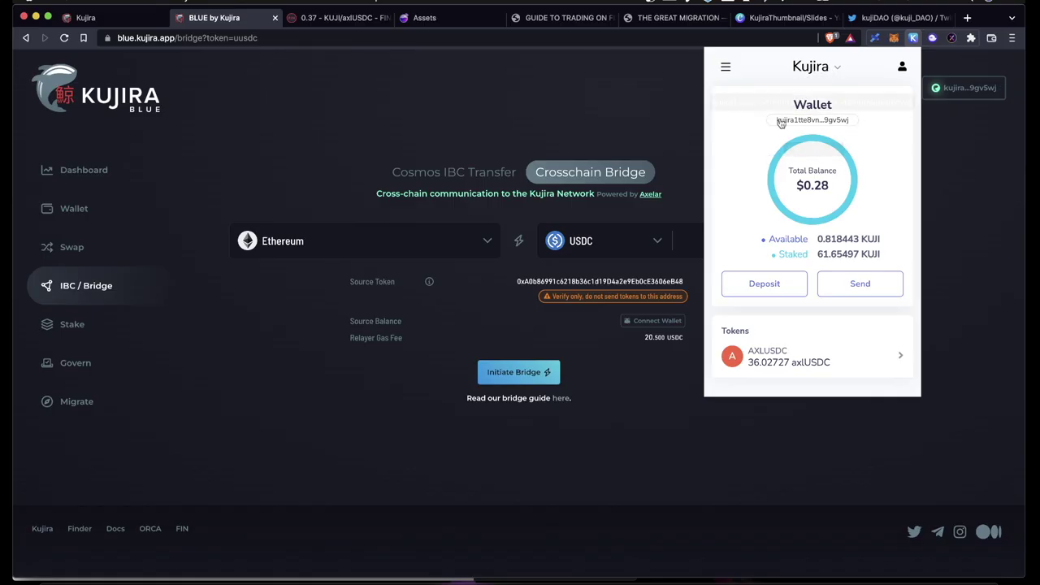
Close the wallet popup, view the Terra Migrate page, then return to the Dashboard.
click(255, 108)
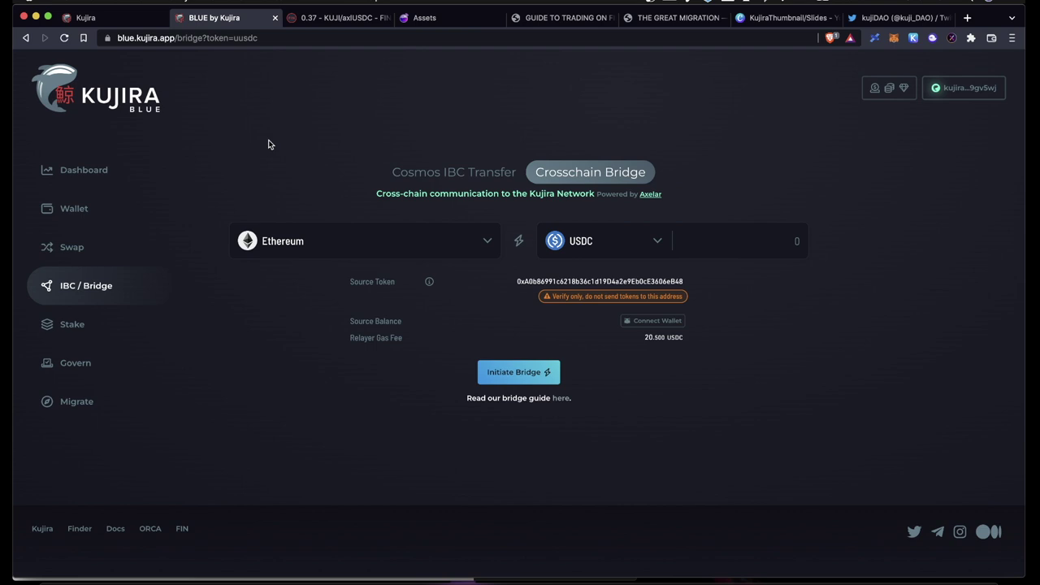
click(76, 402)
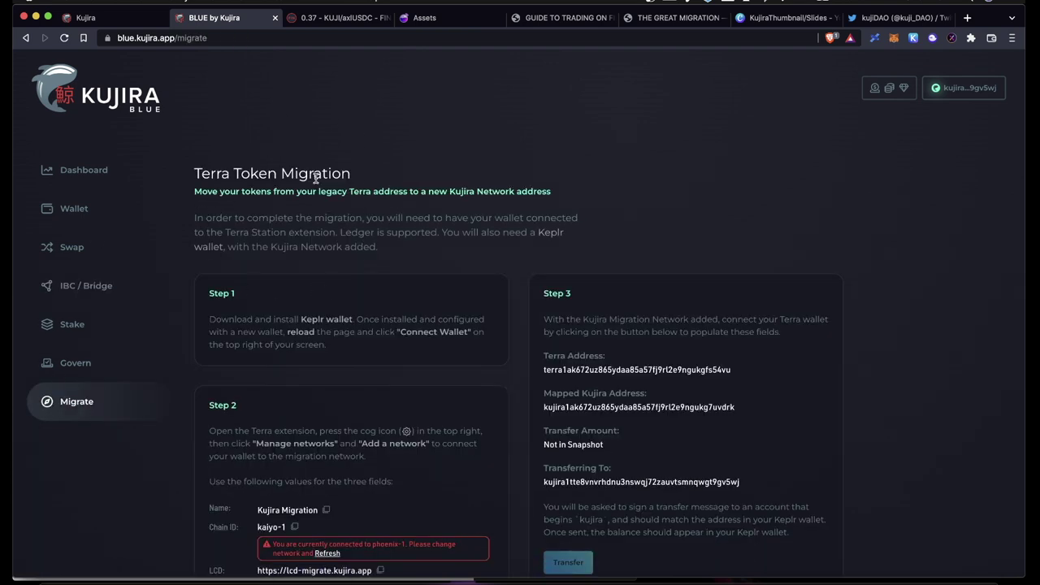
click(52, 170)
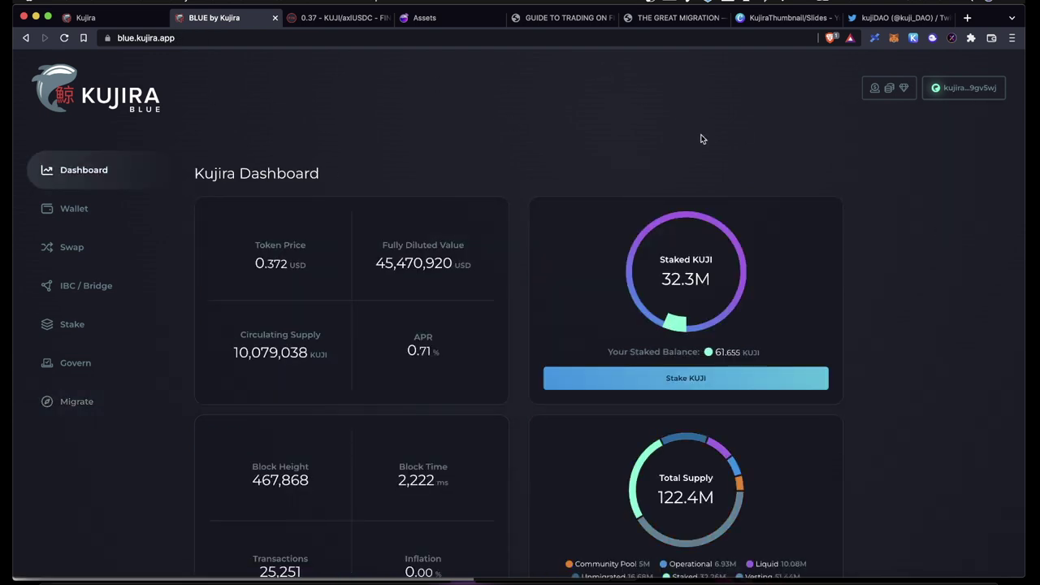
Check the wallet balances, skim the FIN trading guide's contents, and return to the Dashboard.
click(966, 86)
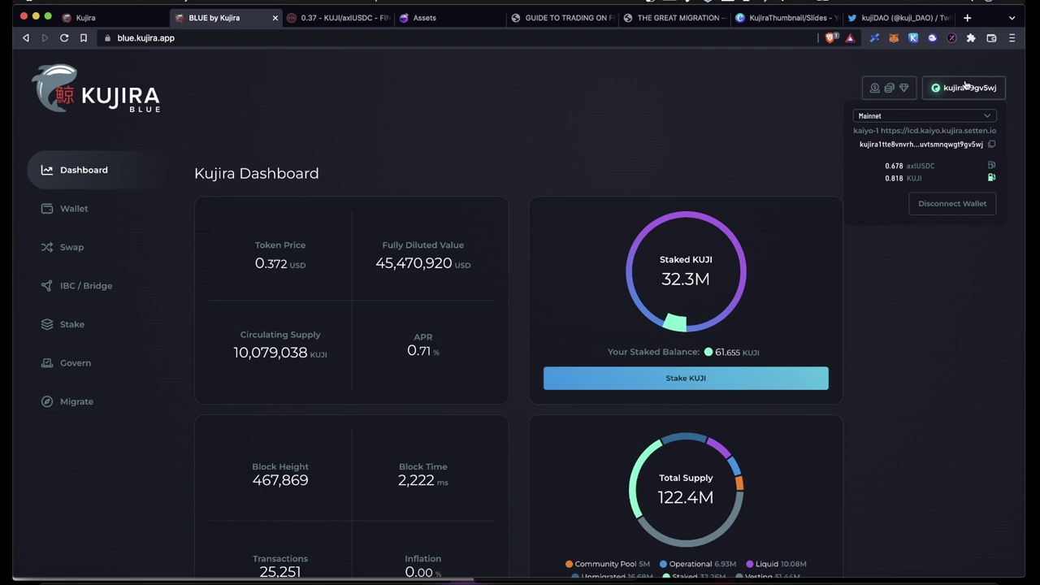
click(693, 119)
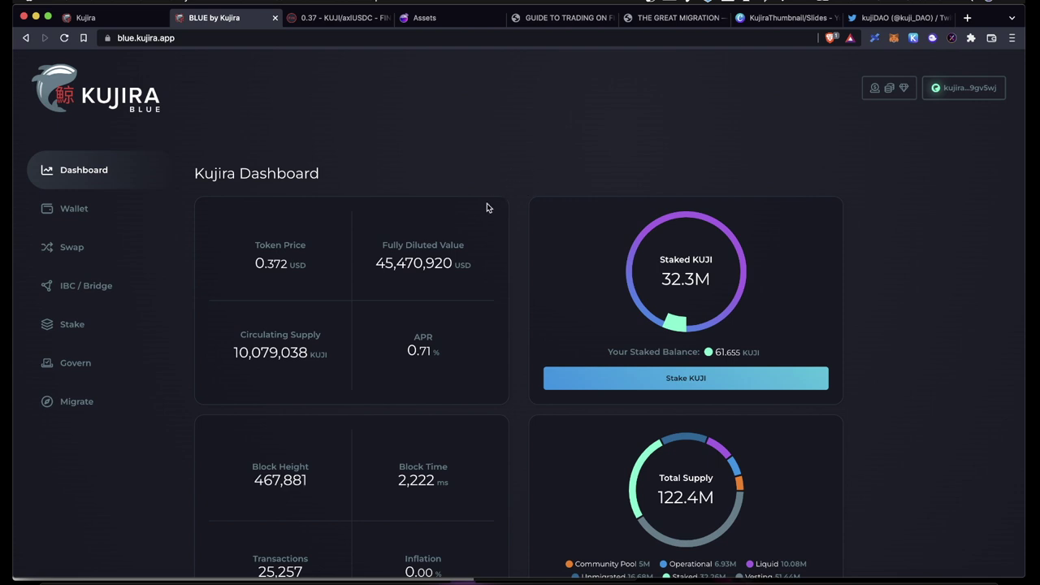
click(543, 23)
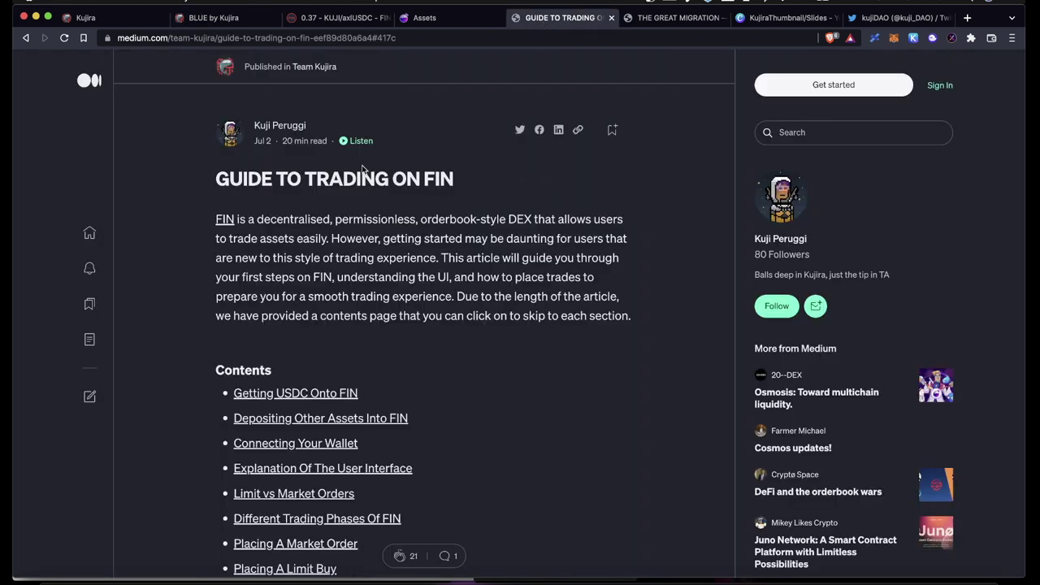
scroll(407, 274, down, 3)
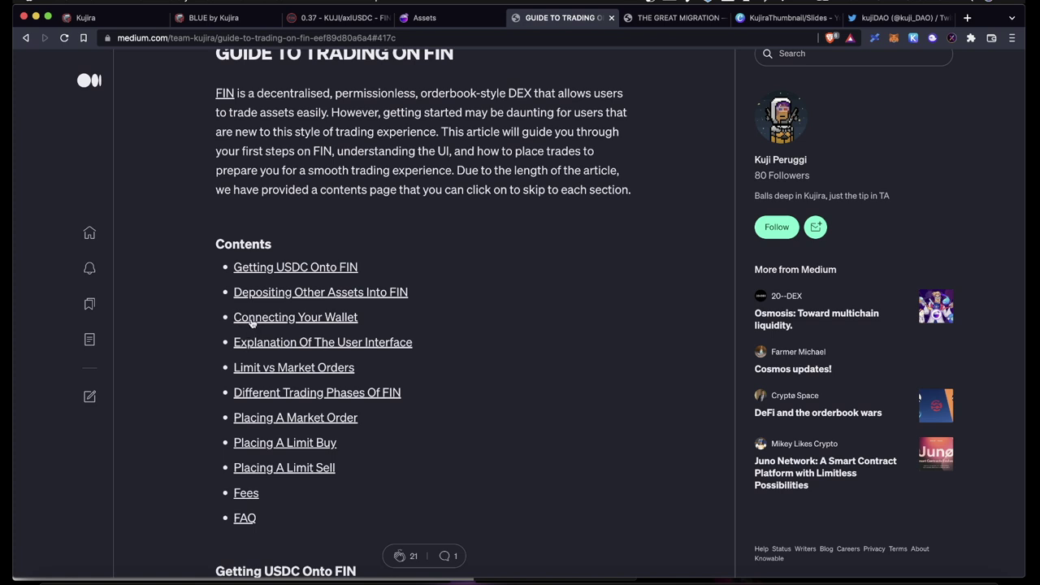
click(220, 18)
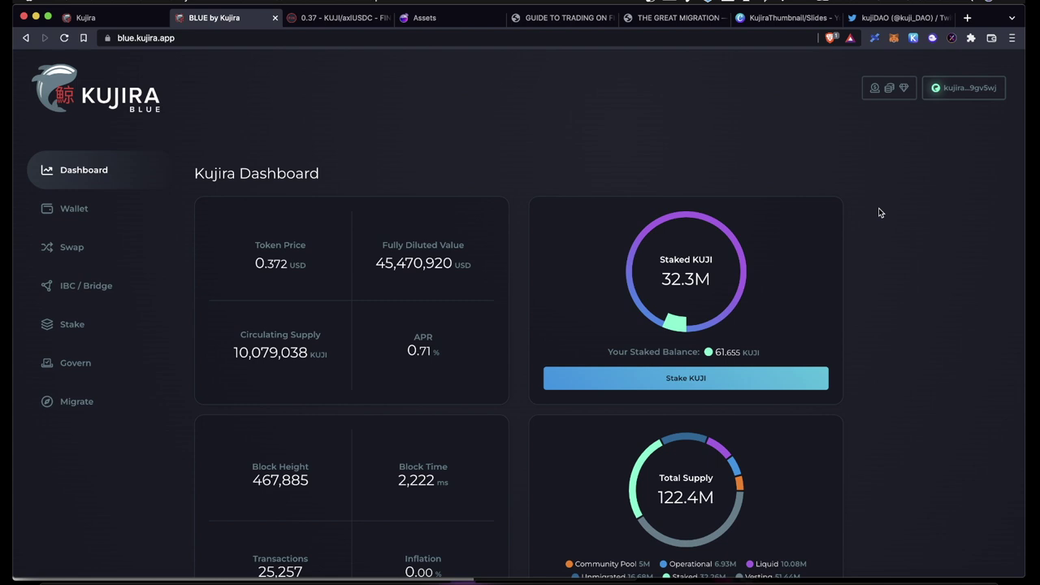
Review the wallet details, then switch the wallet extension's chain to IRISnet.
click(967, 92)
scroll(969, 105, up, 5)
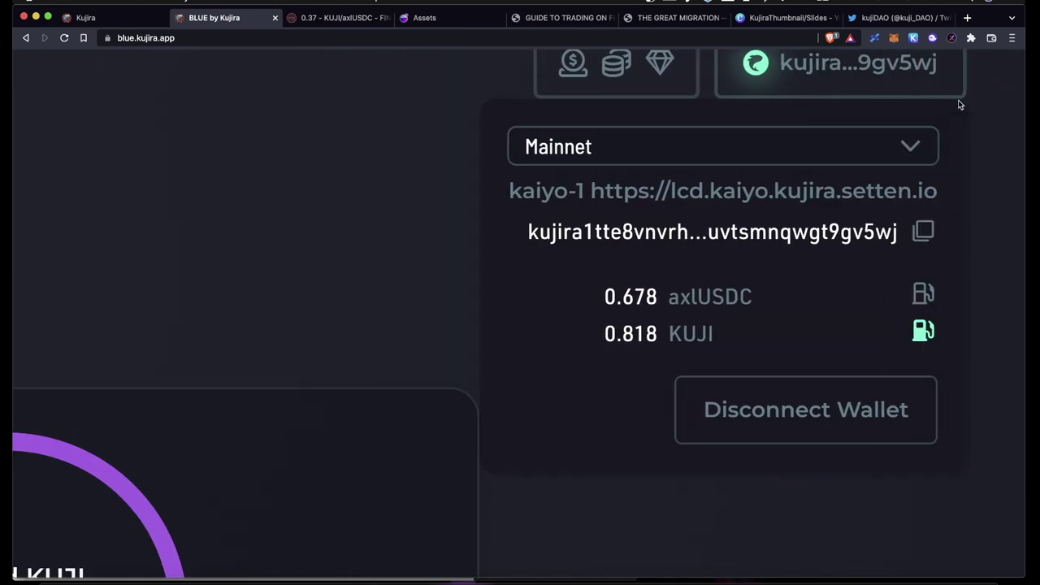
scroll(911, 244, up, 2)
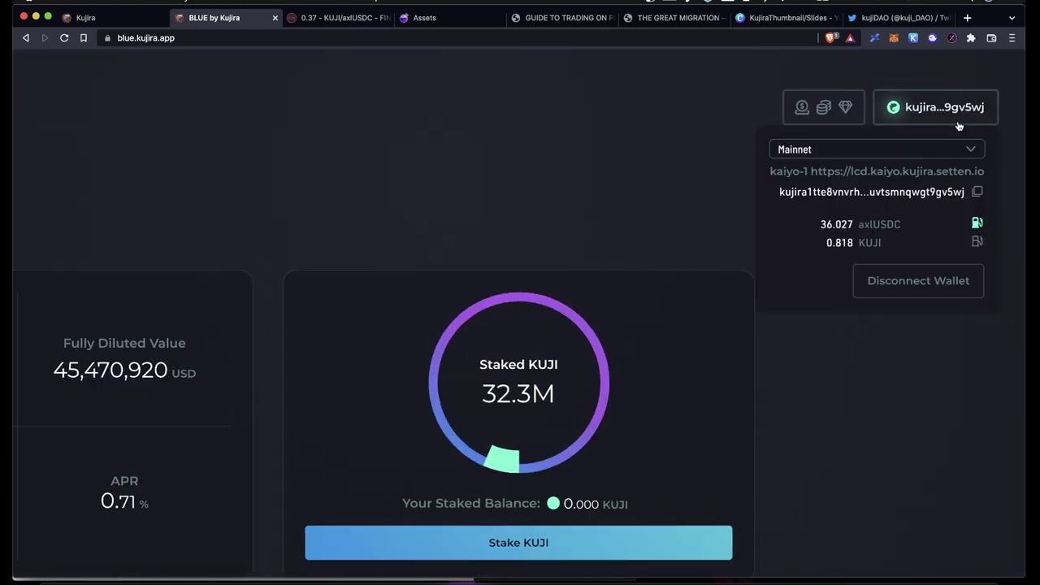
click(914, 38)
click(801, 66)
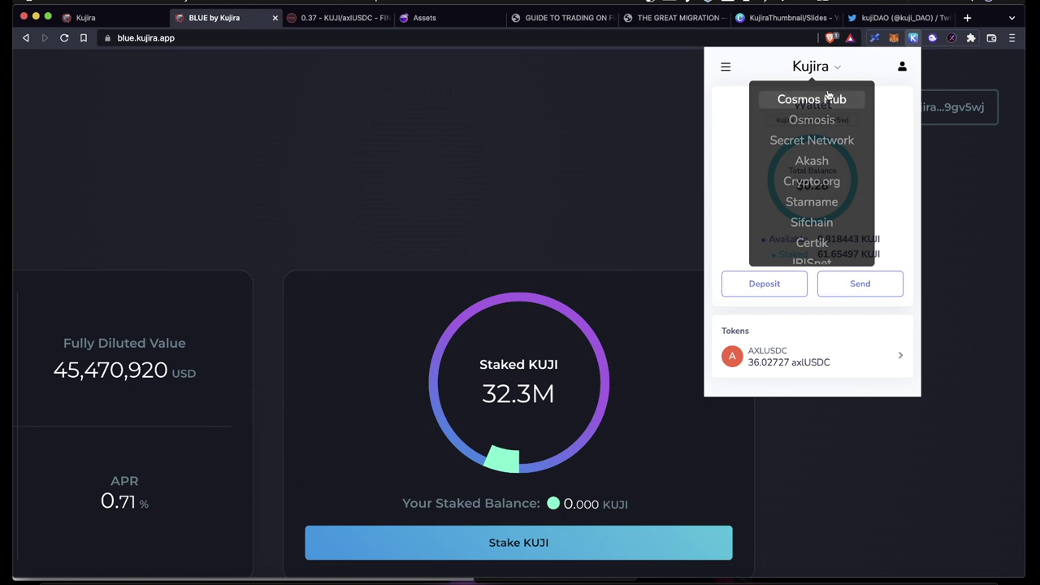
scroll(813, 236, down, 1)
scroll(818, 244, down, 2)
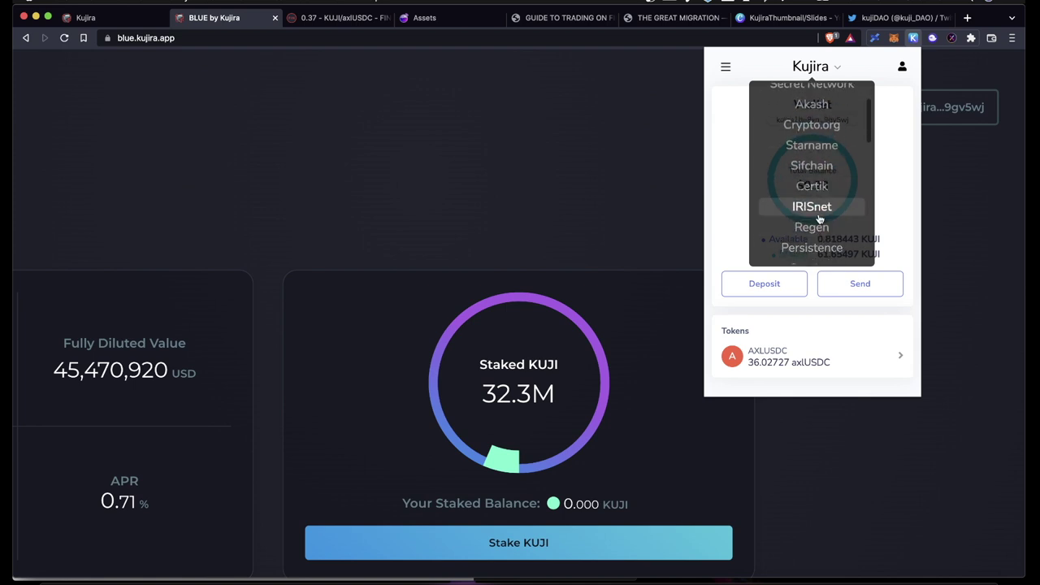
click(817, 213)
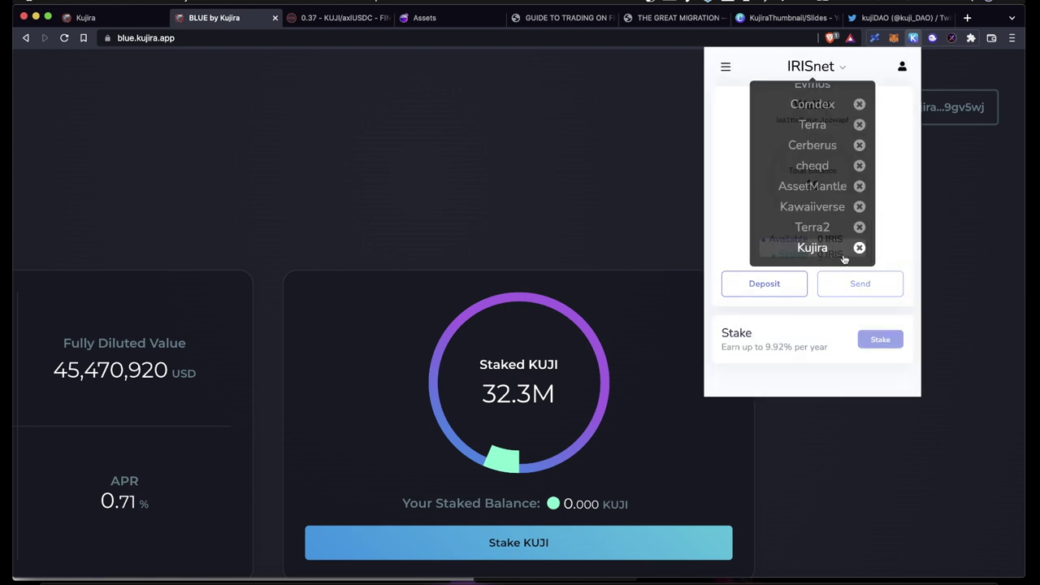
Remove Kujira from the wallet's chain list and confirm it no longer appears.
click(859, 249)
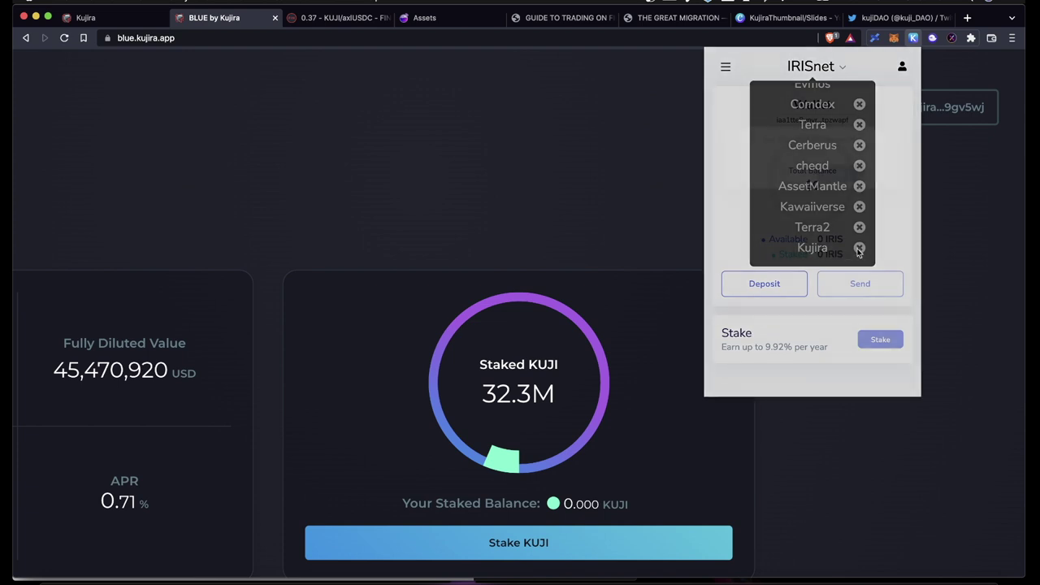
click(847, 236)
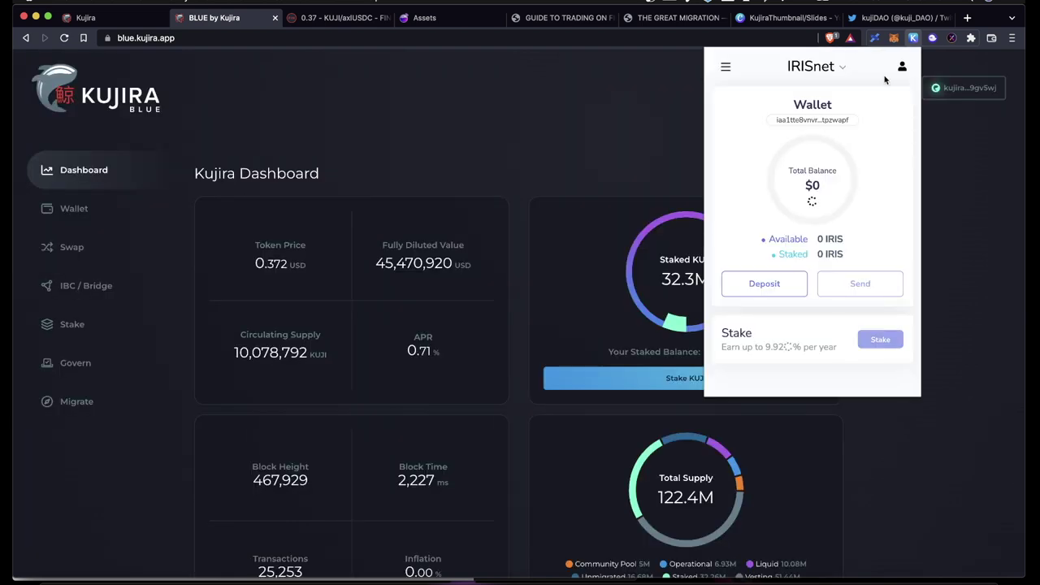
click(821, 68)
scroll(813, 219, down, 5)
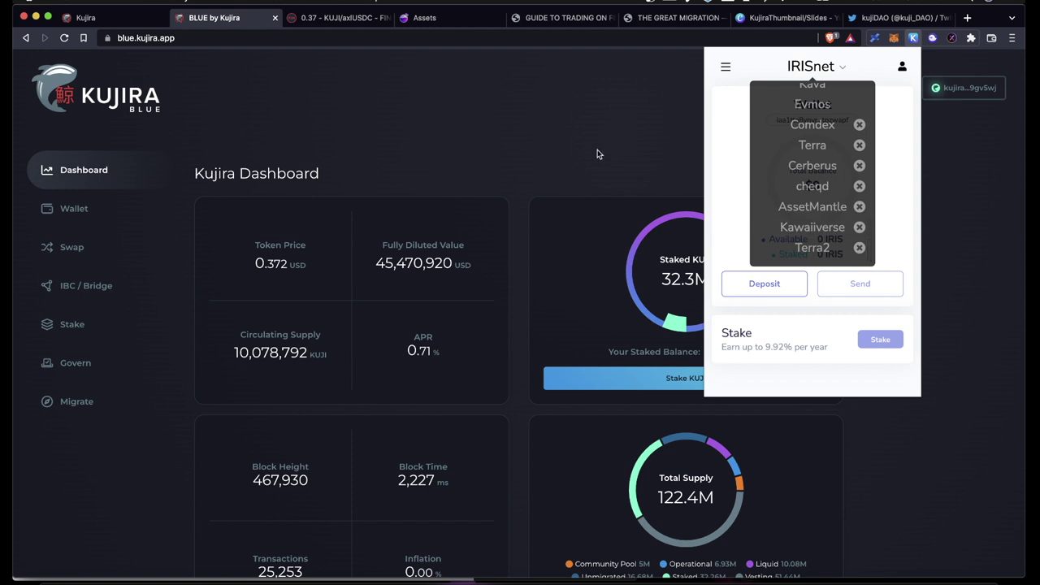
click(468, 38)
Reload BLUE and approve re-adding the kaiyo-1 chain and the wallet connection in Keplr.
key(Return)
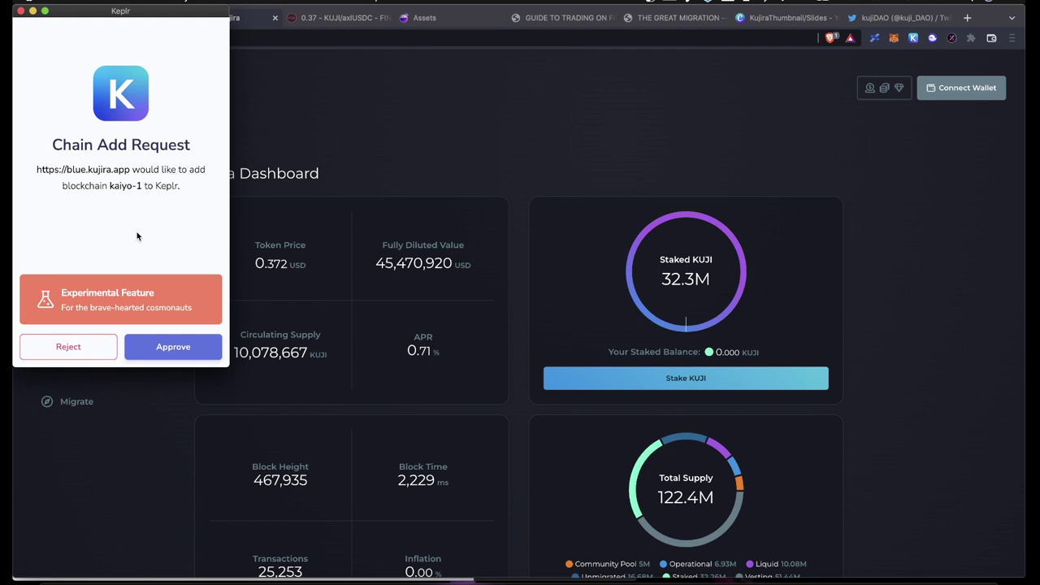
click(171, 345)
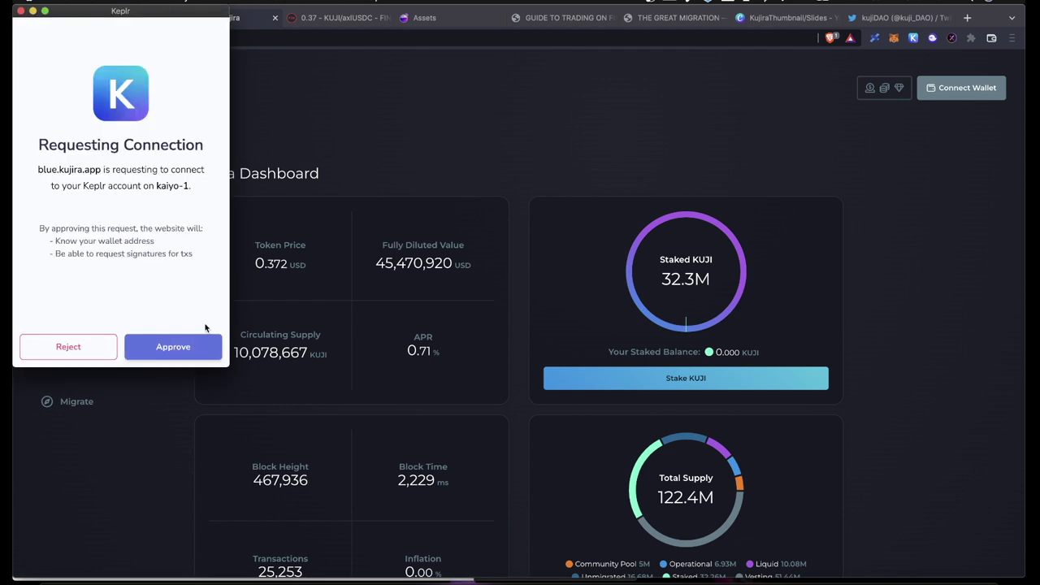
click(174, 346)
Check the wallet's 36.027 axlUSDC and 0.818 KUJI balances, then bring up the FIN KUJI/axlUSDC market.
click(968, 88)
scroll(972, 93, up, 5)
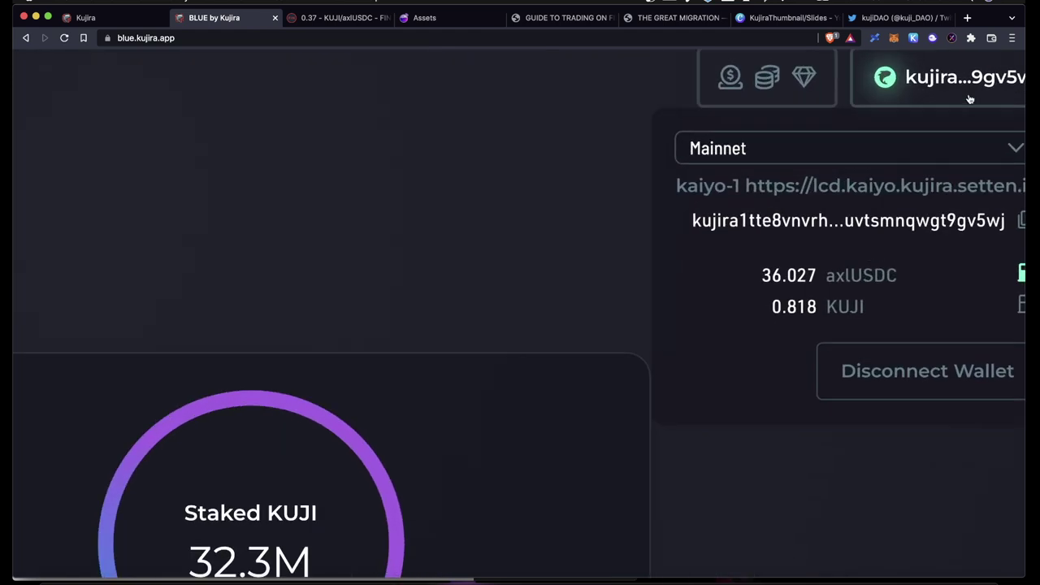
scroll(970, 98, down, 5)
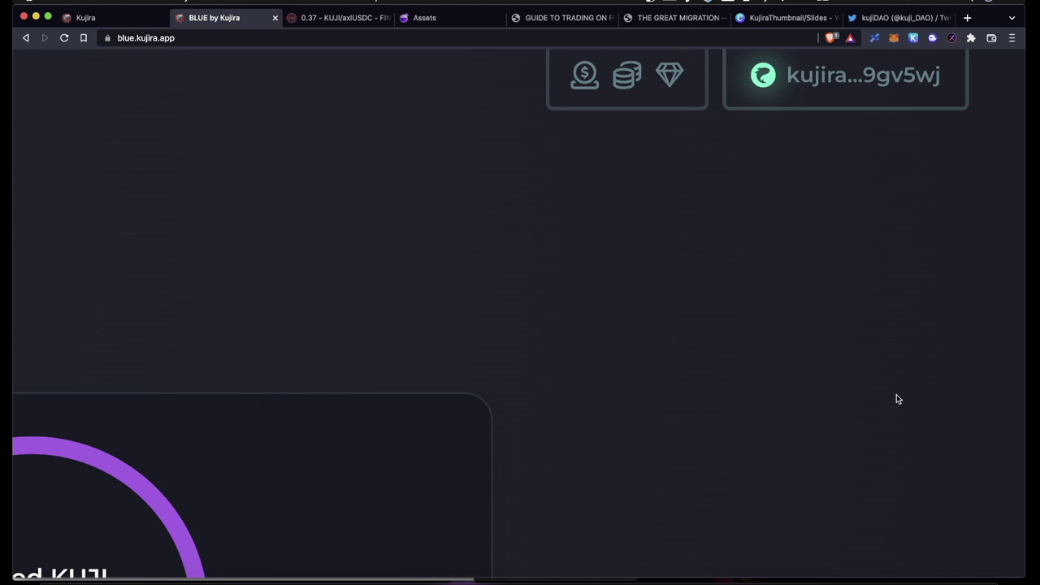
key(super+minus)
key(super+minus)
key(super+minus)
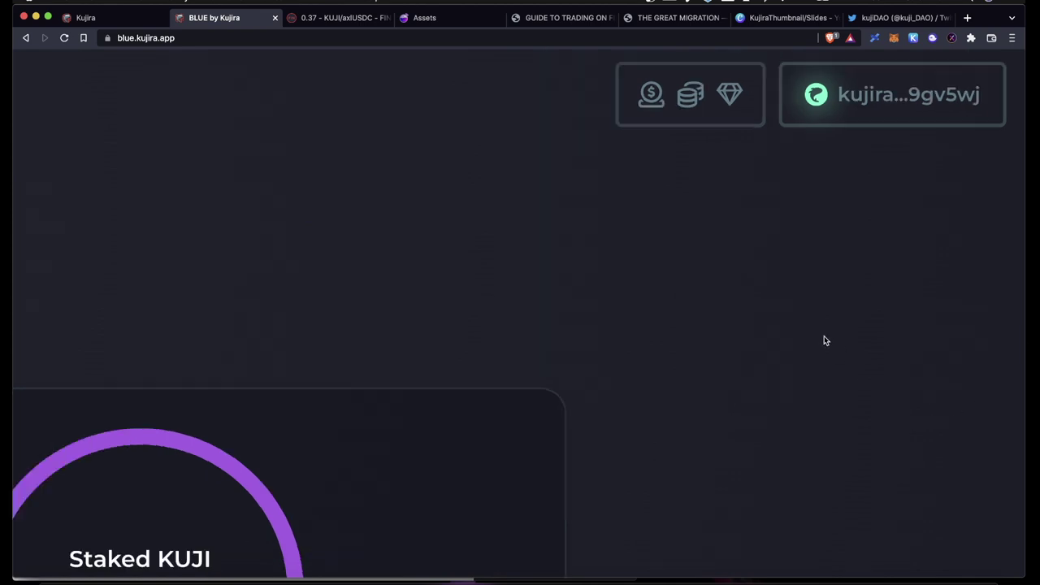
key(ctrl+Tab)
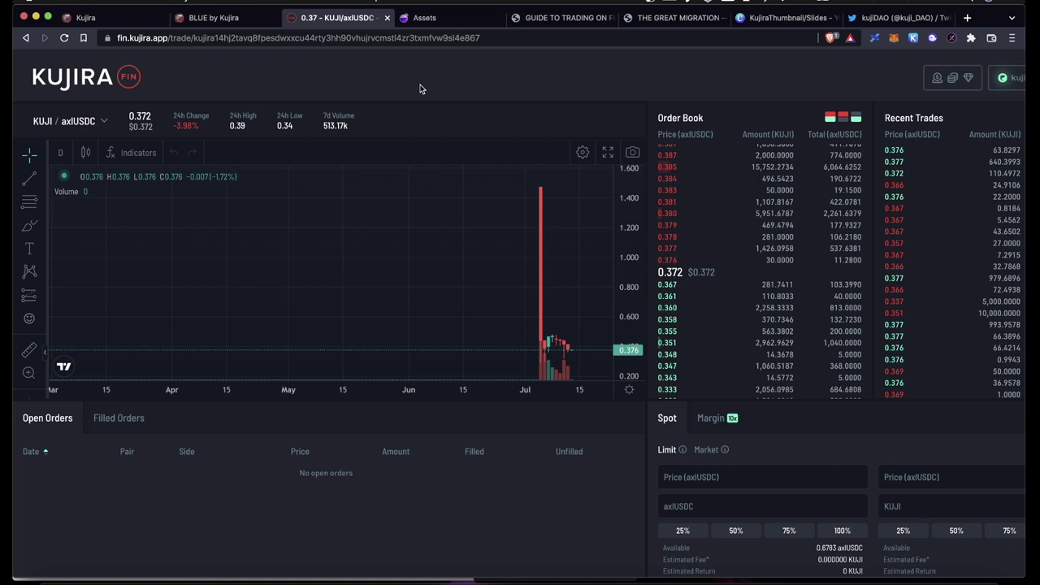
Submit a market buy of KUJI spending 25% of the axlUSDC balance (9.007 axlUSDC).
key(super+minus)
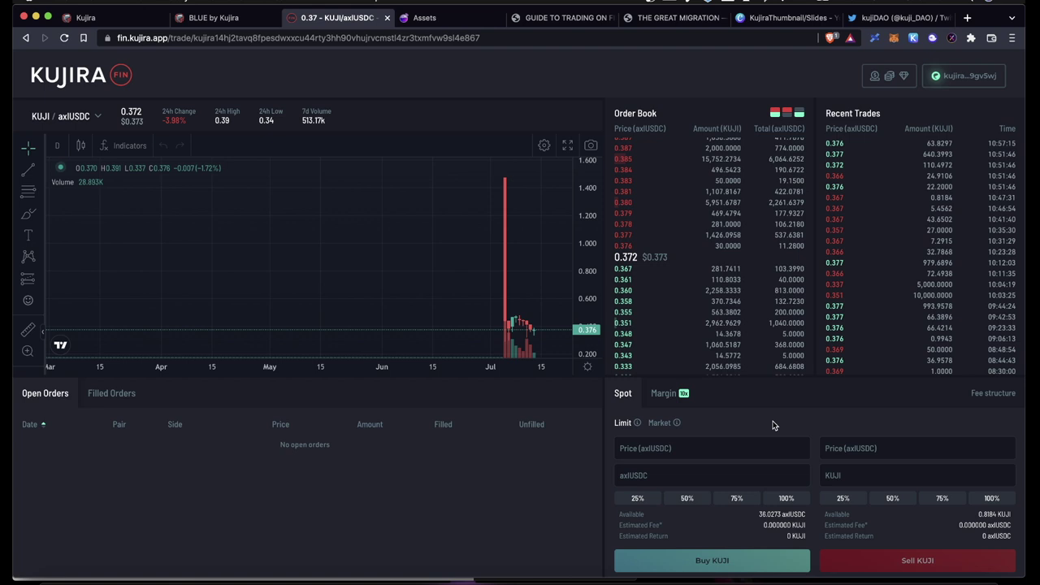
click(659, 423)
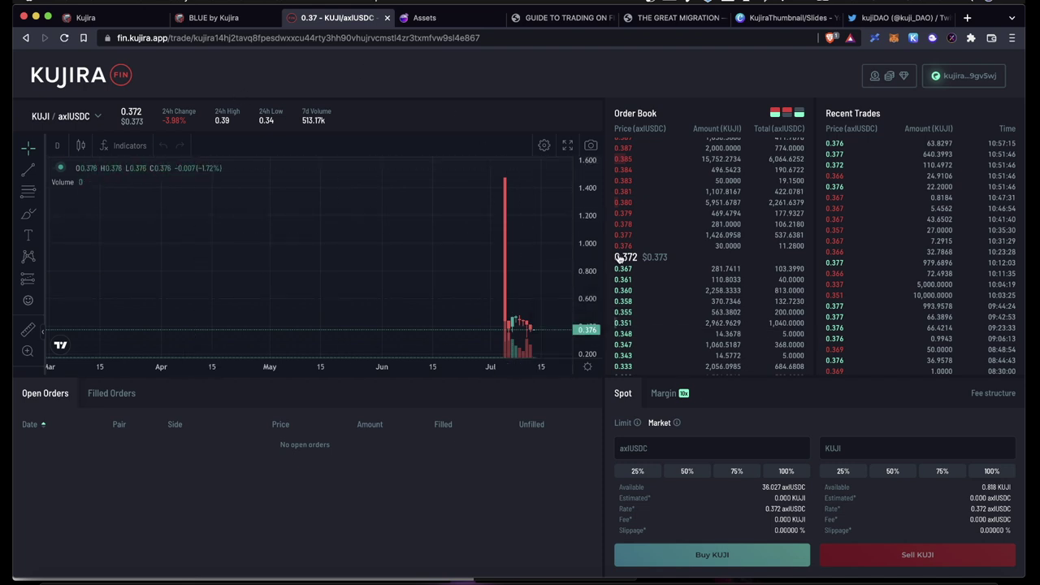
click(623, 422)
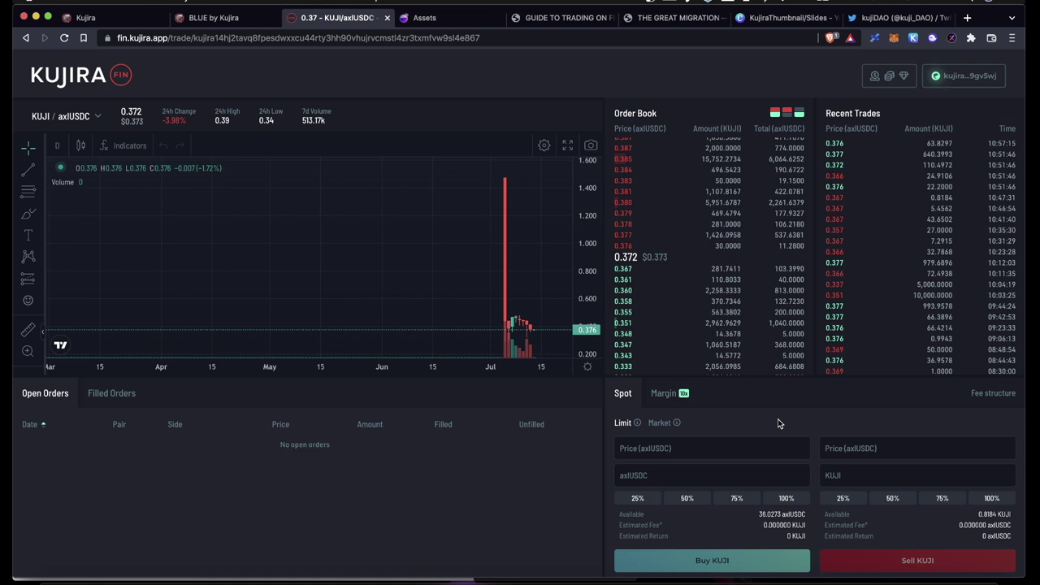
click(659, 423)
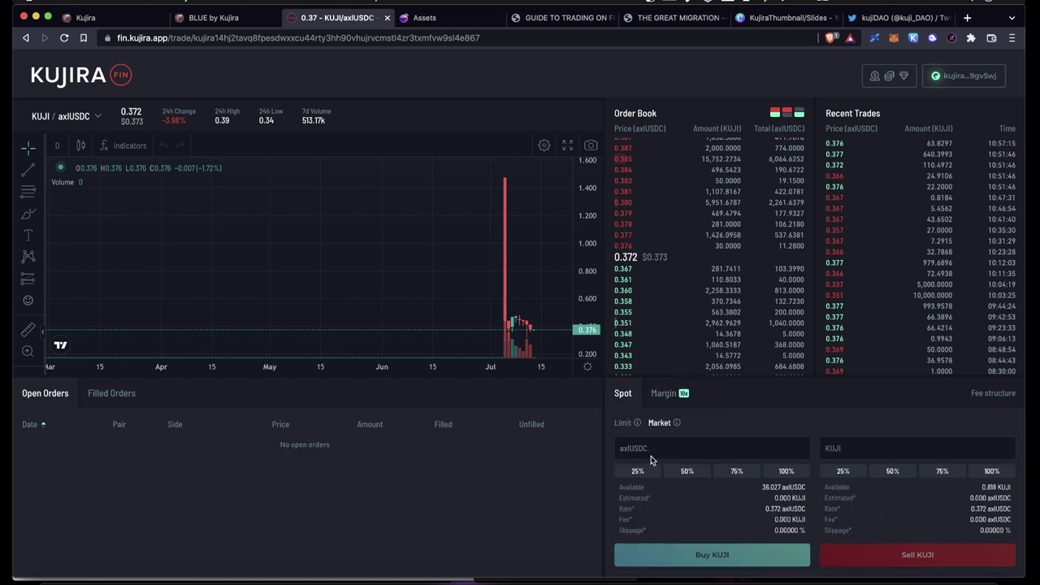
click(660, 448)
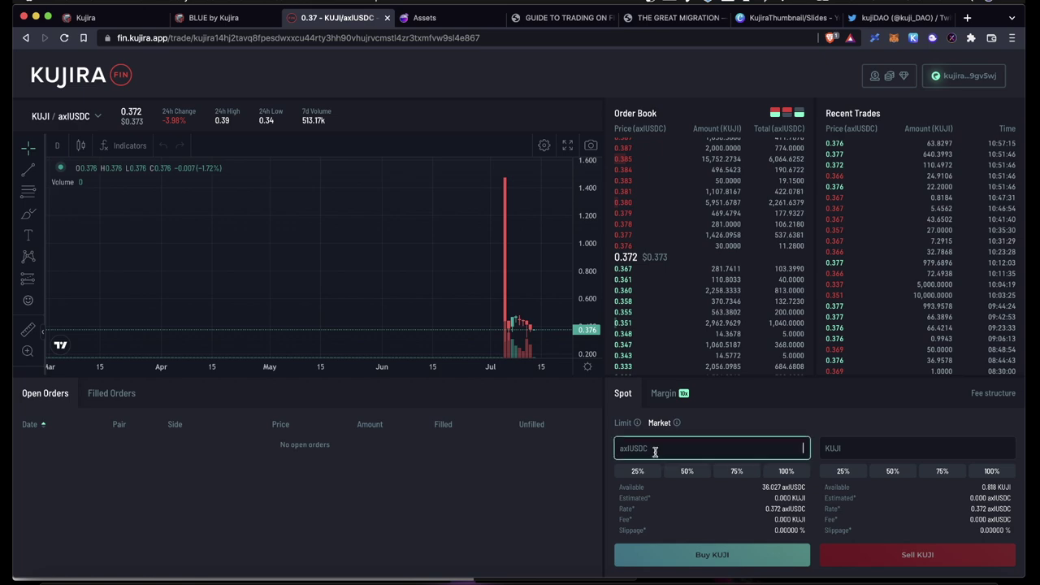
click(639, 472)
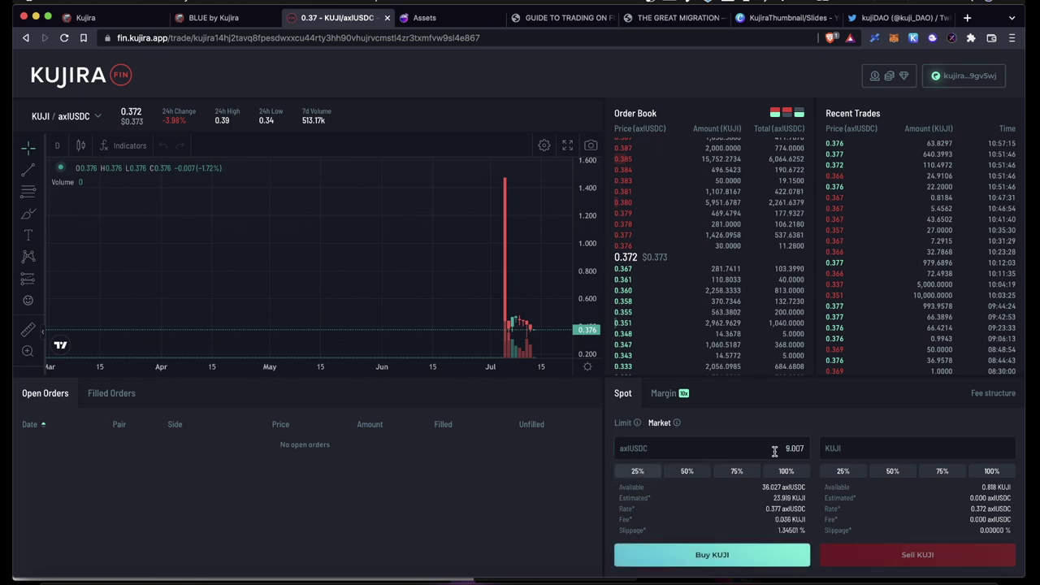
ctrl+scroll(776, 451, up, 5)
ctrl+scroll(774, 451, down, 5)
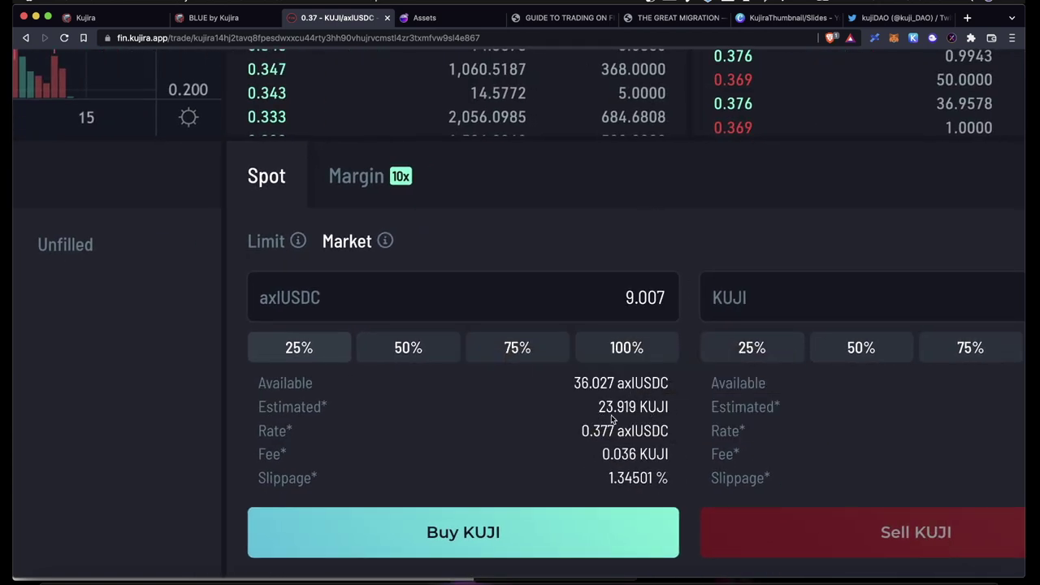
mouse_move(657, 413)
click(430, 529)
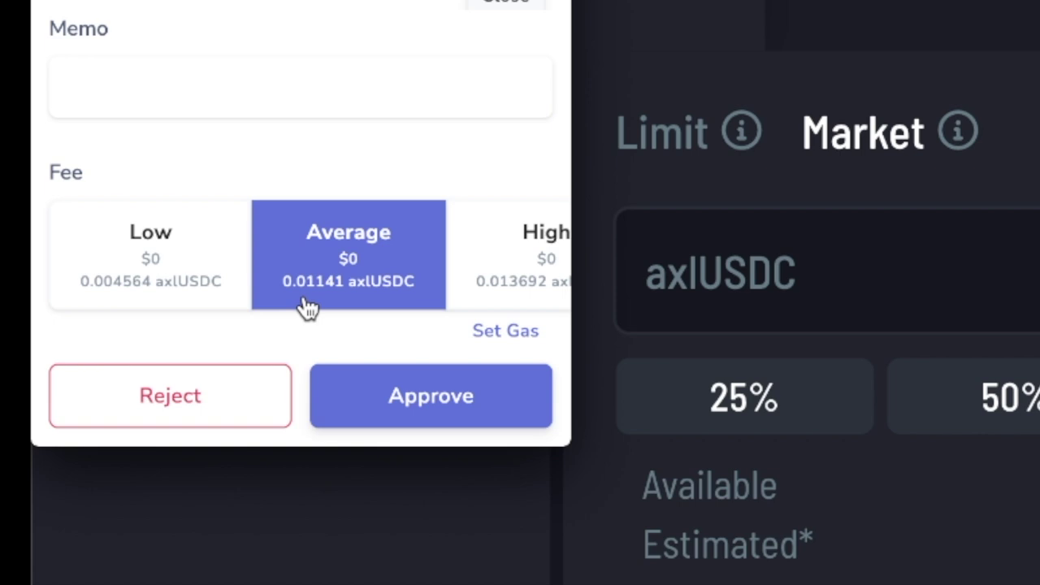
Approve the market buy in Keplr and confirm the wallet holds 24.73729 KUJI and 27.00886 axlUSDC.
click(455, 397)
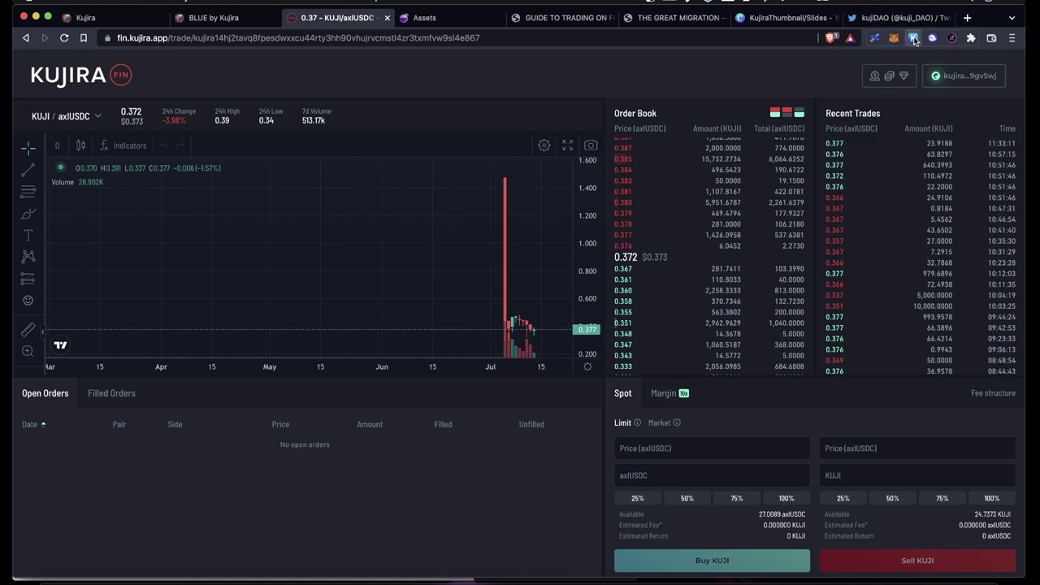
click(913, 38)
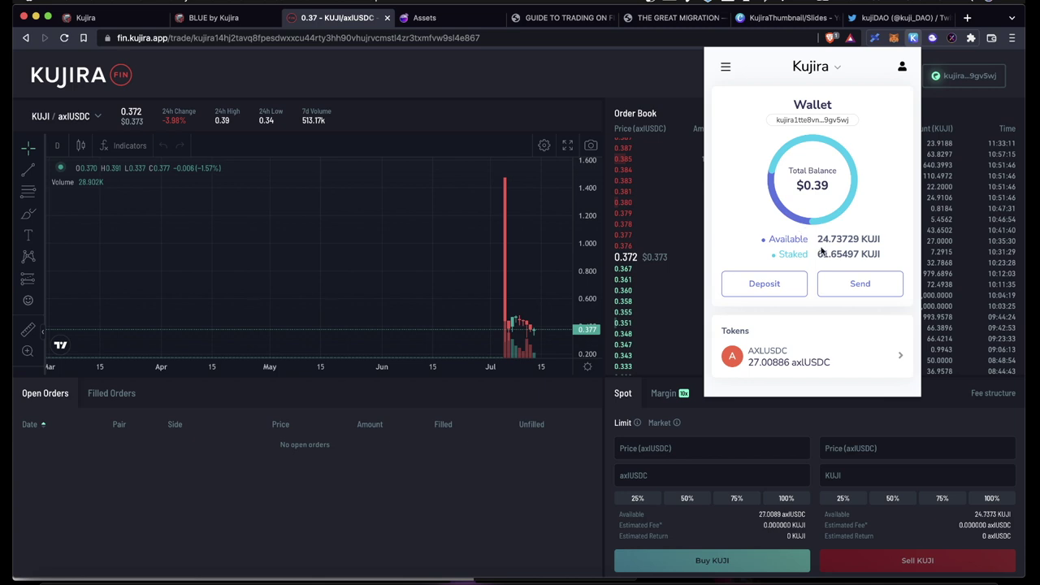
Place and approve a limit buy of KUJI at 0.377 using 75% (20.257 axlUSDC), then view filled orders.
click(681, 450)
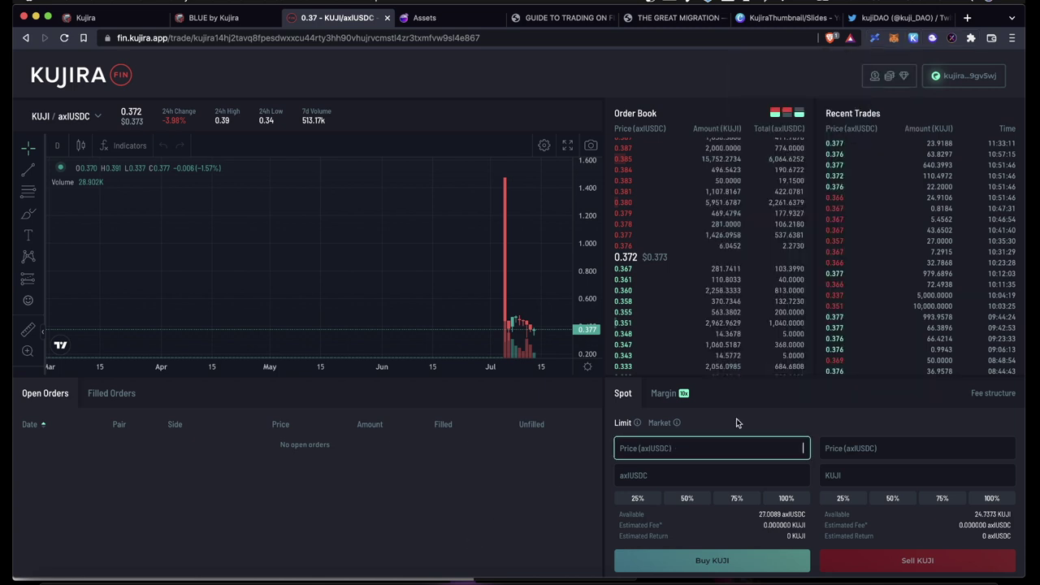
scroll(726, 423, up, 5)
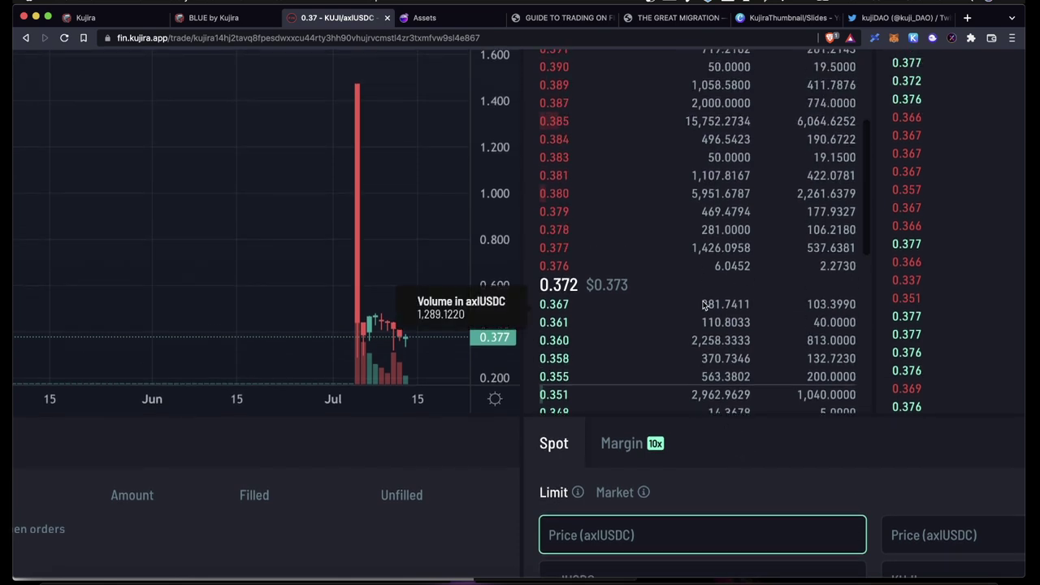
click(571, 291)
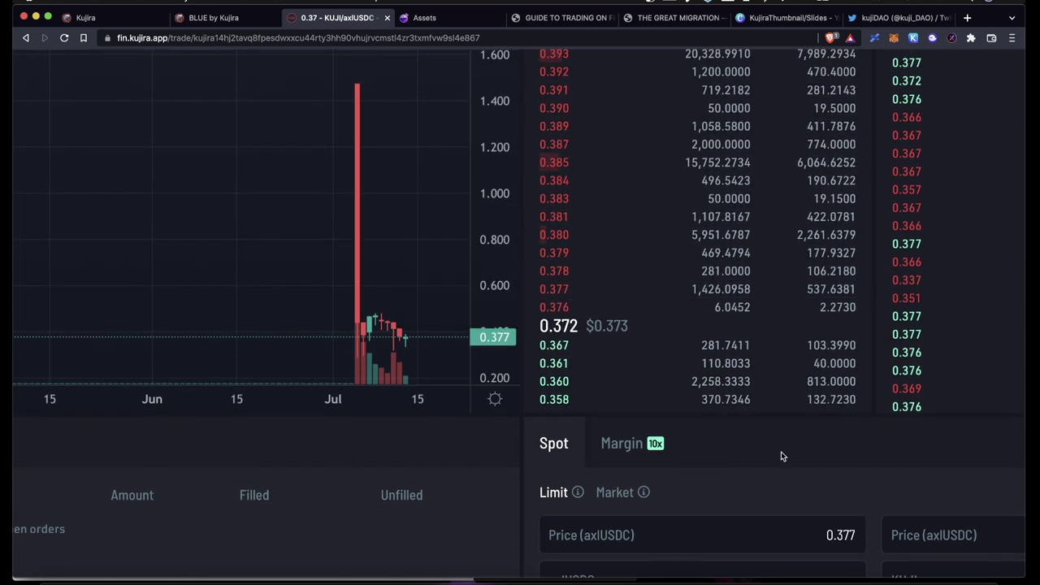
scroll(781, 451, down, 2)
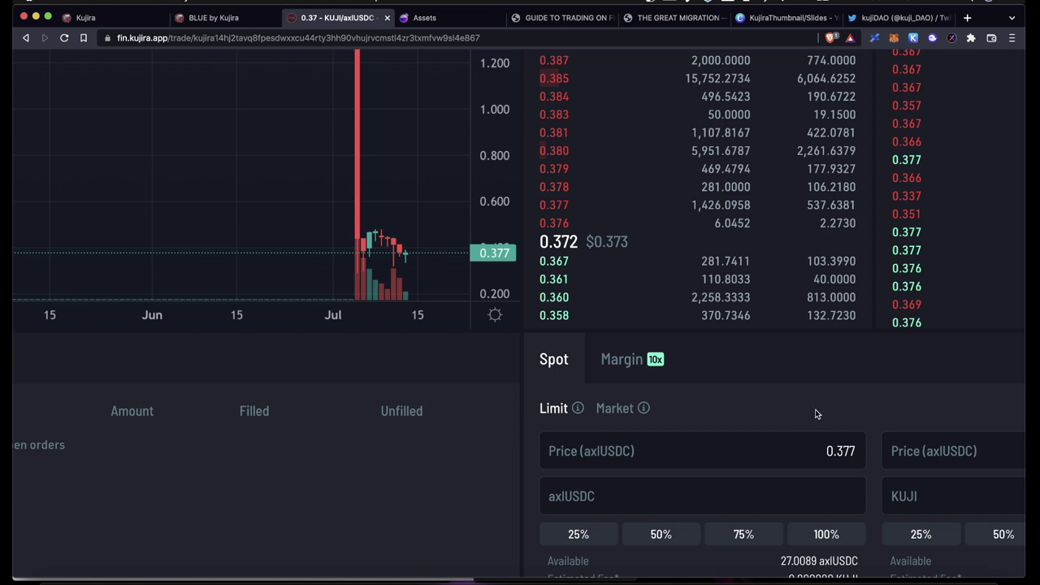
scroll(802, 400, down, 1)
click(744, 495)
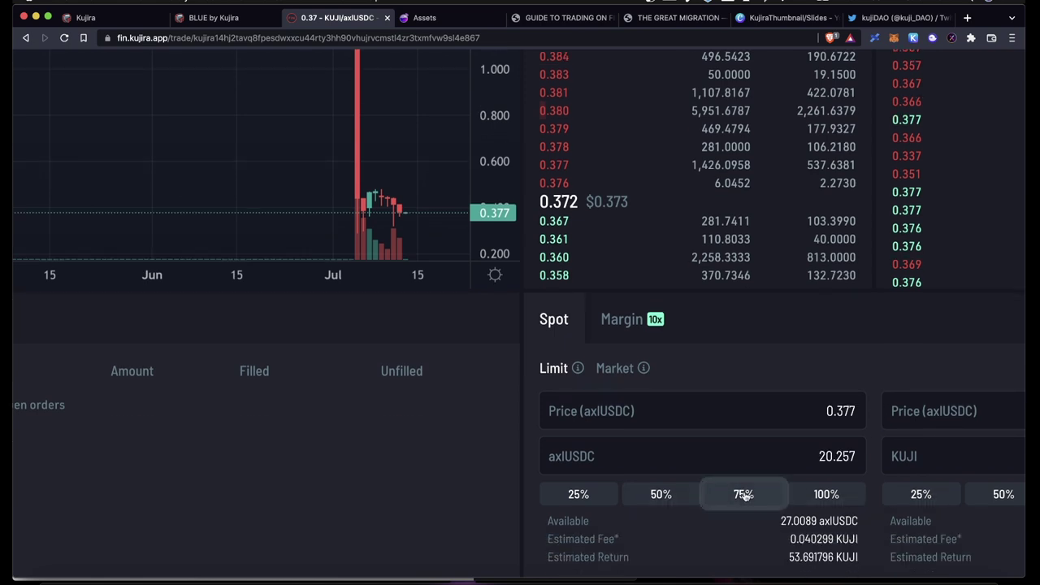
scroll(433, 402, down, 4)
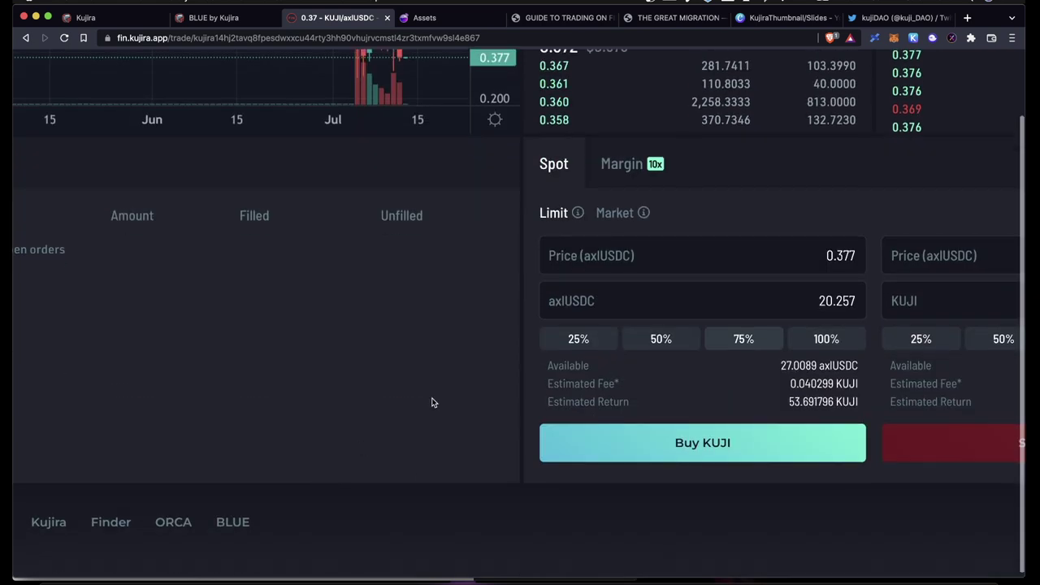
click(639, 446)
click(174, 348)
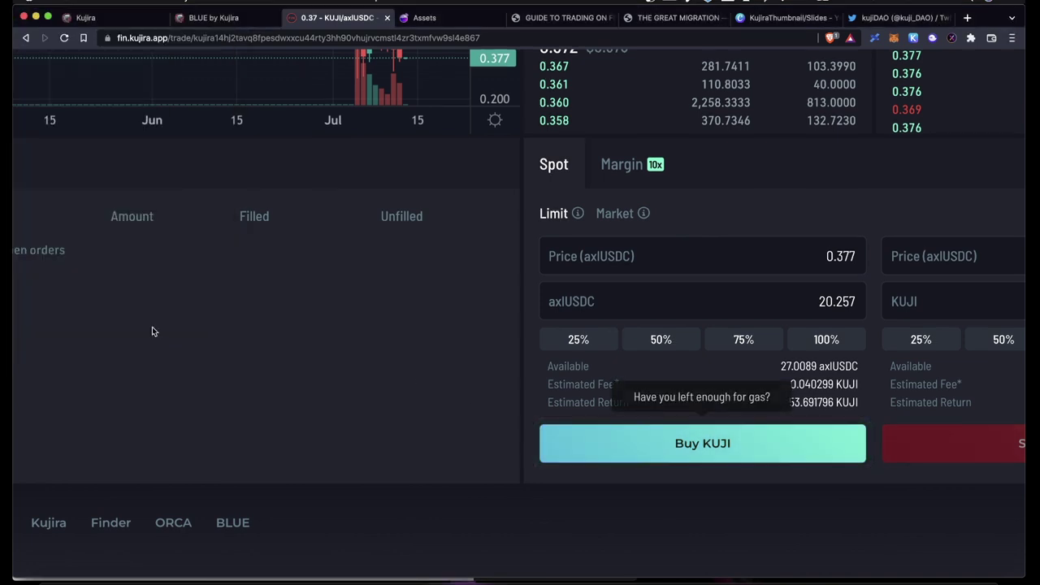
scroll(152, 331, down, 5)
click(113, 394)
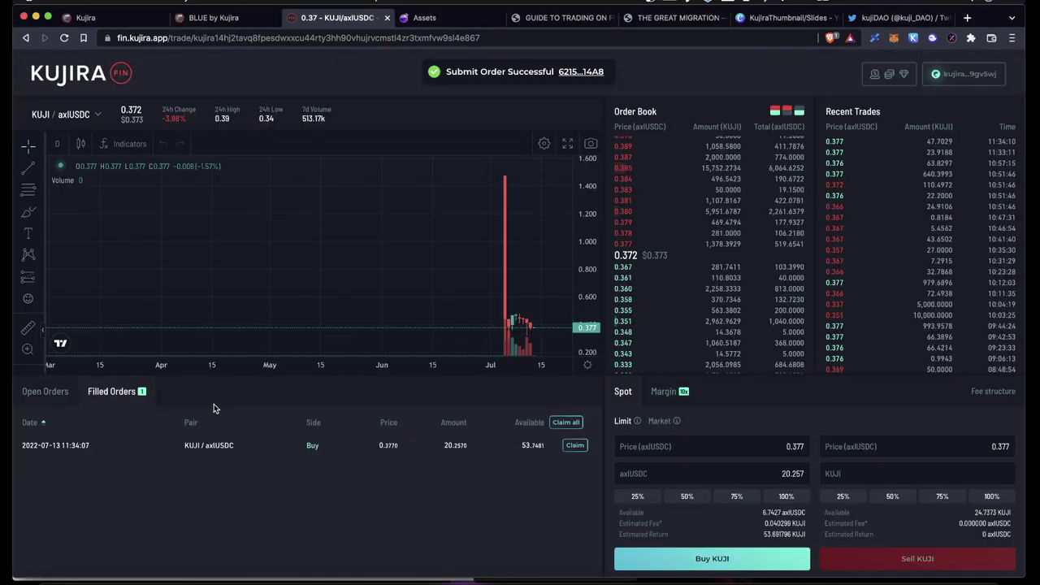
Claim the filled order's KUJI, approve it, and verify the wallet now holds 78.44511 KUJI.
scroll(214, 404, down, 1)
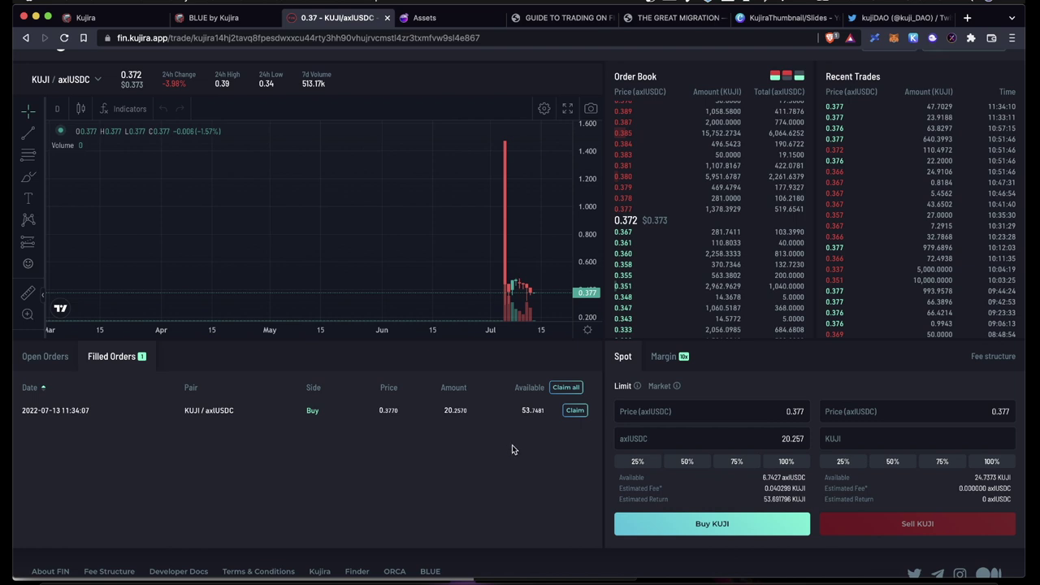
scroll(430, 418, up, 5)
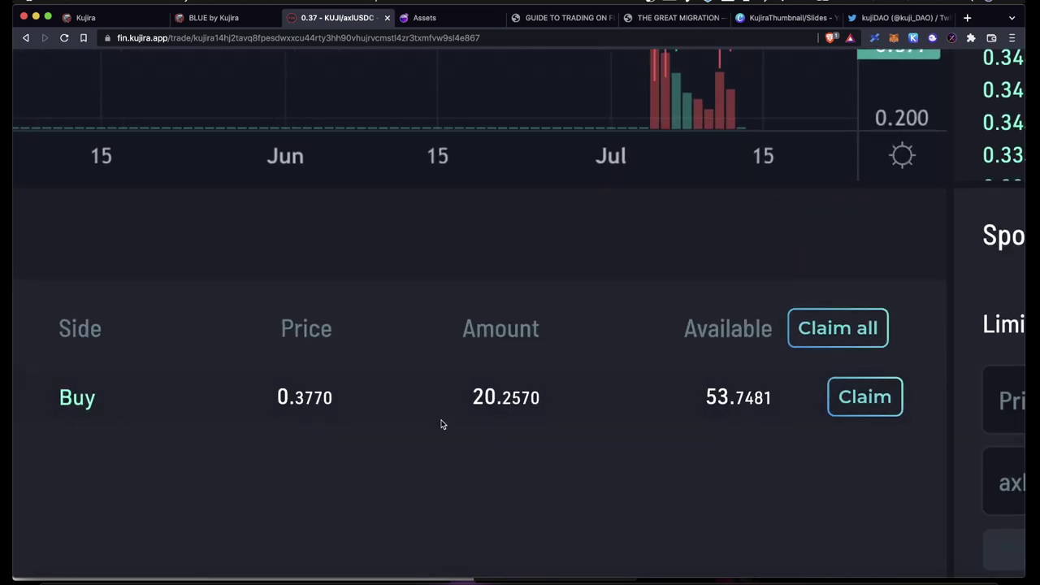
scroll(500, 452, down, 5)
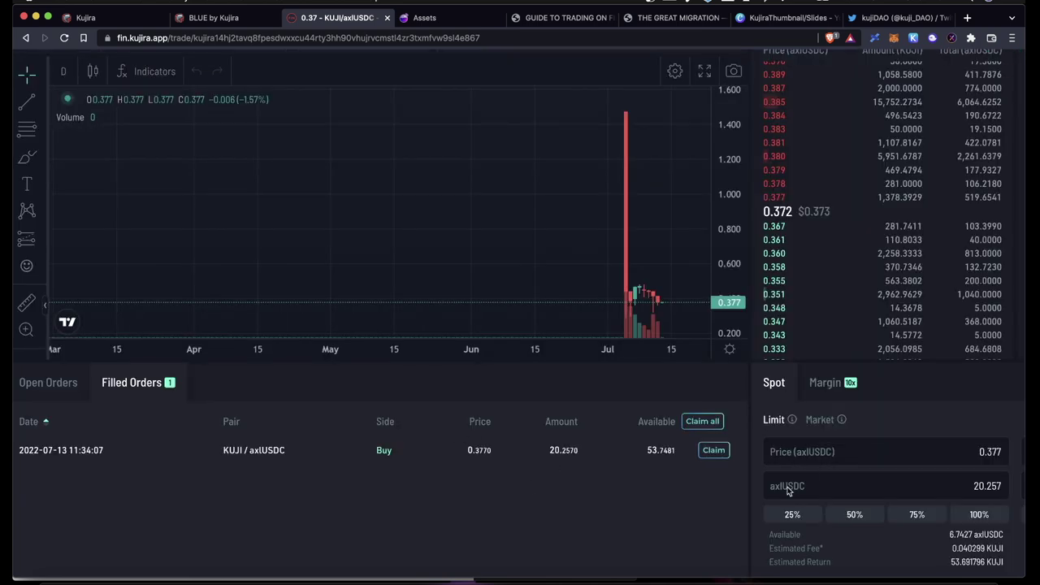
click(714, 451)
click(173, 348)
scroll(673, 460, up, 2)
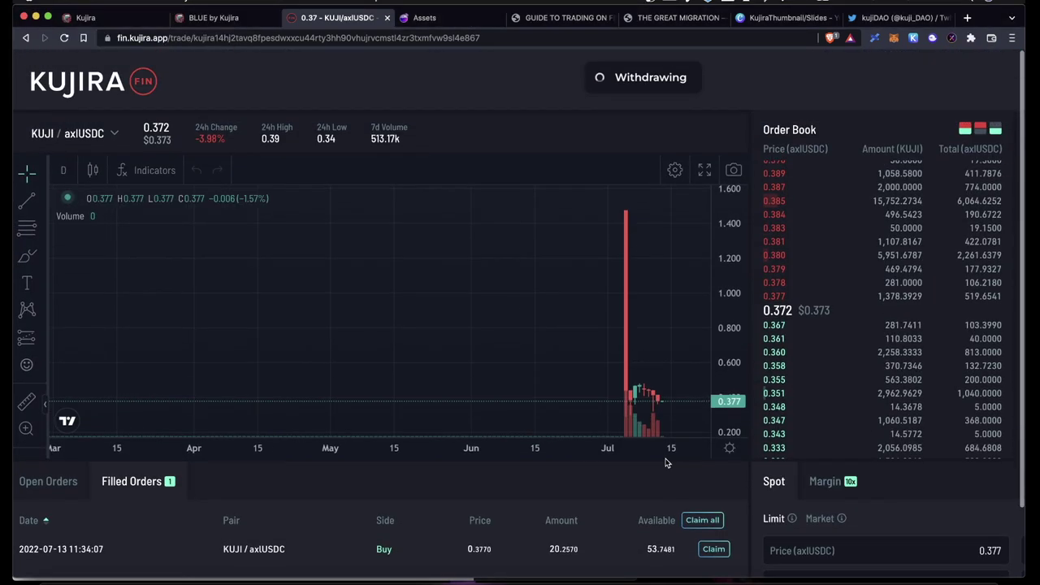
click(913, 38)
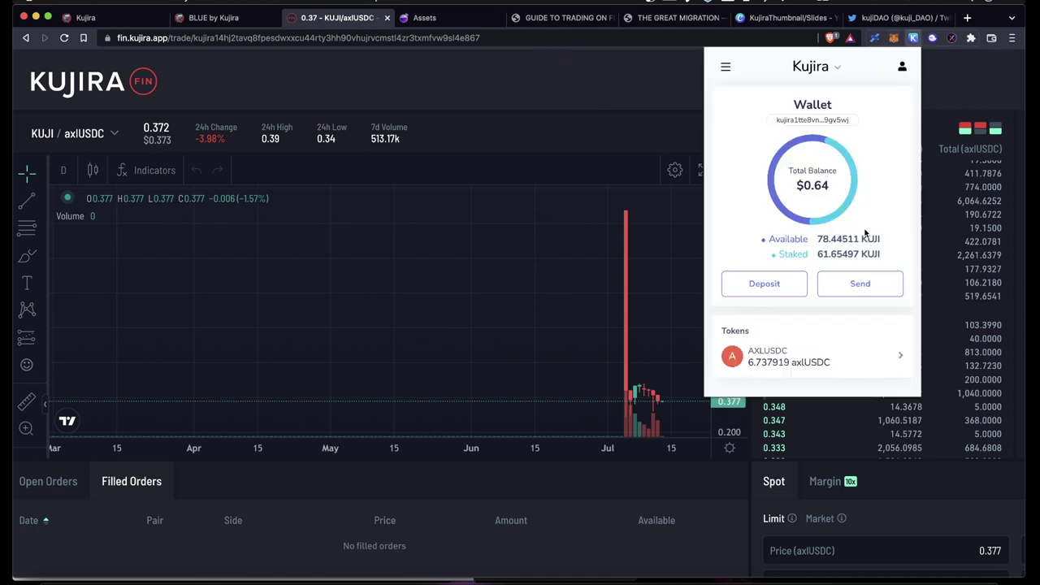
click(567, 120)
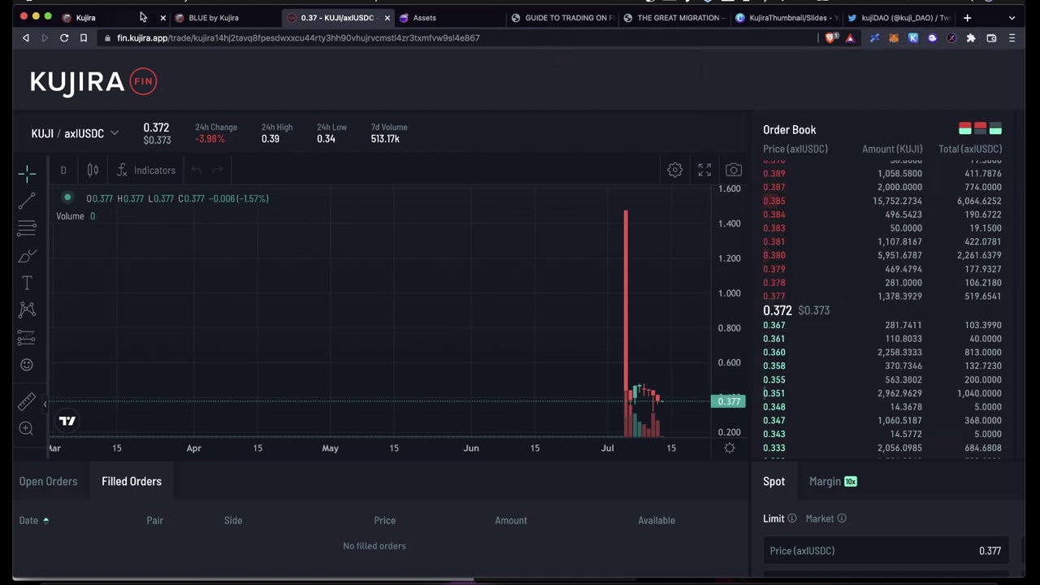
Open BLUE's staking page with the validators shown as a detailed table.
click(214, 17)
click(71, 325)
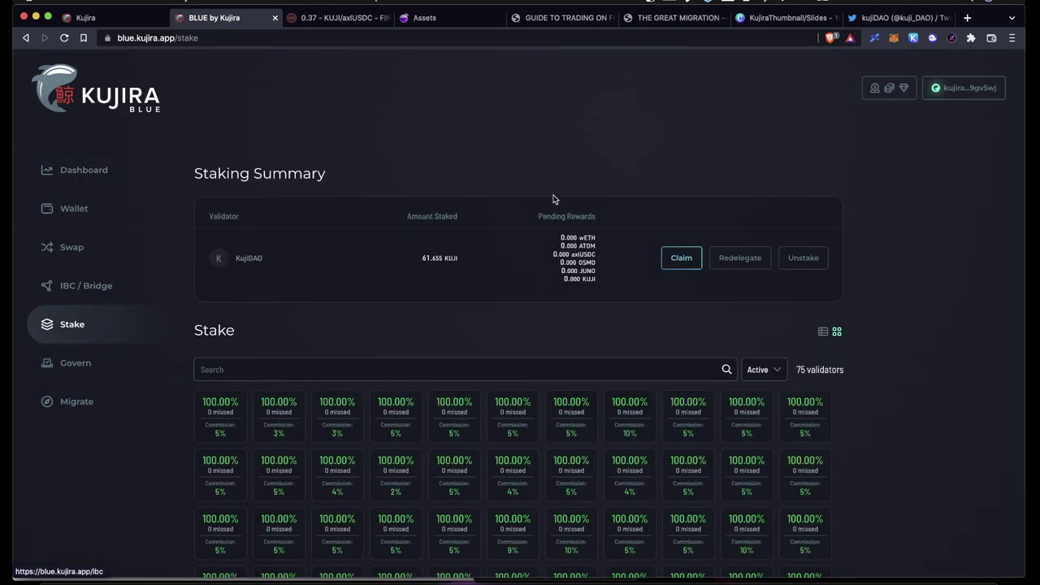
scroll(217, 282, down, 5)
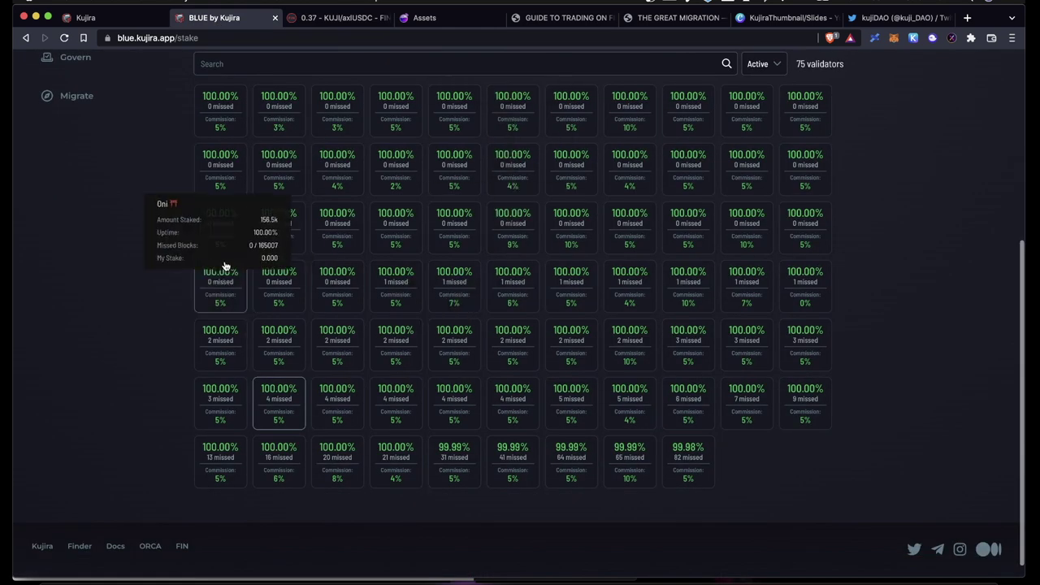
scroll(591, 424, up, 2)
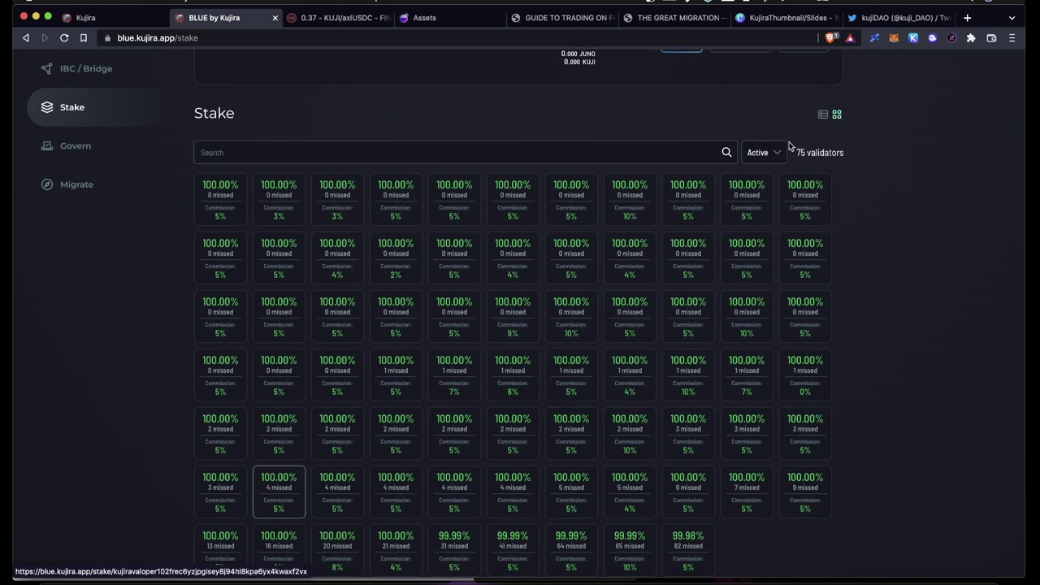
click(822, 118)
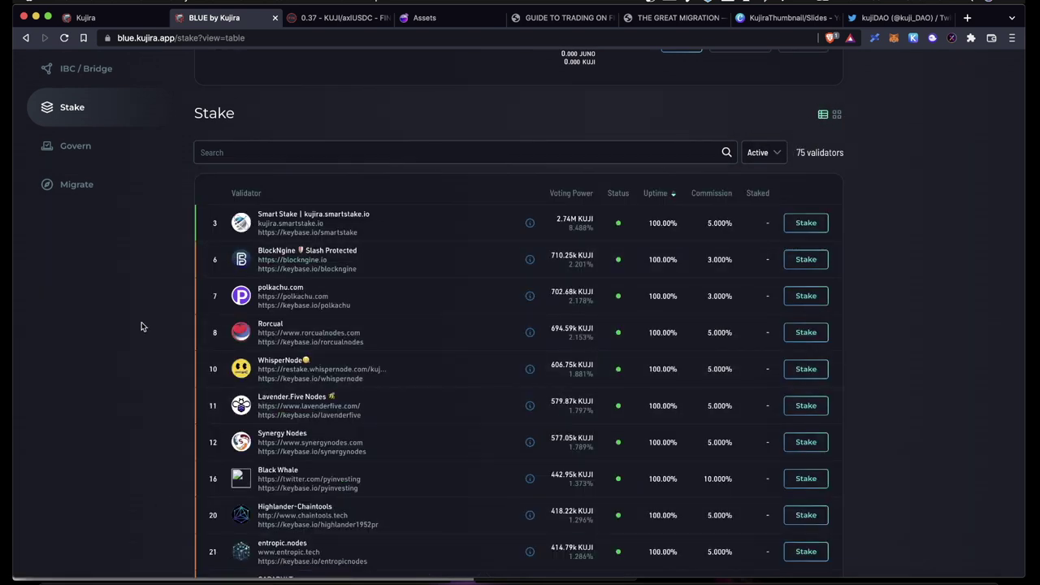
Open the KujiDAO validator's page showing 5% commission and 61.655 KUJI staked.
scroll(414, 484, down, 1)
scroll(414, 485, down, 2)
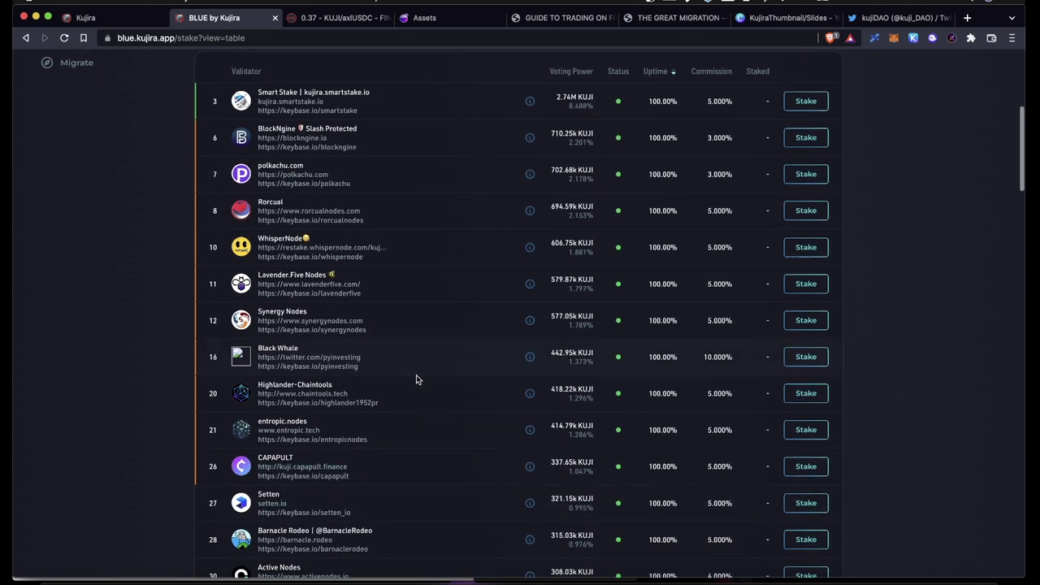
scroll(405, 482, down, 2)
click(402, 495)
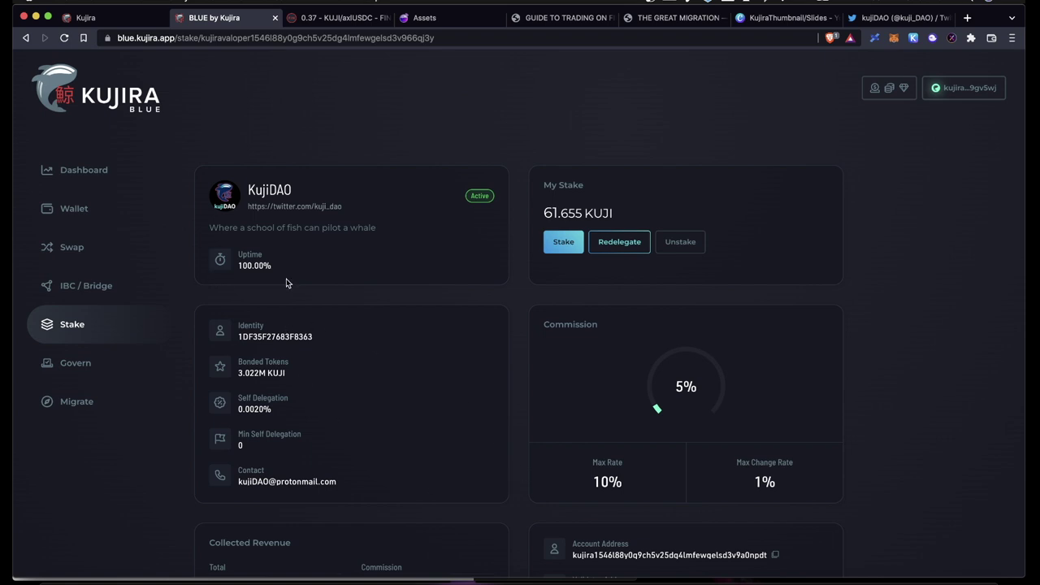
scroll(339, 401, down, 5)
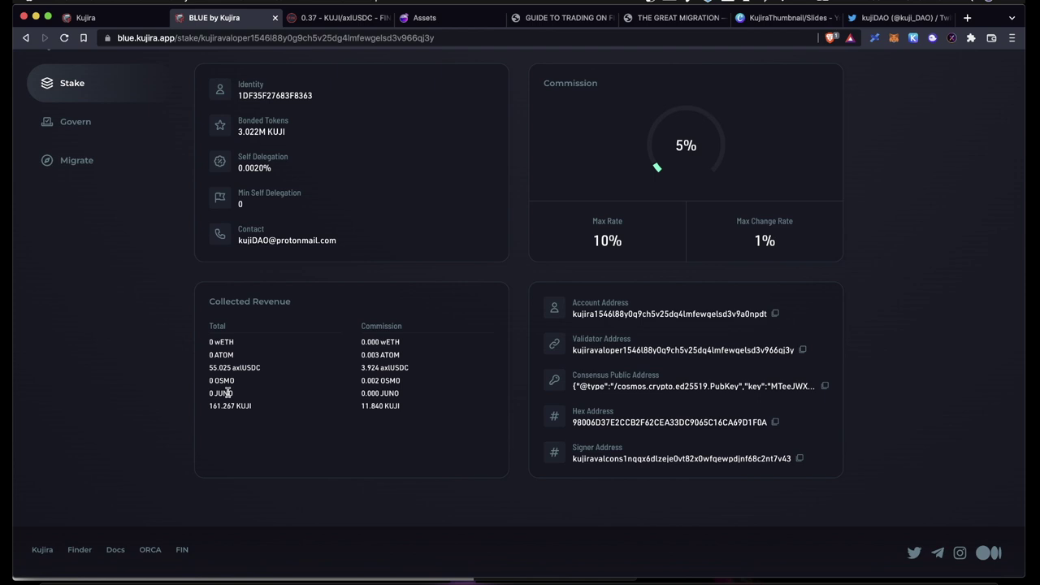
scroll(304, 397, up, 5)
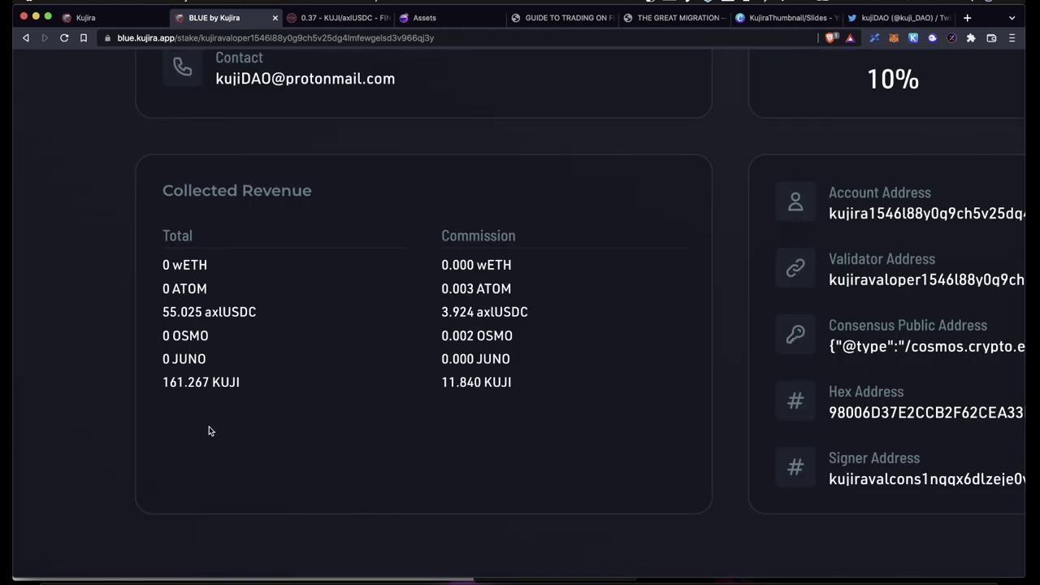
scroll(738, 511, down, 5)
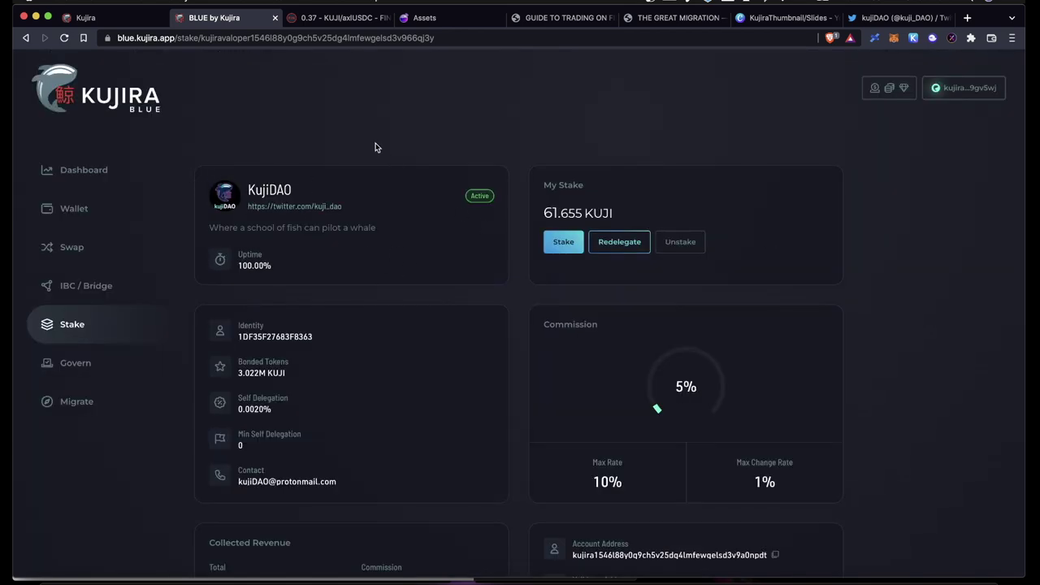
key(super+9)
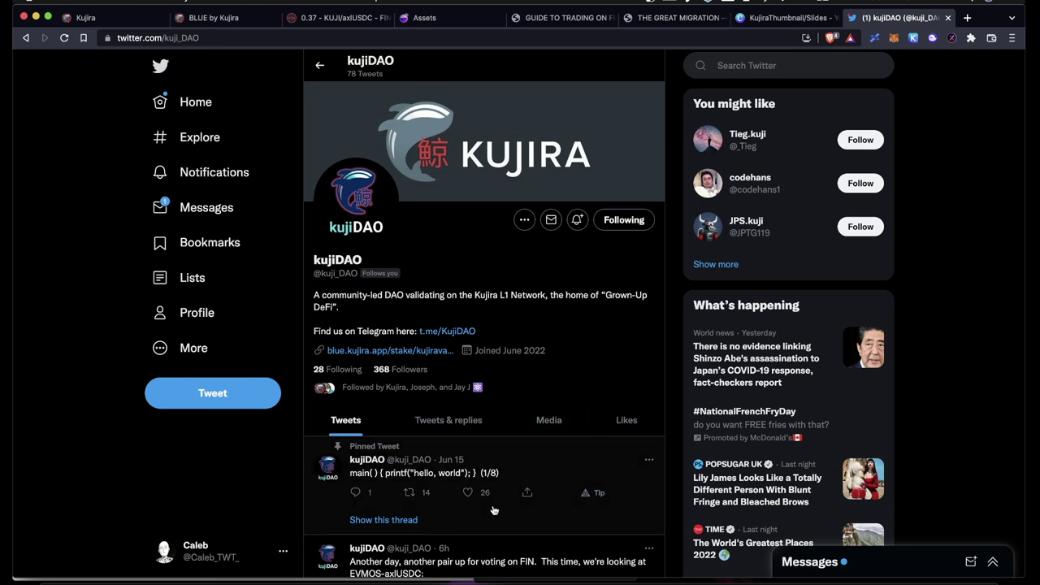
scroll(496, 488, down, 10)
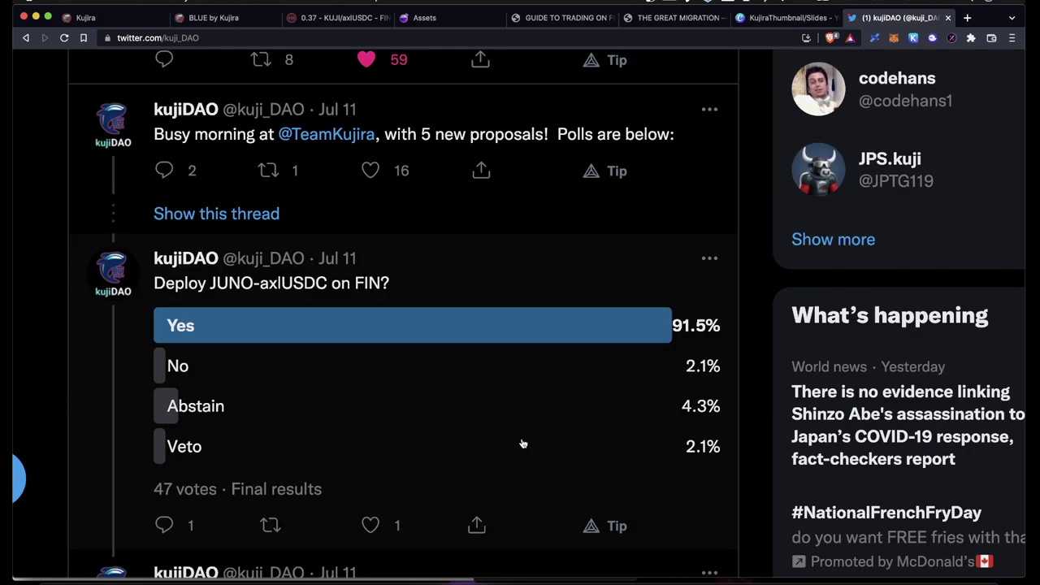
scroll(523, 444, down, 10)
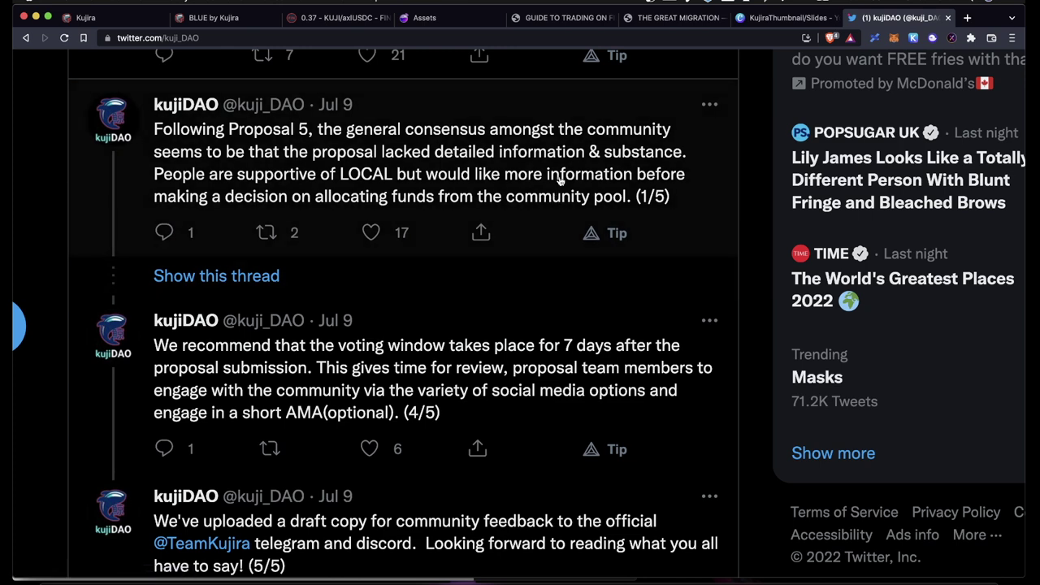
key(super+2)
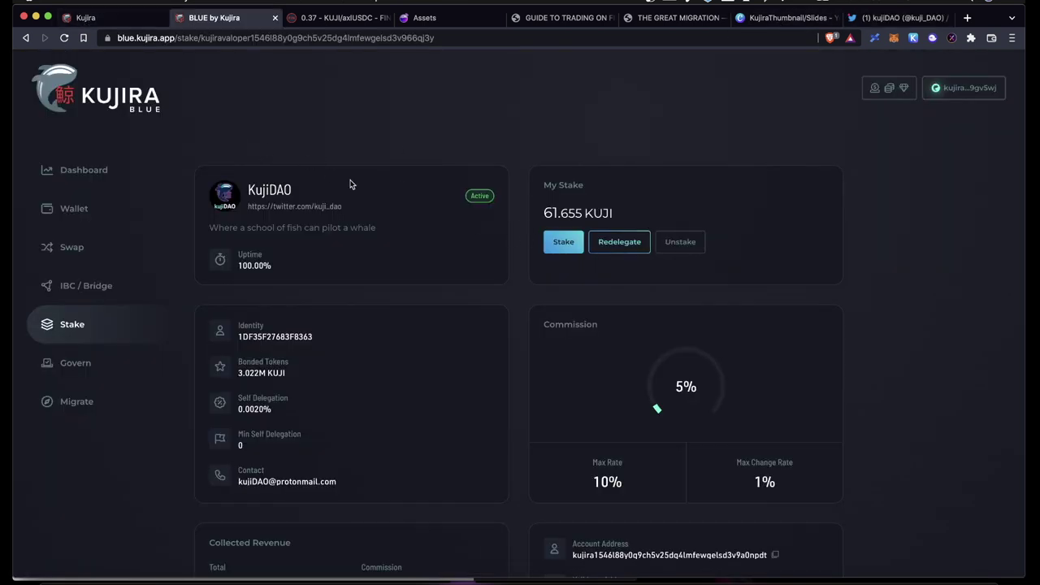
Return to the validator table and sort it by Voting Power, largest first.
click(25, 37)
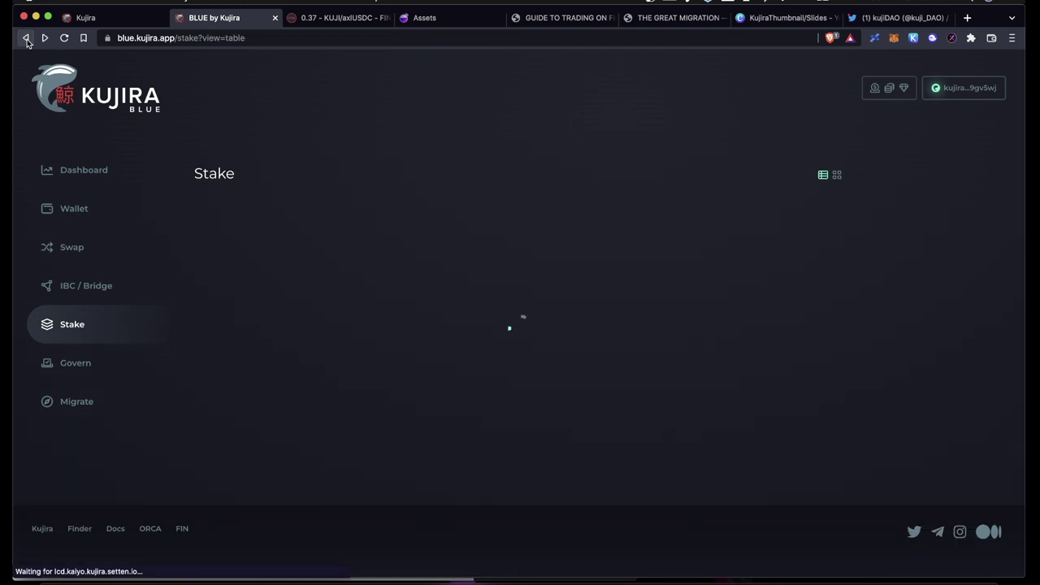
scroll(865, 320, down, 2)
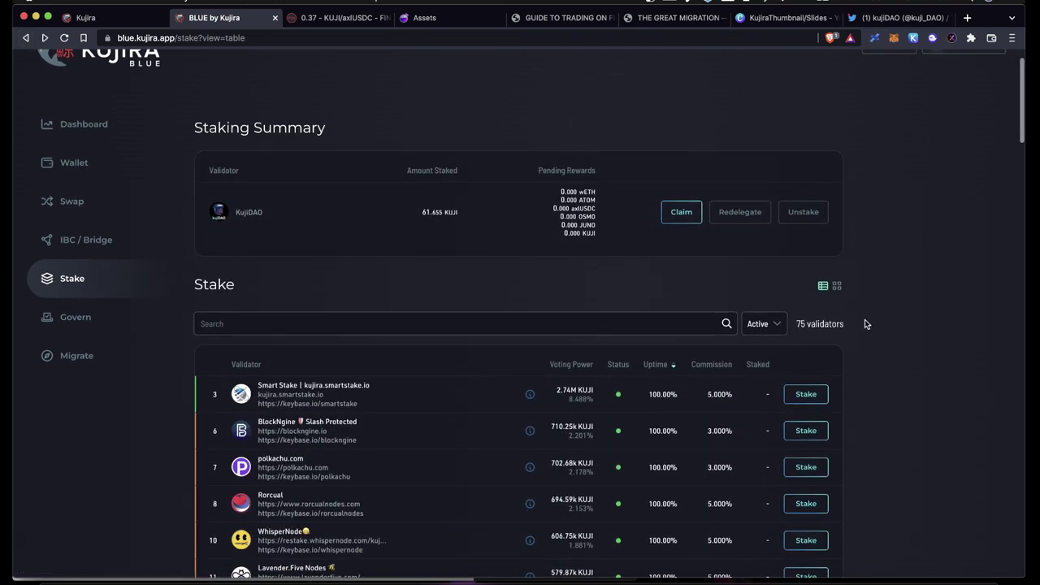
scroll(579, 410, down, 2)
scroll(485, 325, up, 4)
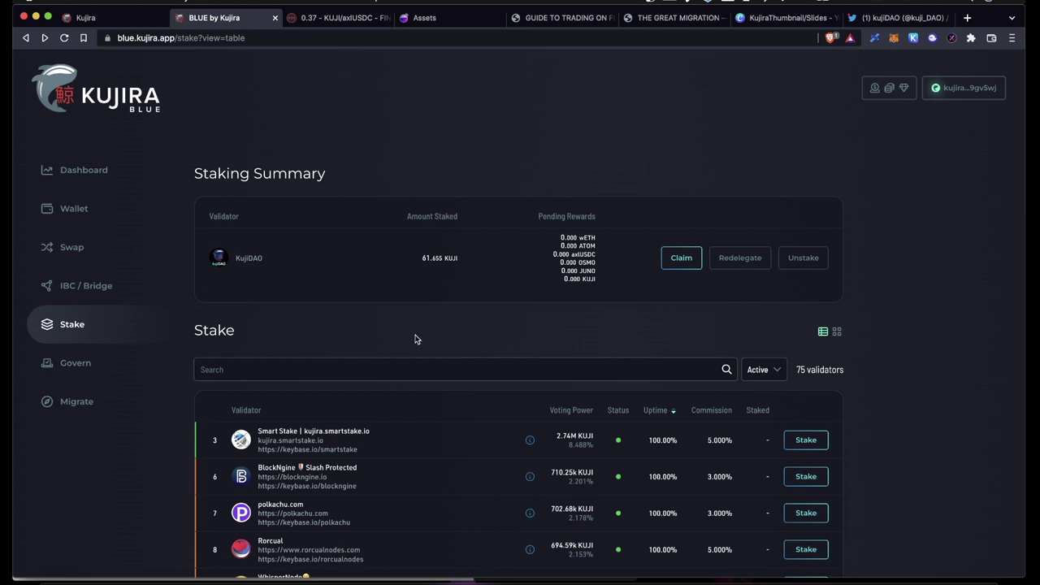
click(572, 410)
scroll(570, 409, up, 5)
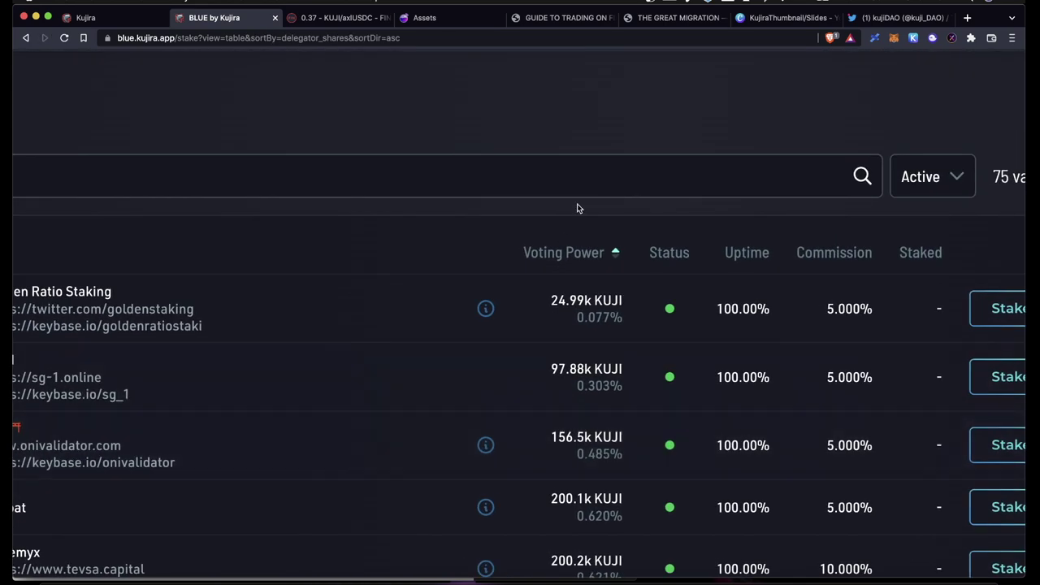
click(531, 260)
Open the Setten validator's page: 5% commission, 321.148k KUJI bonded.
scroll(601, 337, down, 10)
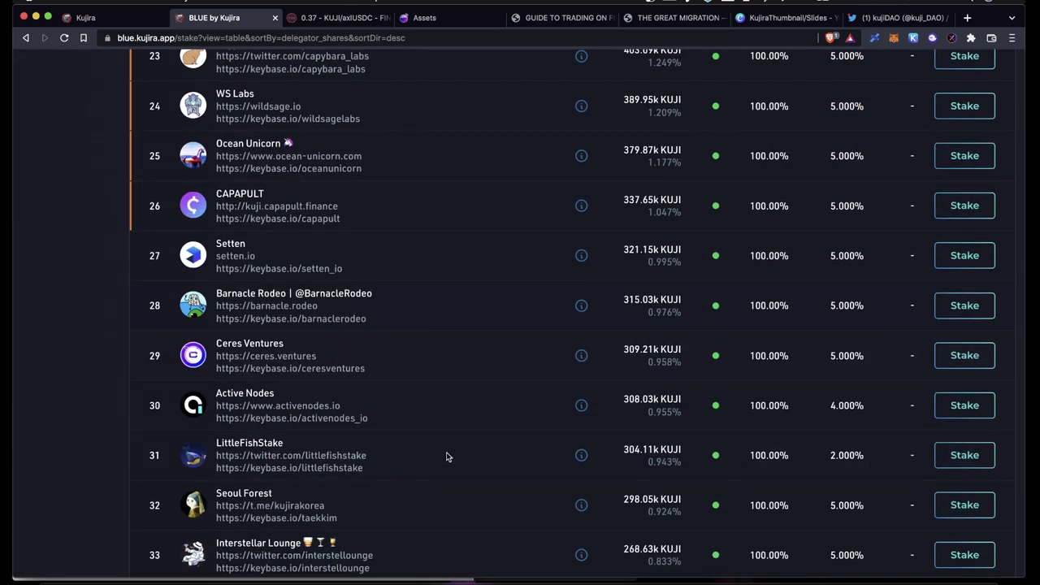
scroll(448, 452, down, 3)
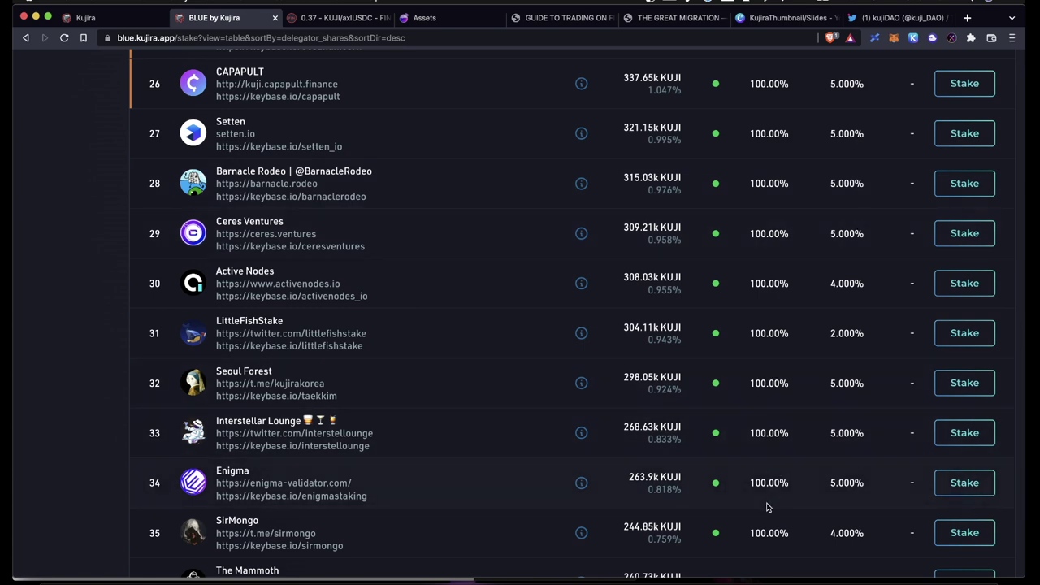
scroll(773, 504, down, 5)
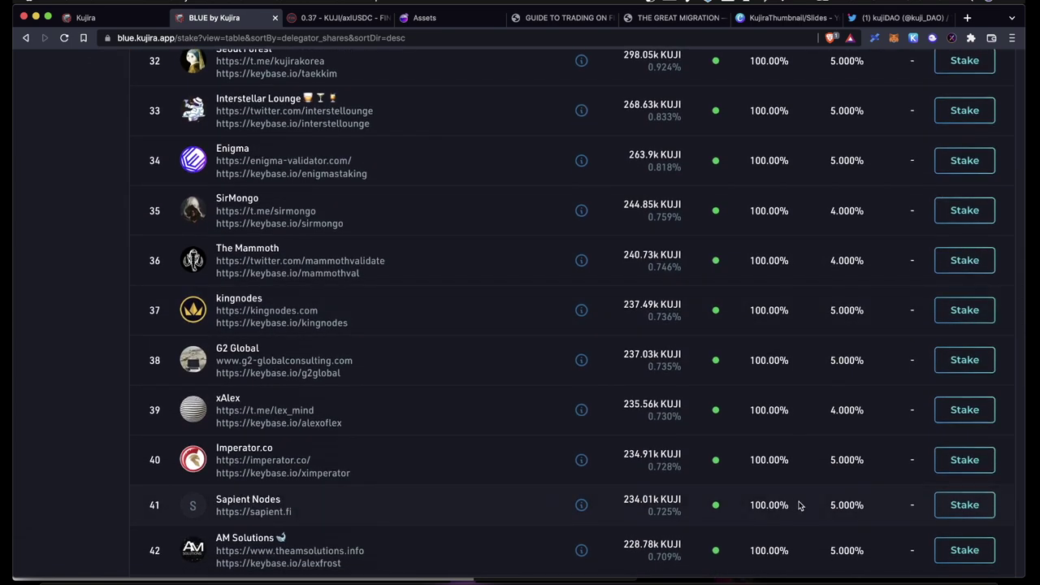
click(198, 460)
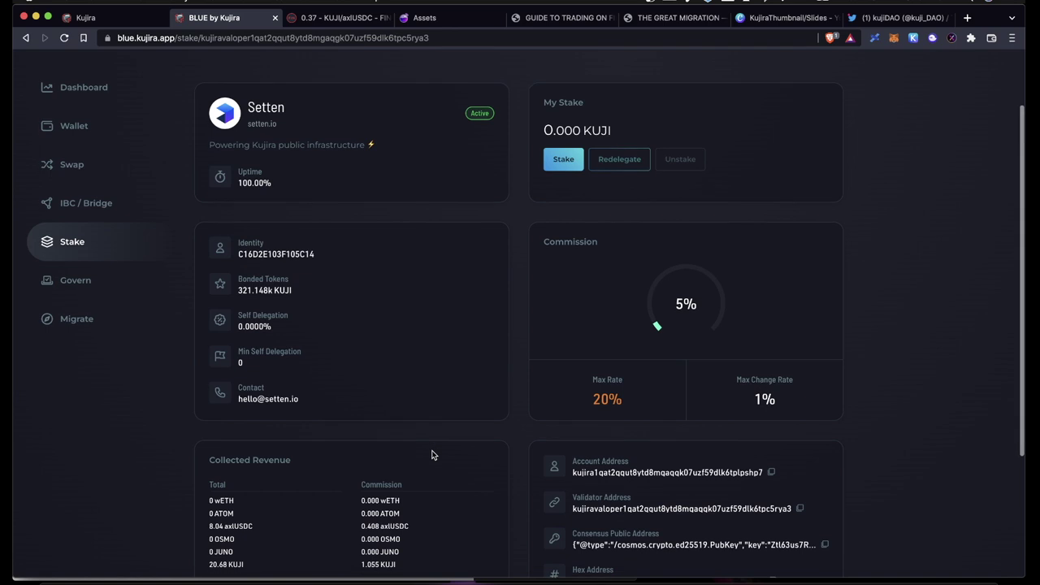
Stake the maximum 78.445 KUJI with Setten, approve in Keplr, and view the staking summary.
scroll(433, 401, up, 2)
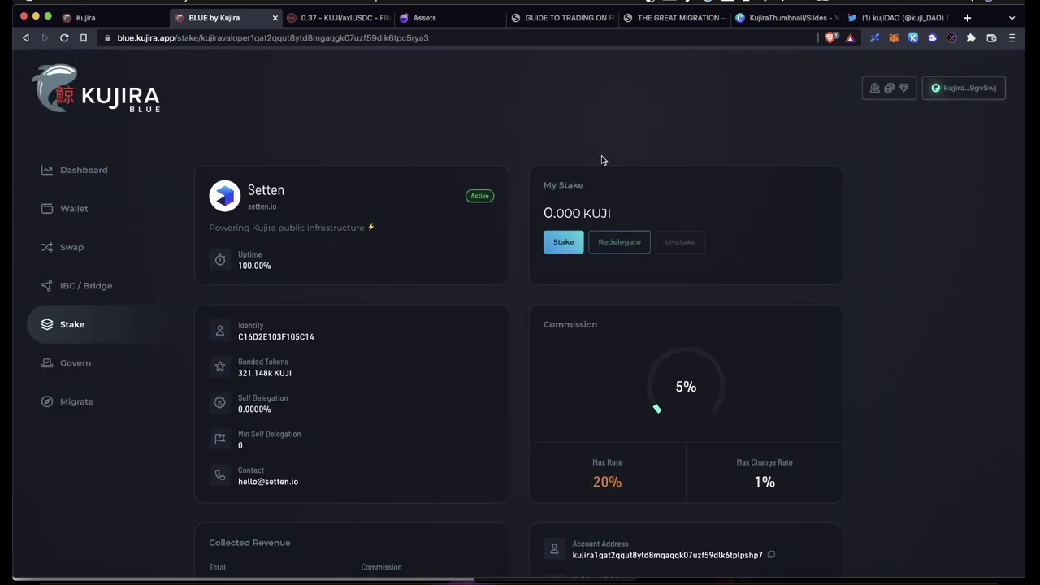
click(563, 242)
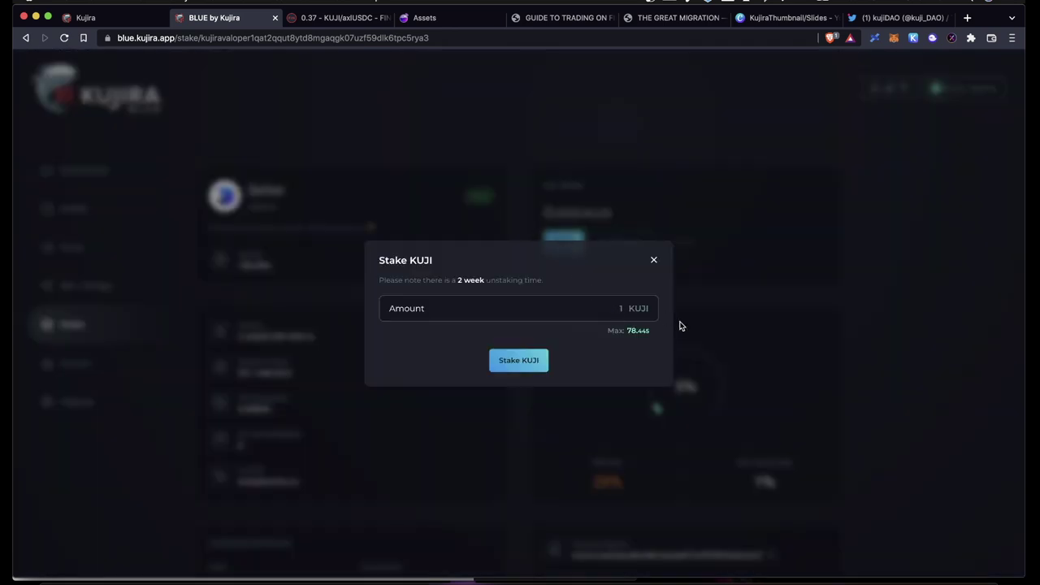
click(637, 331)
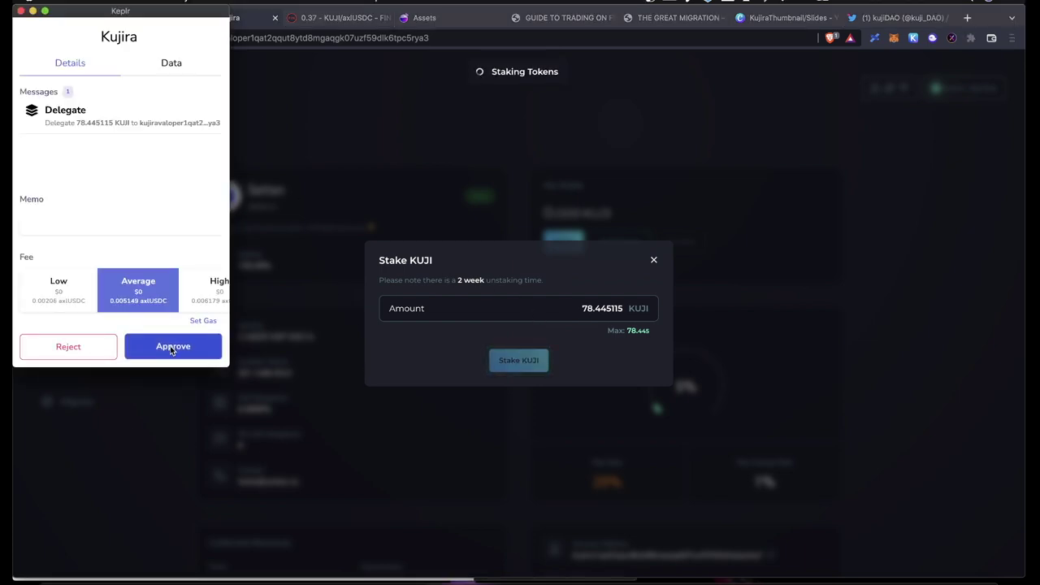
click(171, 347)
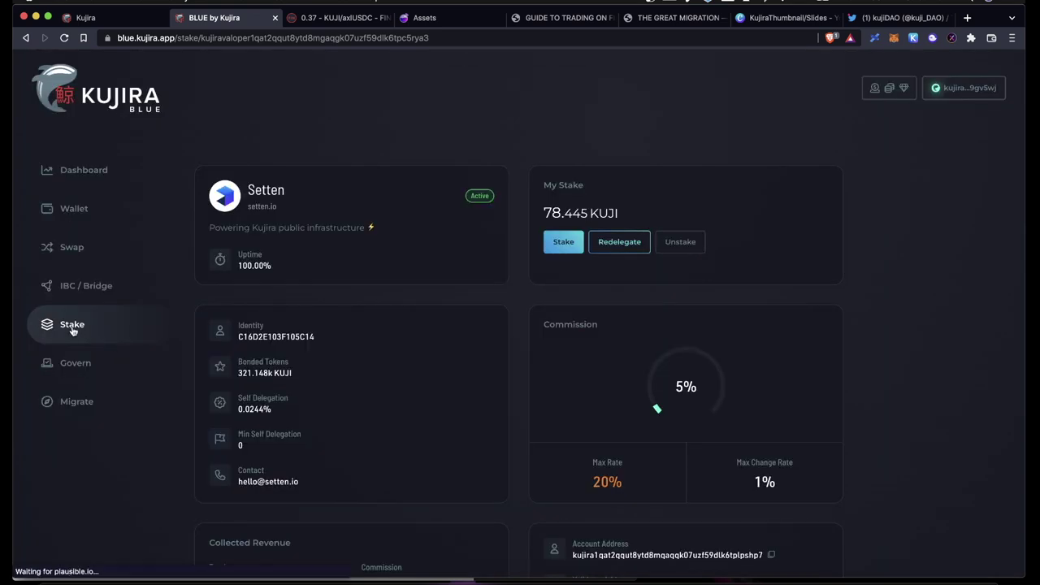
click(71, 325)
scroll(341, 364, up, 5)
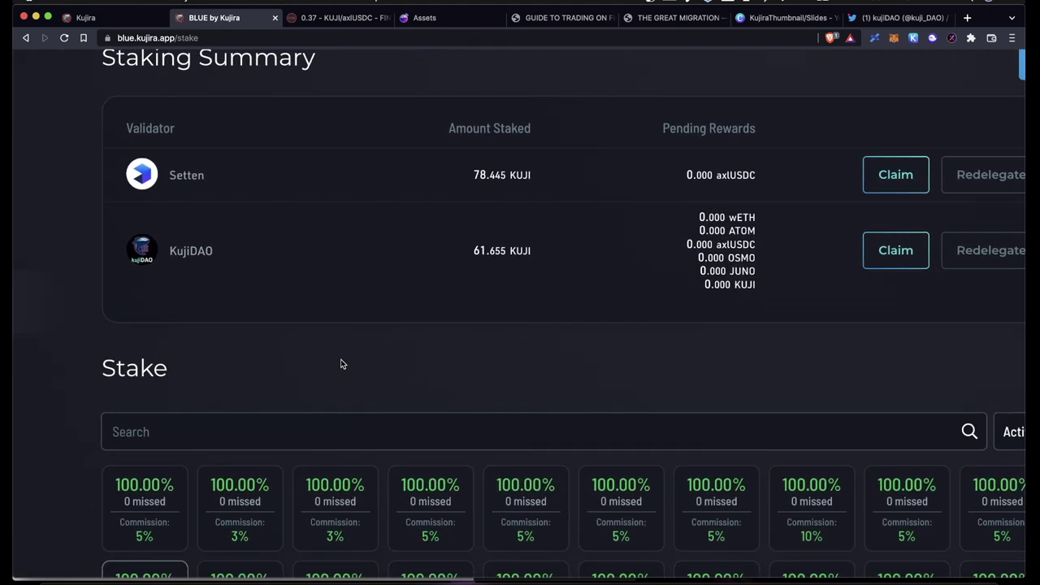
Review the staking summary, then go back to the dashboard showing 140.100 KUJI staked.
scroll(342, 364, down, 5)
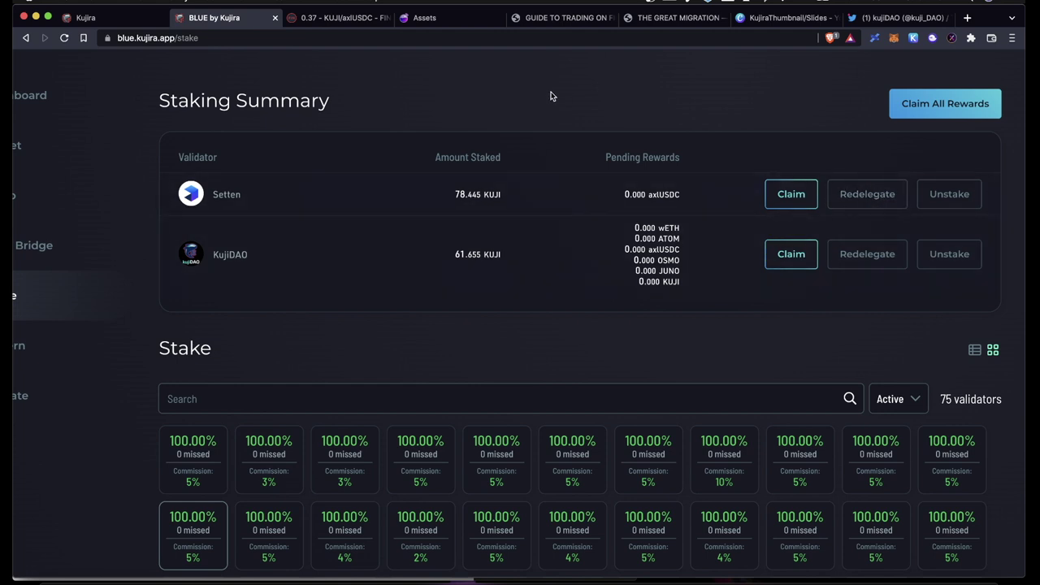
scroll(551, 96, down, 5)
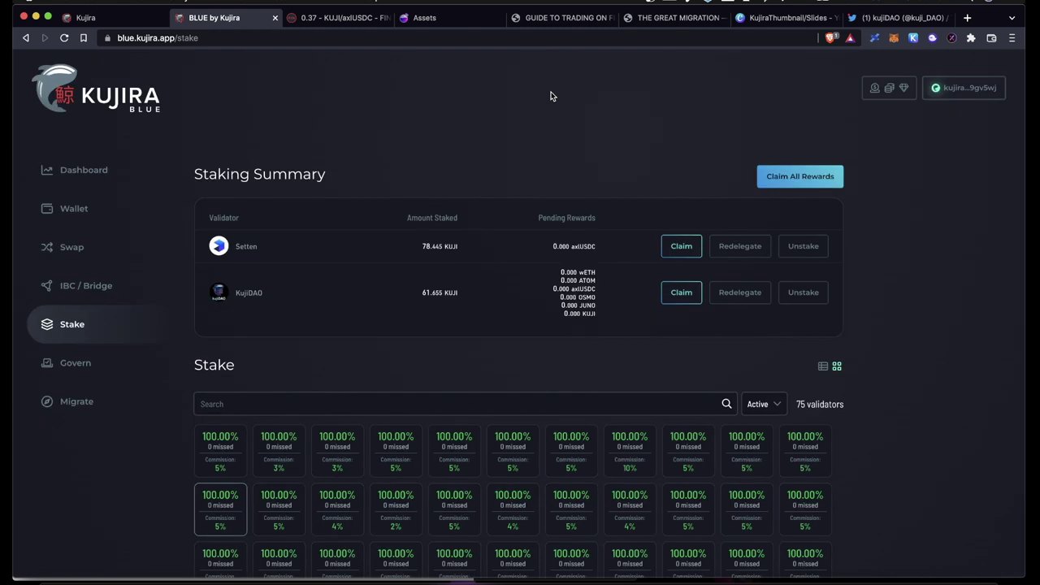
key(super+bracketleft)
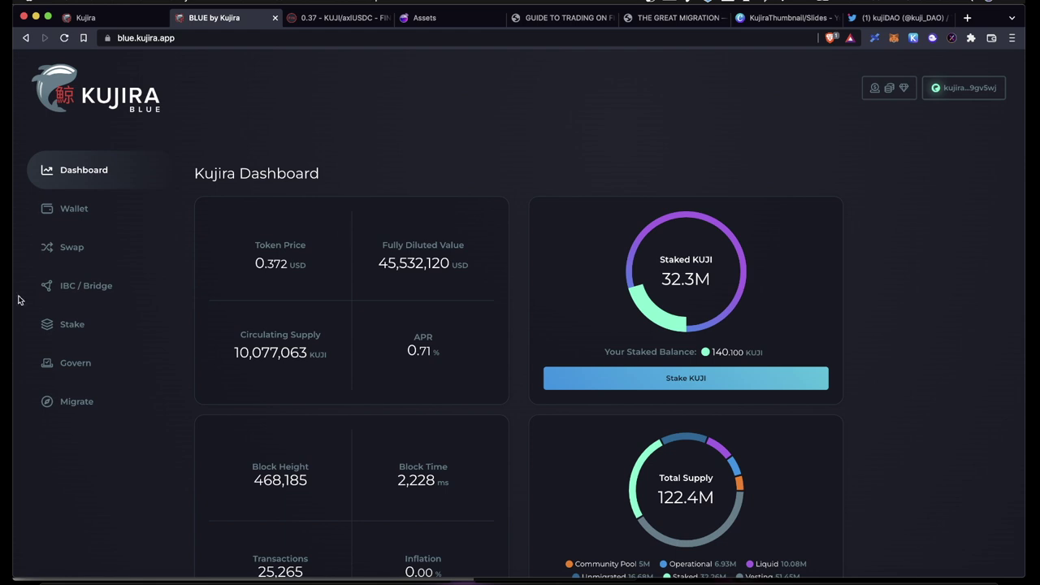
Glance at the FIN market, then open BLUE's governance proposal list.
click(327, 19)
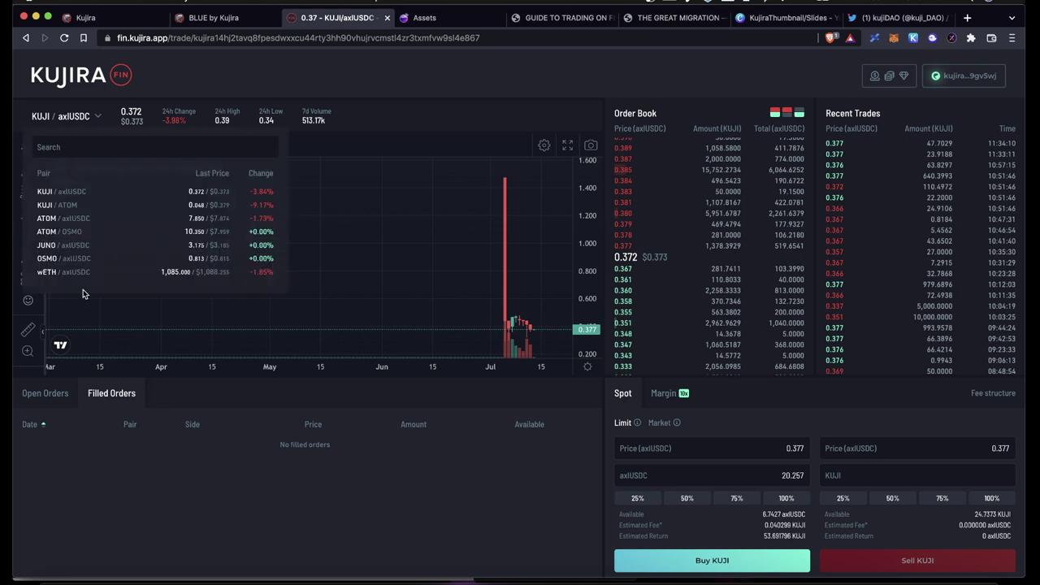
click(216, 18)
click(81, 363)
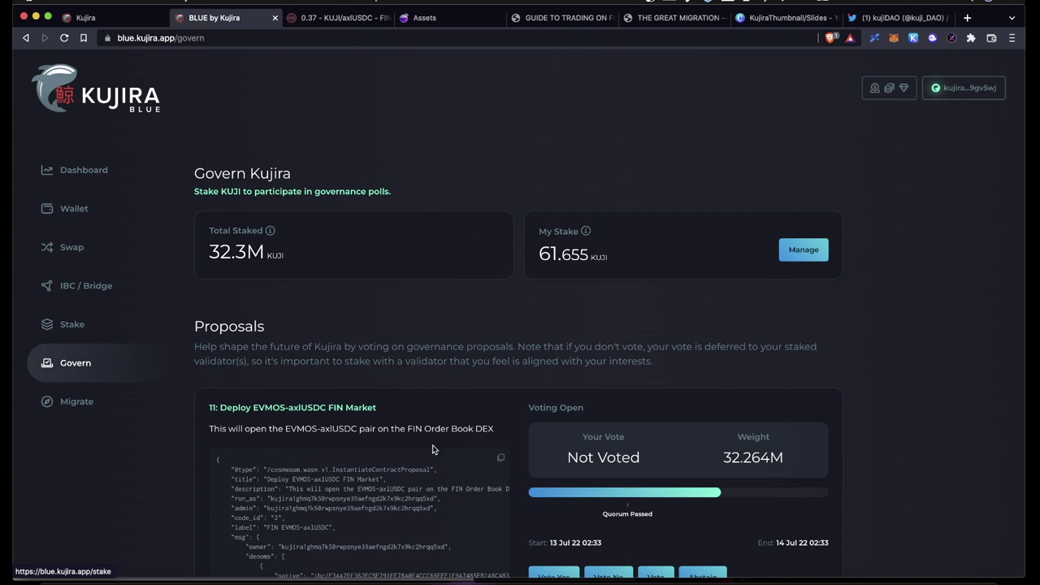
scroll(460, 266, down, 1)
scroll(477, 185, down, 1)
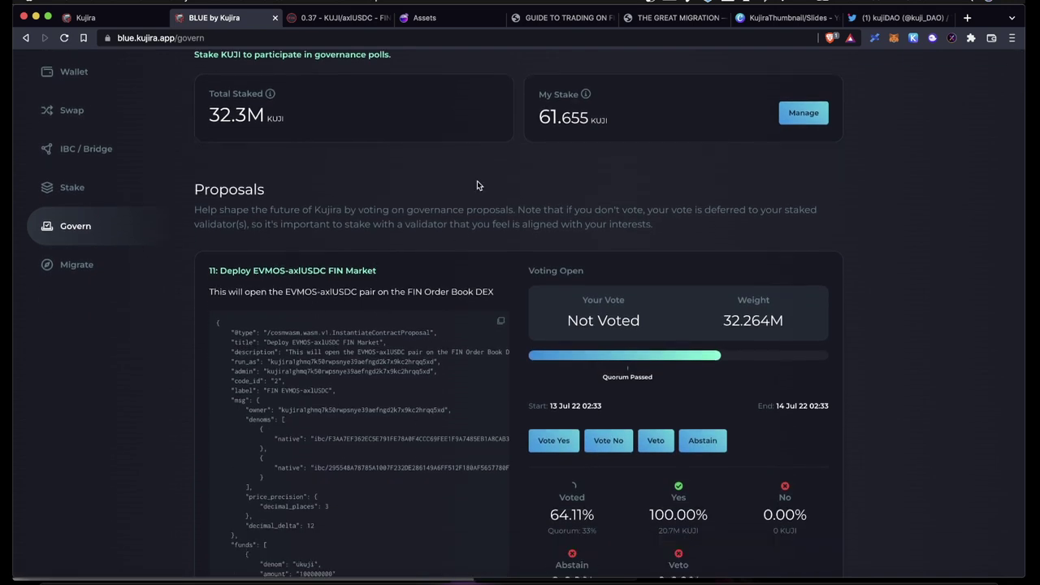
Review the proposals down to proposal 1 and open the Finder explorer from the footer.
scroll(477, 181, up, 4)
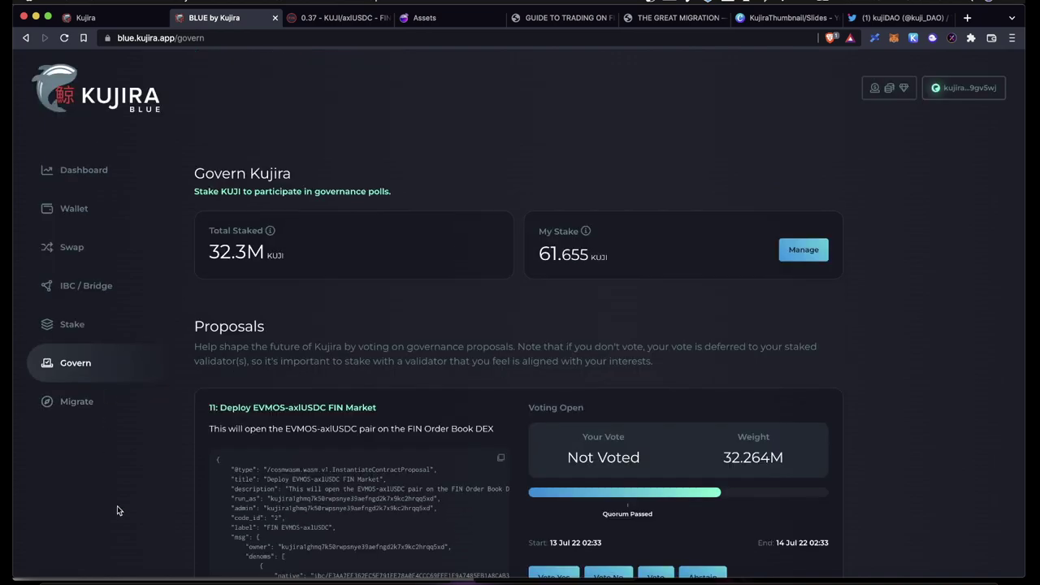
scroll(136, 514, down, 20)
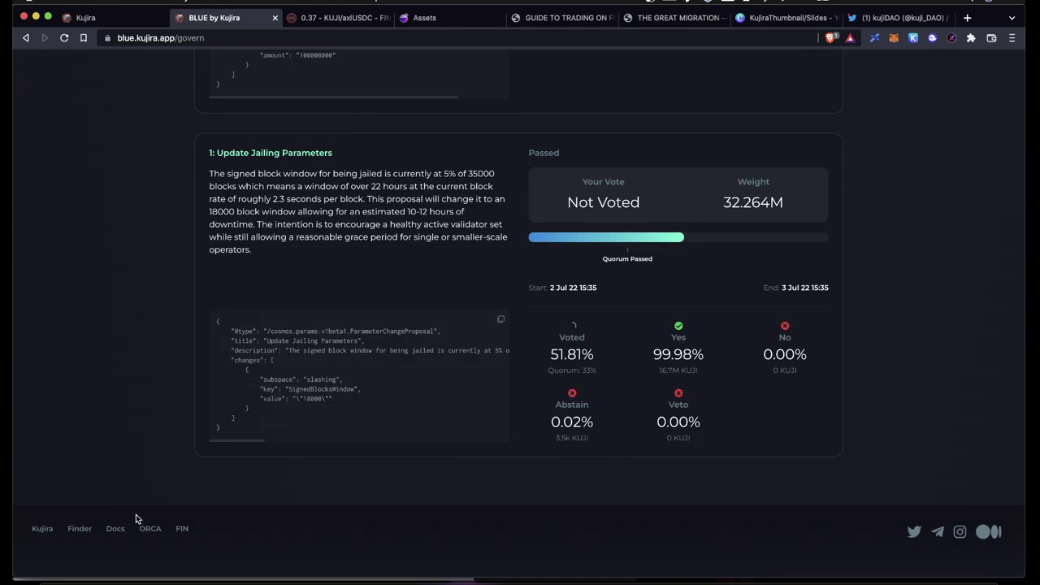
scroll(70, 546, up, 5)
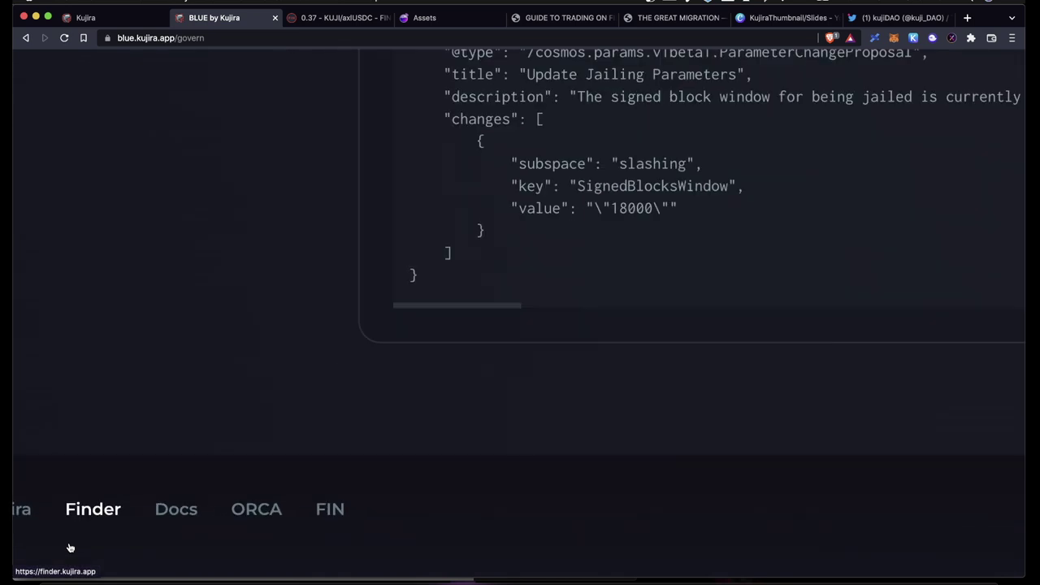
scroll(70, 548, right, 2)
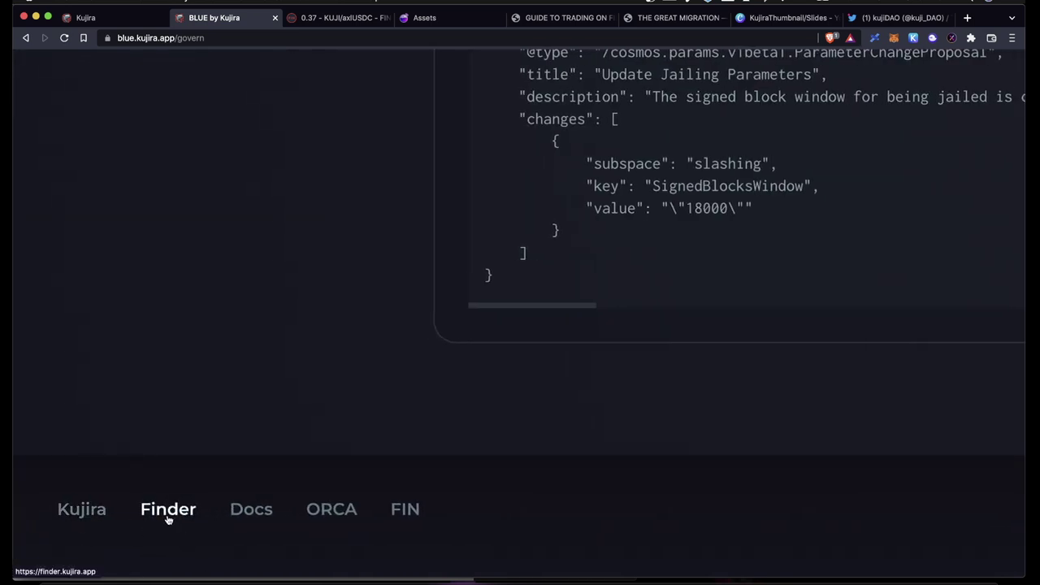
click(168, 518)
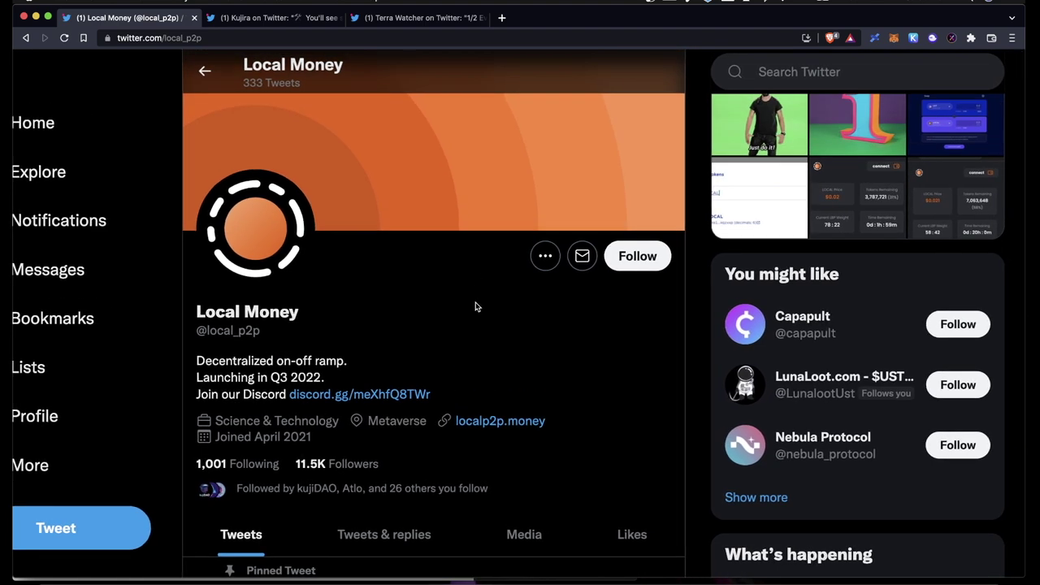
Scroll down and back up through the Local Money Twitter profile.
scroll(476, 307, down, 2)
scroll(378, 346, up, 3)
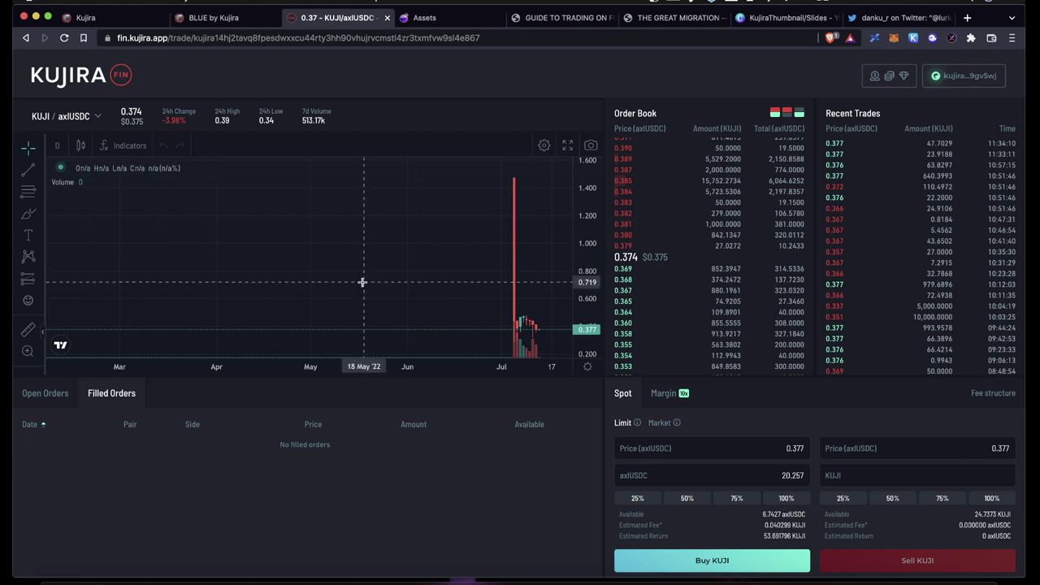
Review FIN's fee structure (0.075% maker, 0.15% taker) and highlight the text on fees paid to KUJI stakers.
click(994, 394)
scroll(478, 316, up, 5)
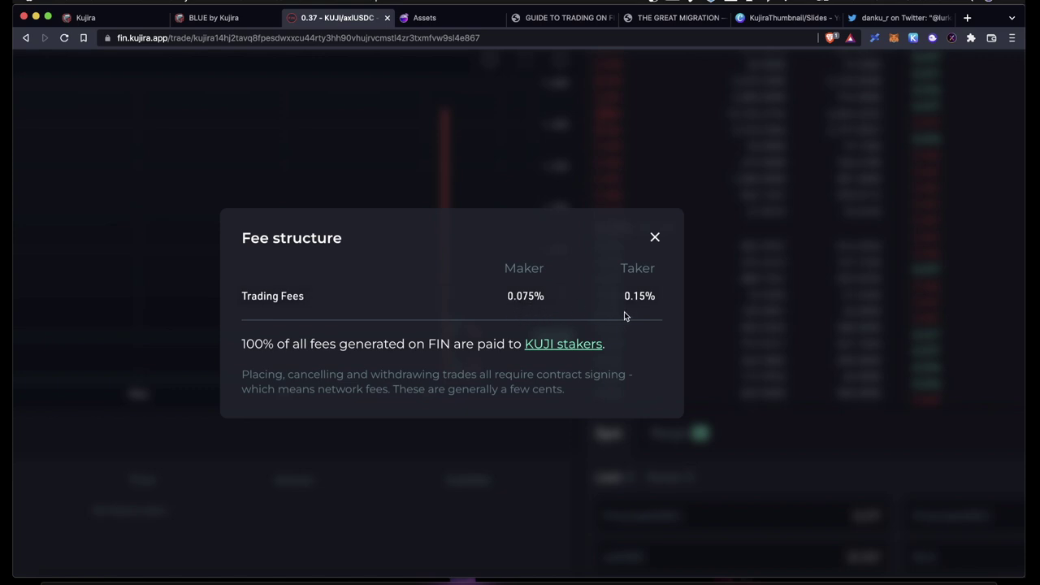
scroll(610, 321, up, 3)
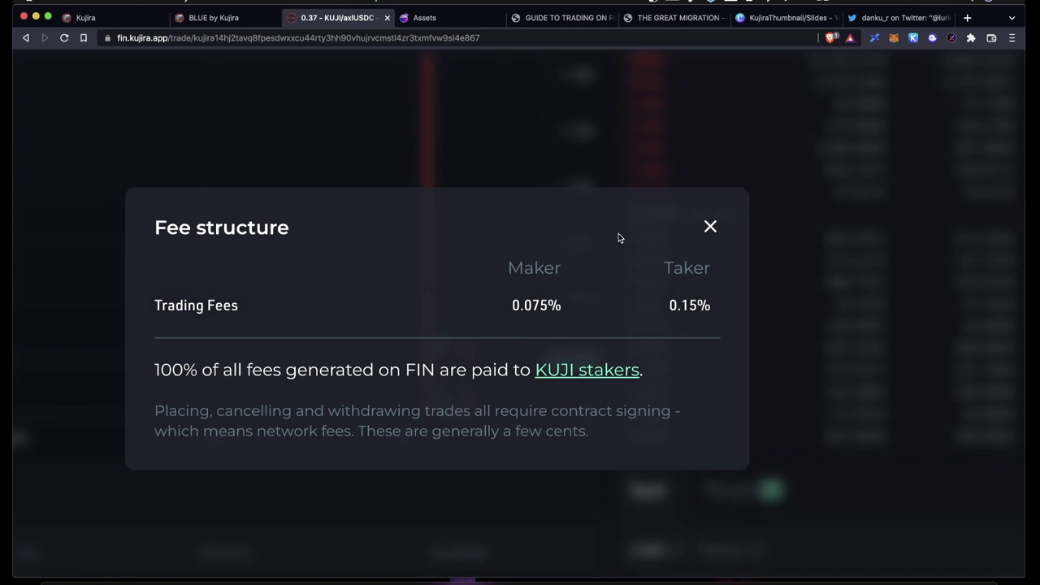
drag(153, 371, 665, 372)
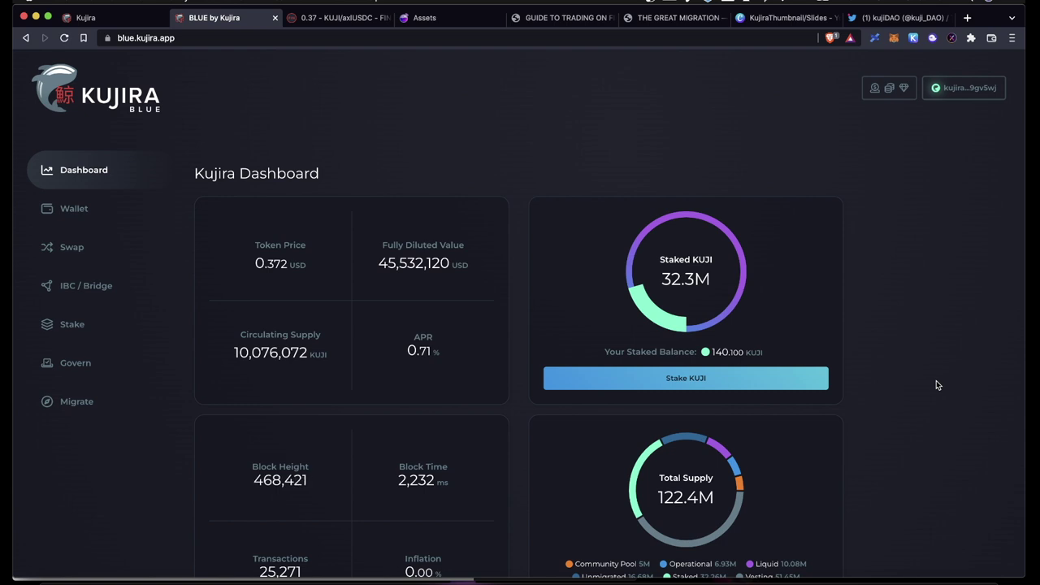
scroll(927, 418, down, 5)
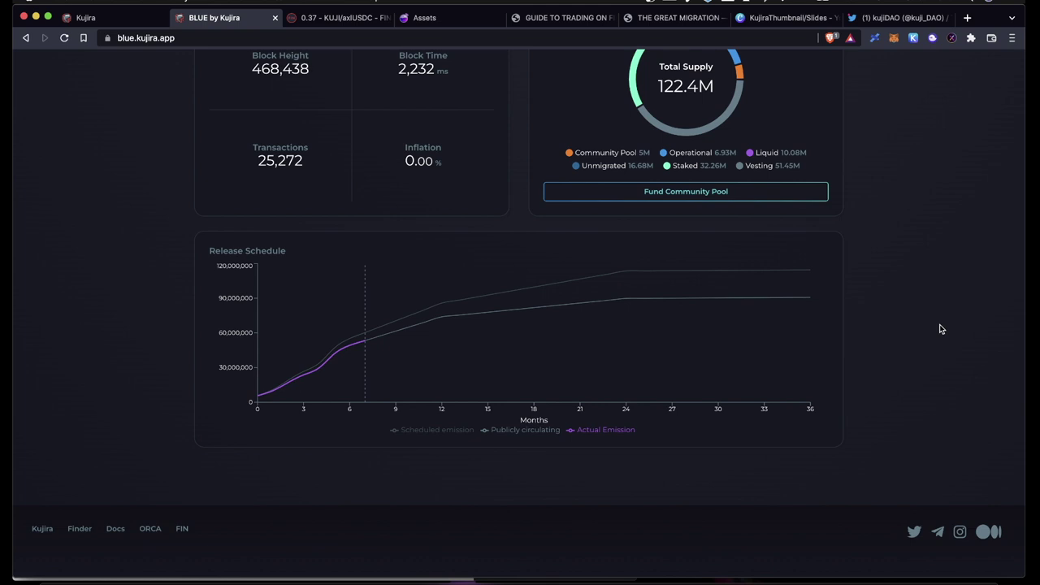
scroll(894, 326, up, 1)
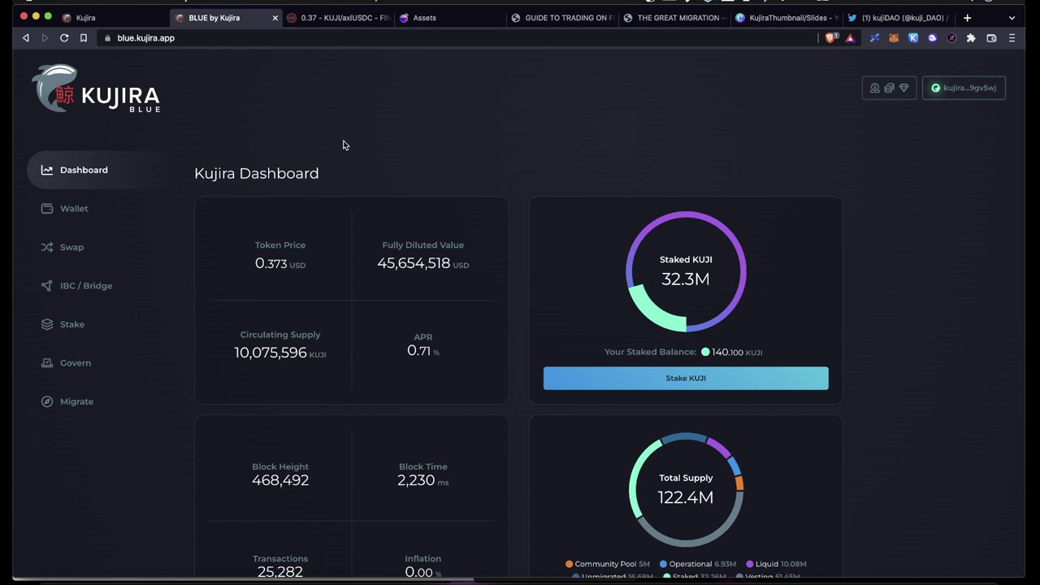
click(345, 17)
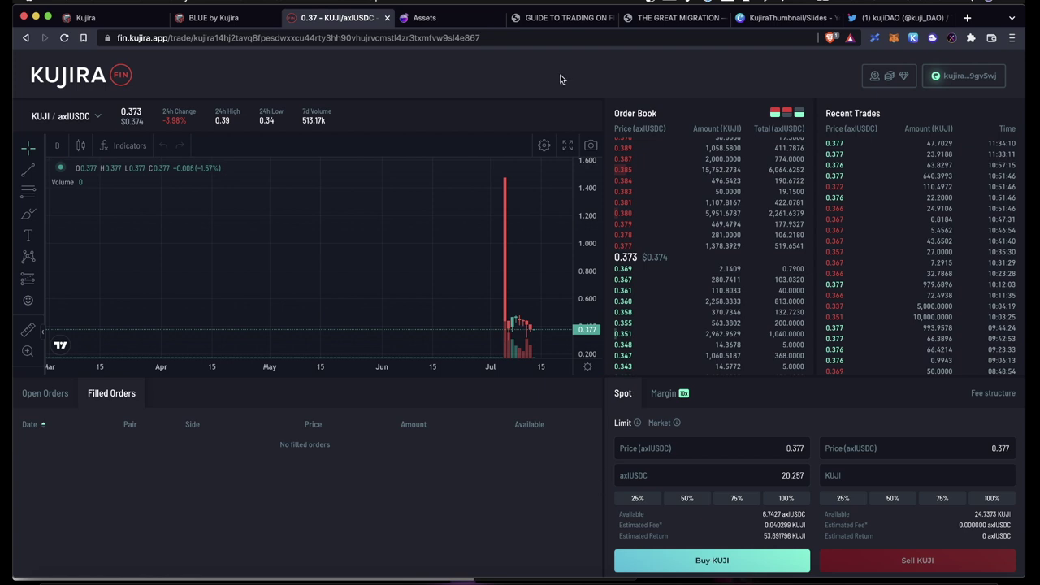
key(ctrl+shift+Tab)
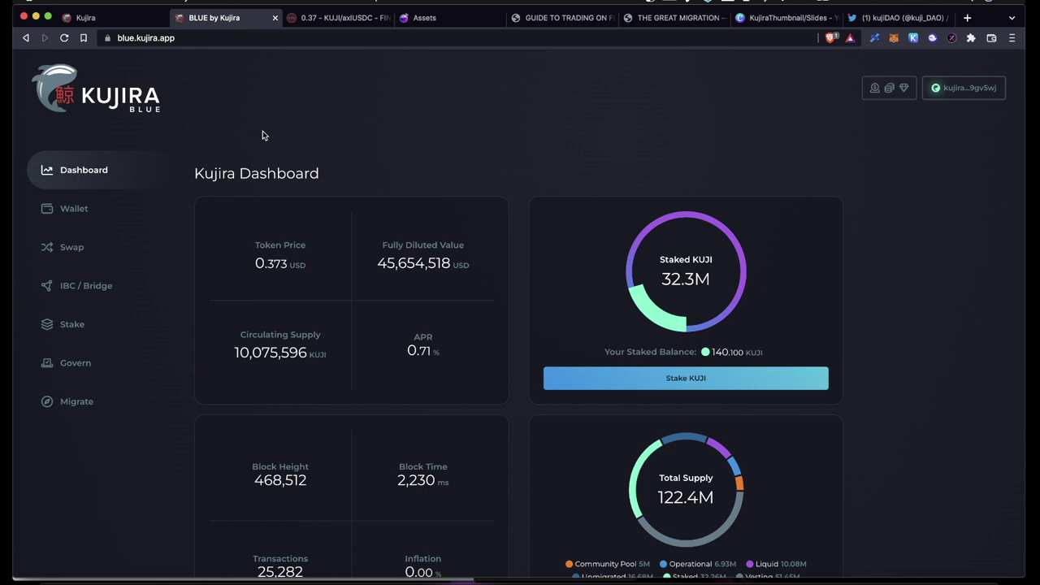